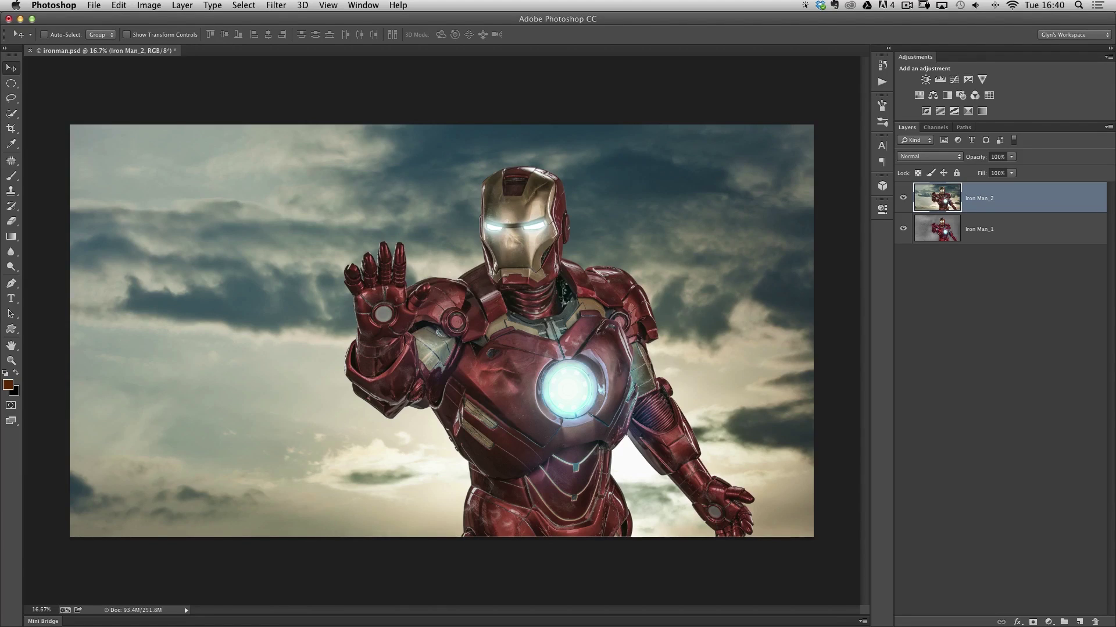
Activate the Brush tool and browse the available brush presets
{"action": "key", "text": "b"}
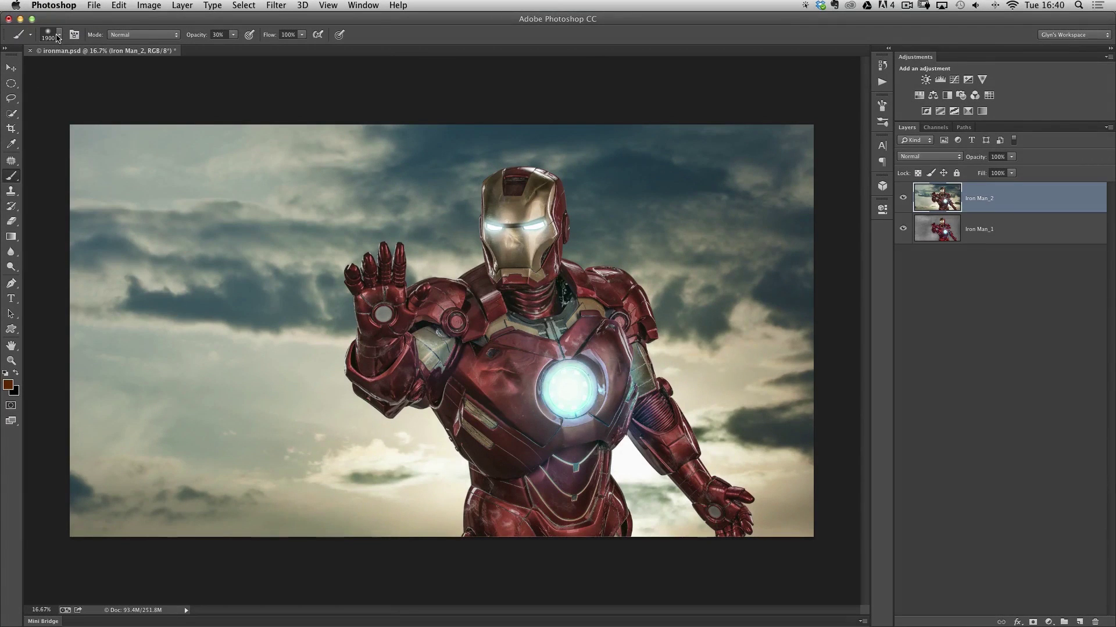
{"action": "left_click", "coordinate": [58, 37]}
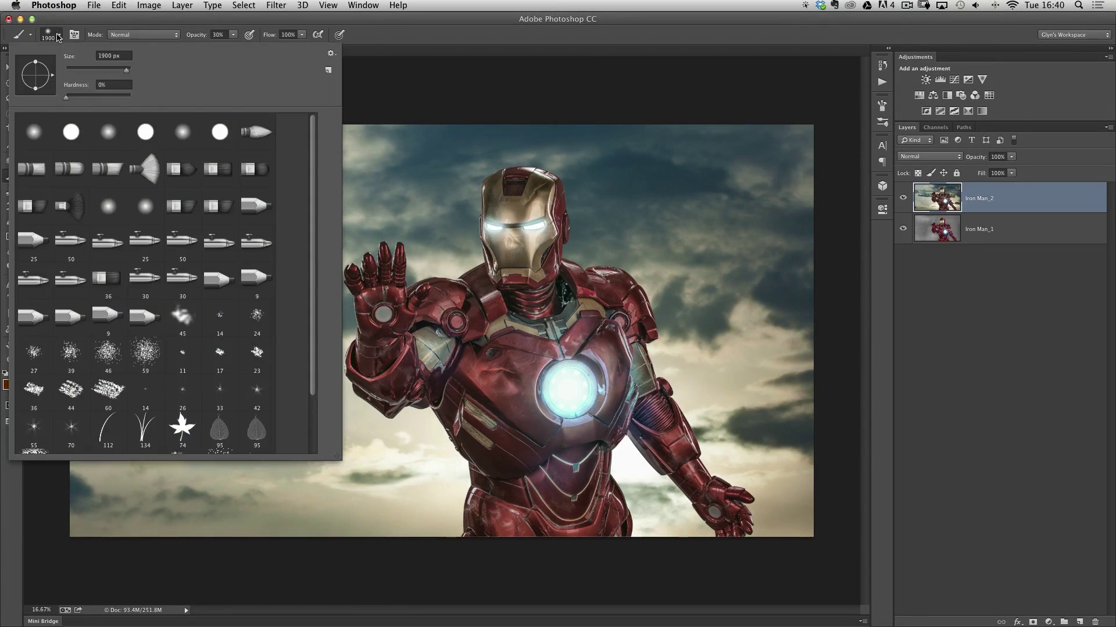
{"action": "scroll", "coordinate": [285, 231], "scroll_direction": "down", "scroll_amount": 5}
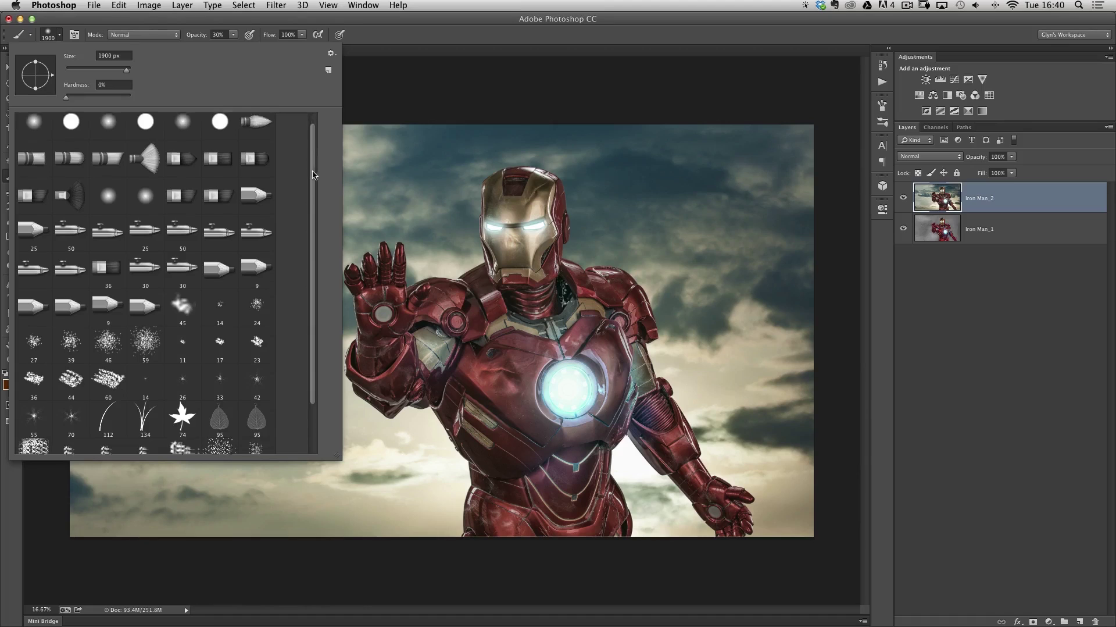
{"action": "scroll", "coordinate": [285, 231], "scroll_direction": "up", "scroll_amount": 5}
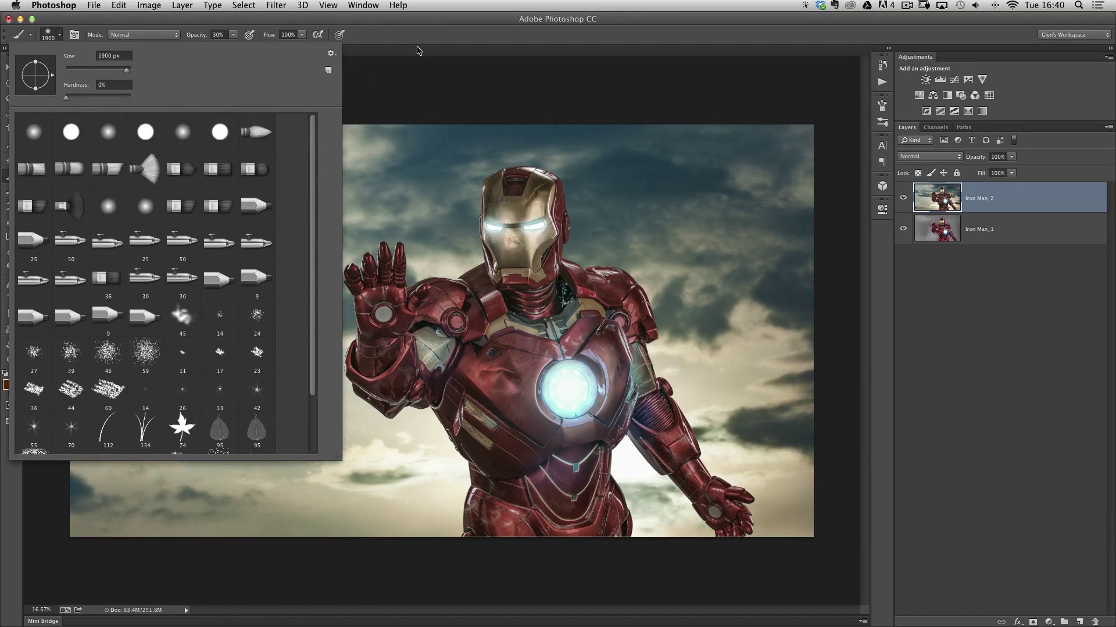
View the detailed brush settings, close them again, and look through the whole collection of brush presets
{"action": "left_click", "coordinate": [75, 35]}
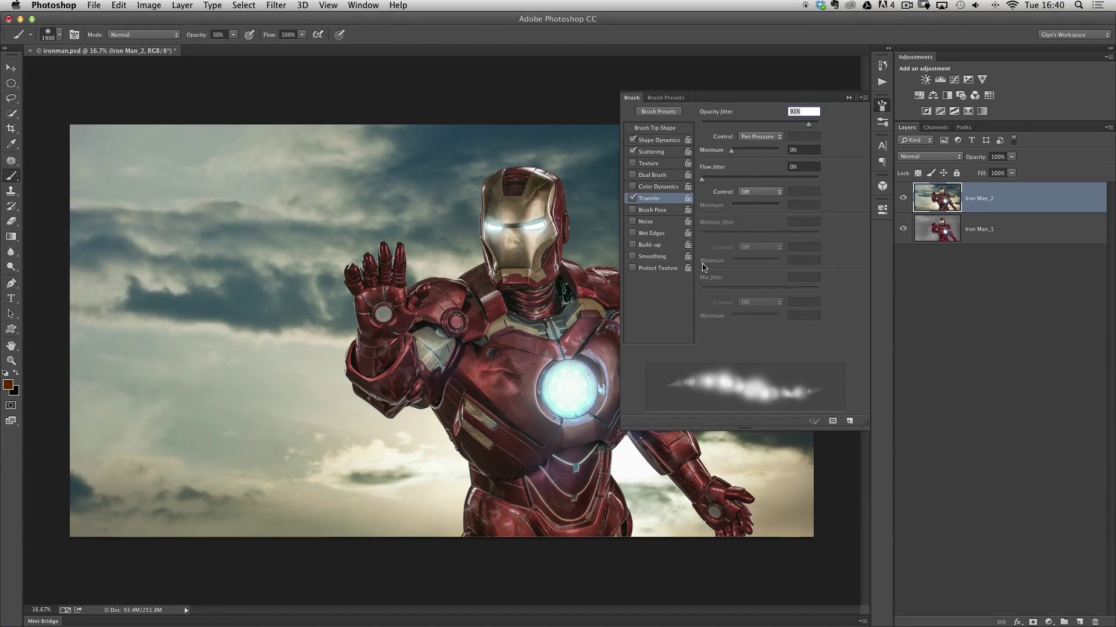
{"action": "left_click", "coordinate": [59, 35]}
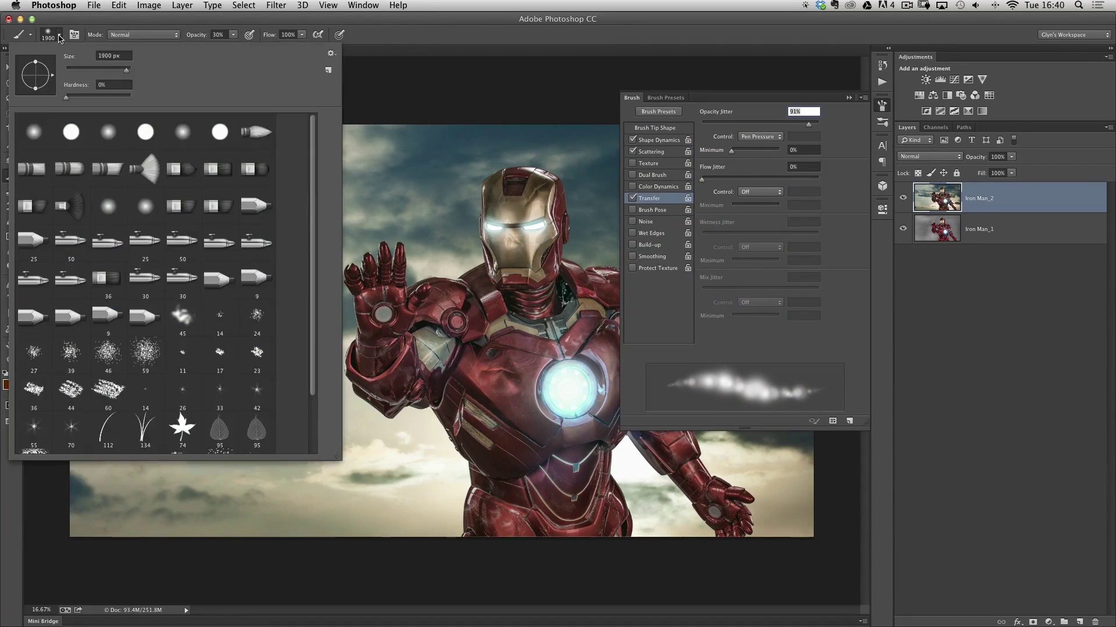
{"action": "left_click", "coordinate": [883, 105]}
{"action": "left_click", "coordinate": [59, 35]}
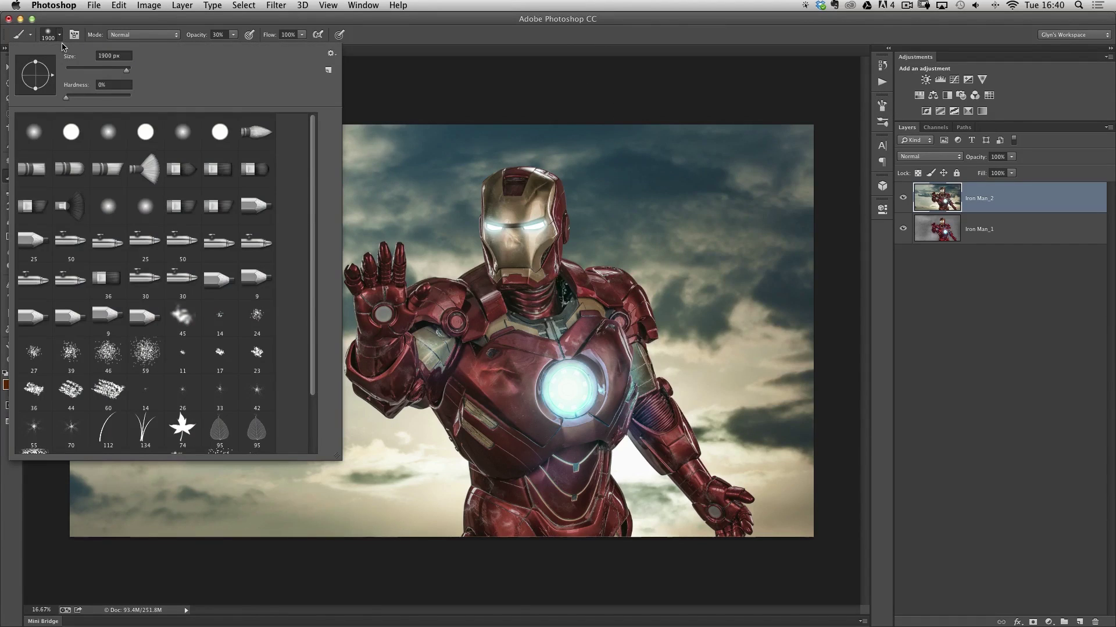
{"action": "scroll", "coordinate": [310, 177], "scroll_direction": "down", "scroll_amount": 3}
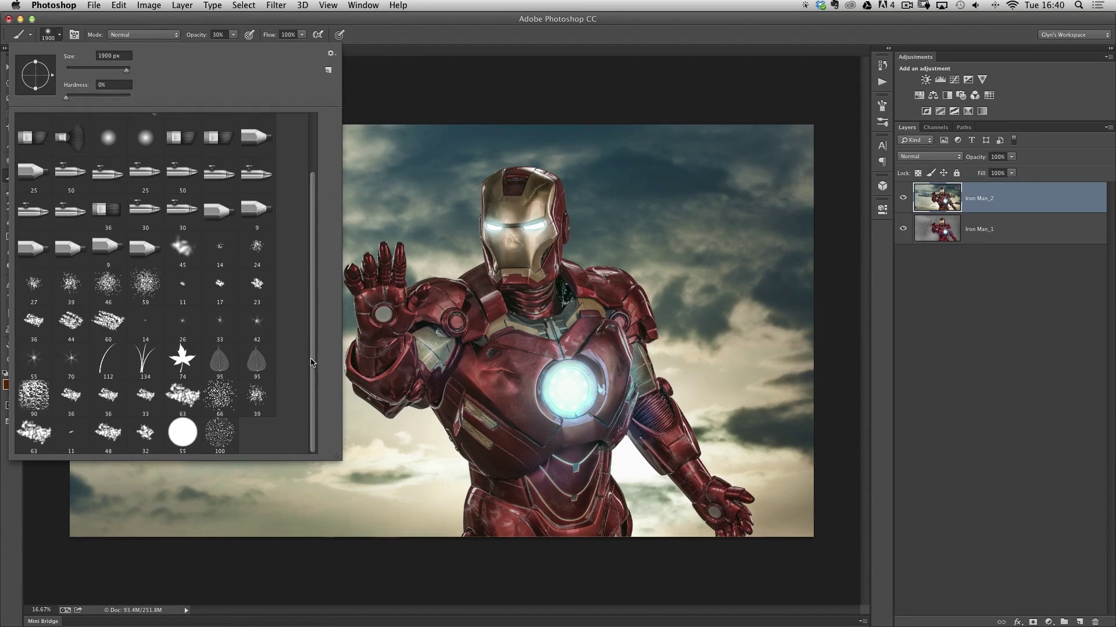
{"action": "scroll", "coordinate": [313, 362], "scroll_direction": "up", "scroll_amount": 3}
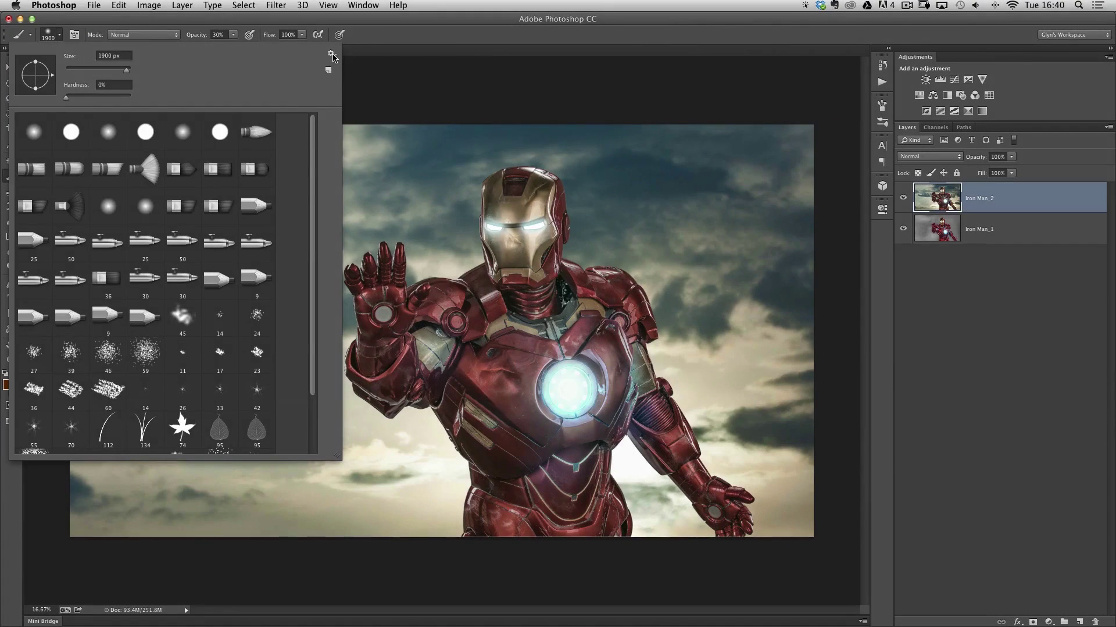
Examine the preset options and the additional brush sets that can be added to the brush collection
{"action": "left_click", "coordinate": [332, 54]}
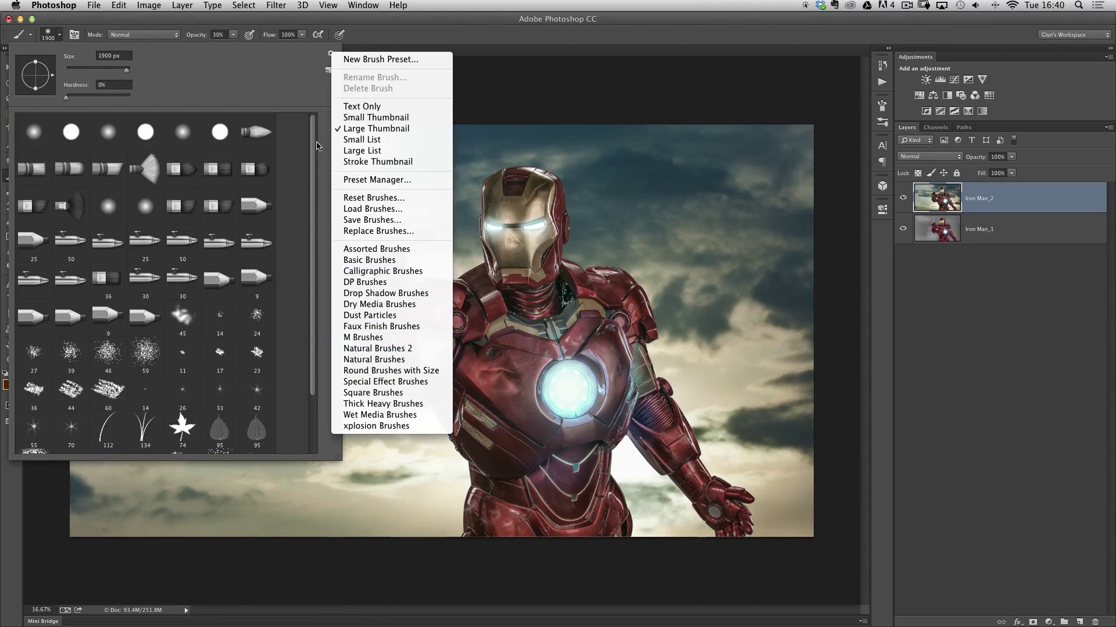
{"action": "left_click", "coordinate": [252, 78]}
{"action": "scroll", "coordinate": [310, 203], "scroll_direction": "down", "scroll_amount": 1}
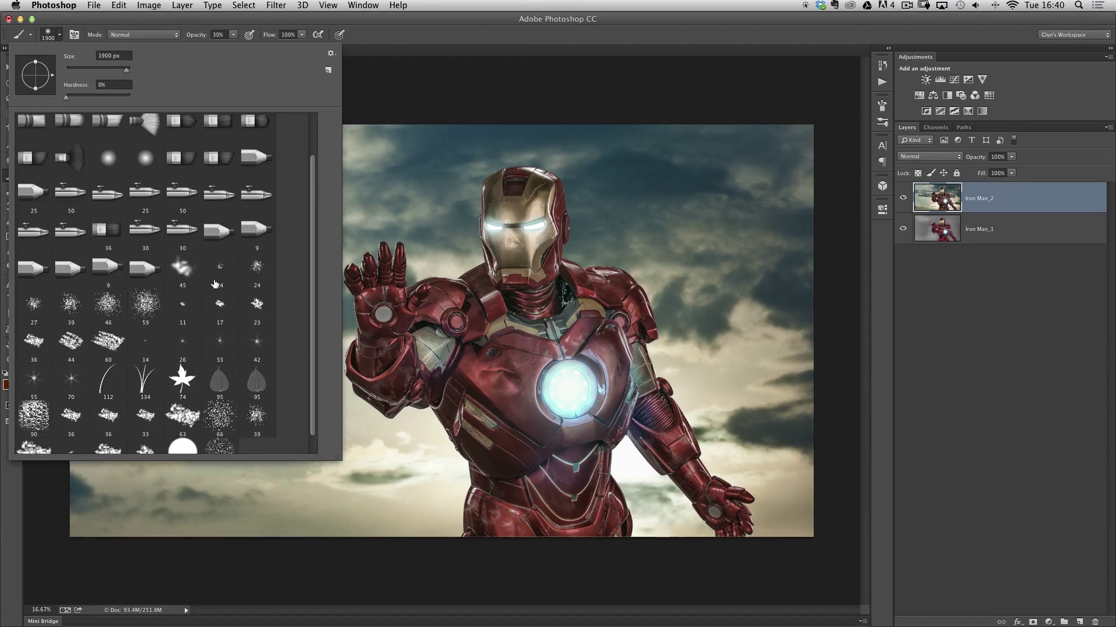
{"action": "left_click", "coordinate": [331, 55]}
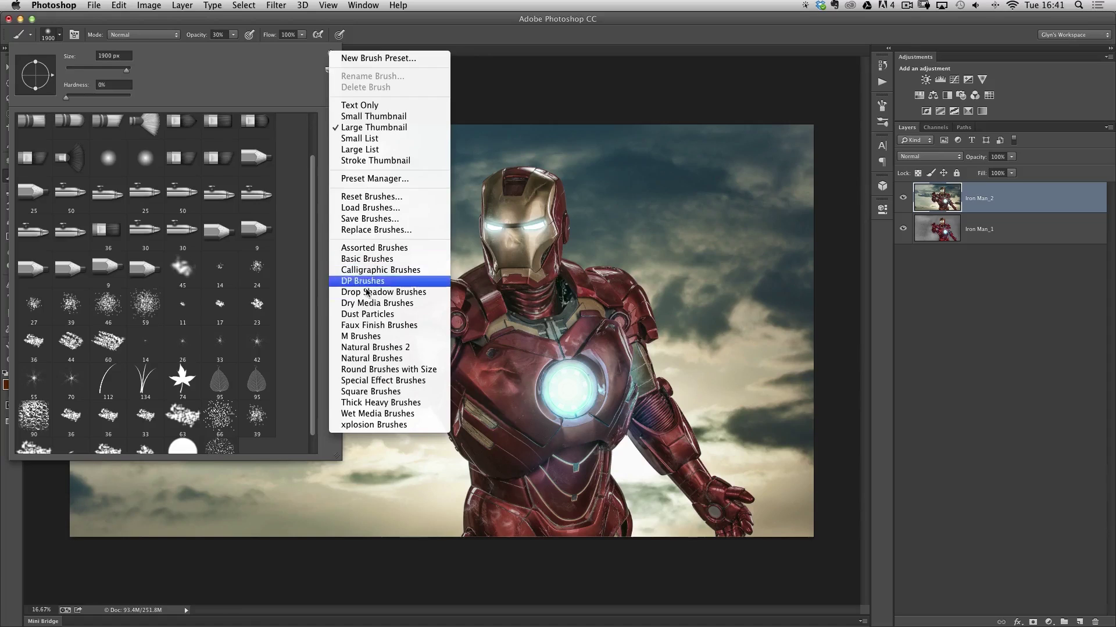
{"action": "left_click", "coordinate": [269, 81]}
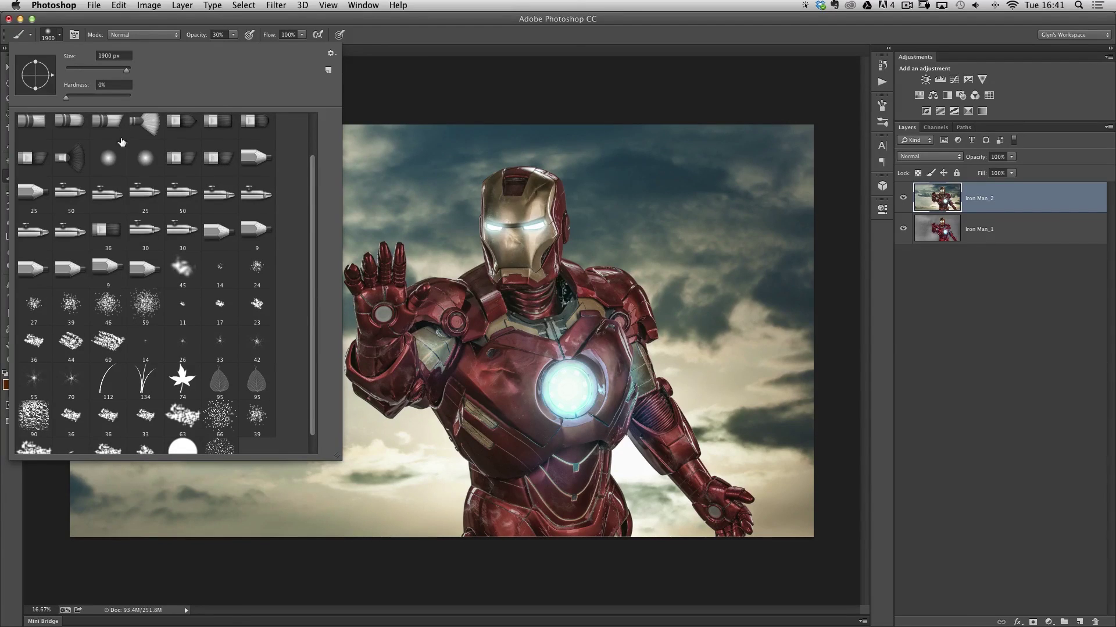
Start loading brushes from a file, view the brush files in the Downloads folder, and cancel without loading any
{"action": "left_click", "coordinate": [383, 61]}
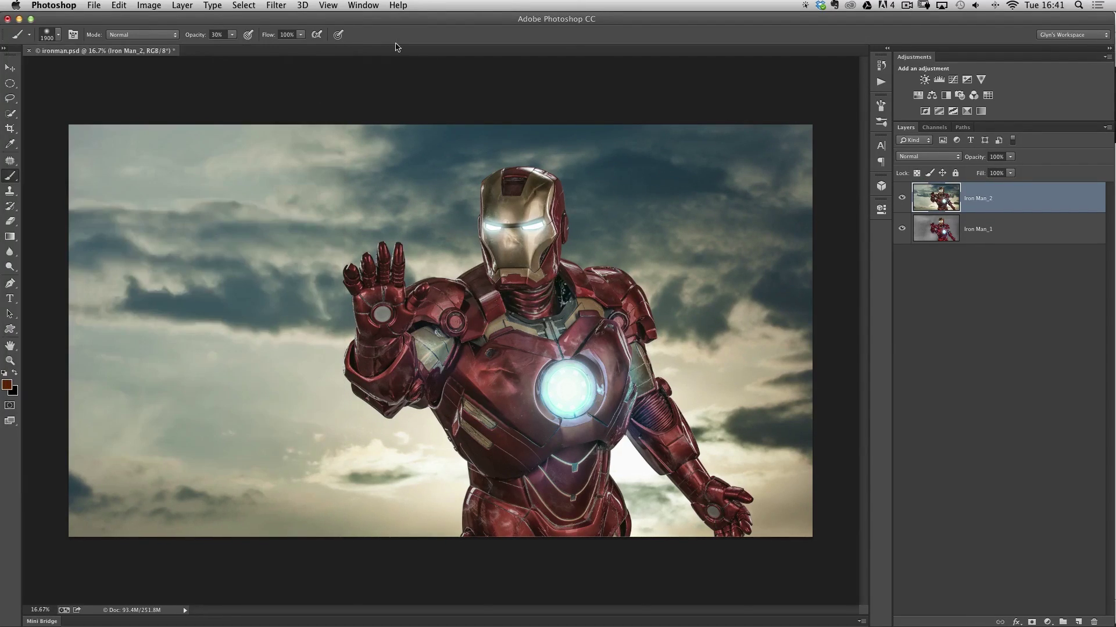
{"action": "left_click", "coordinate": [58, 36]}
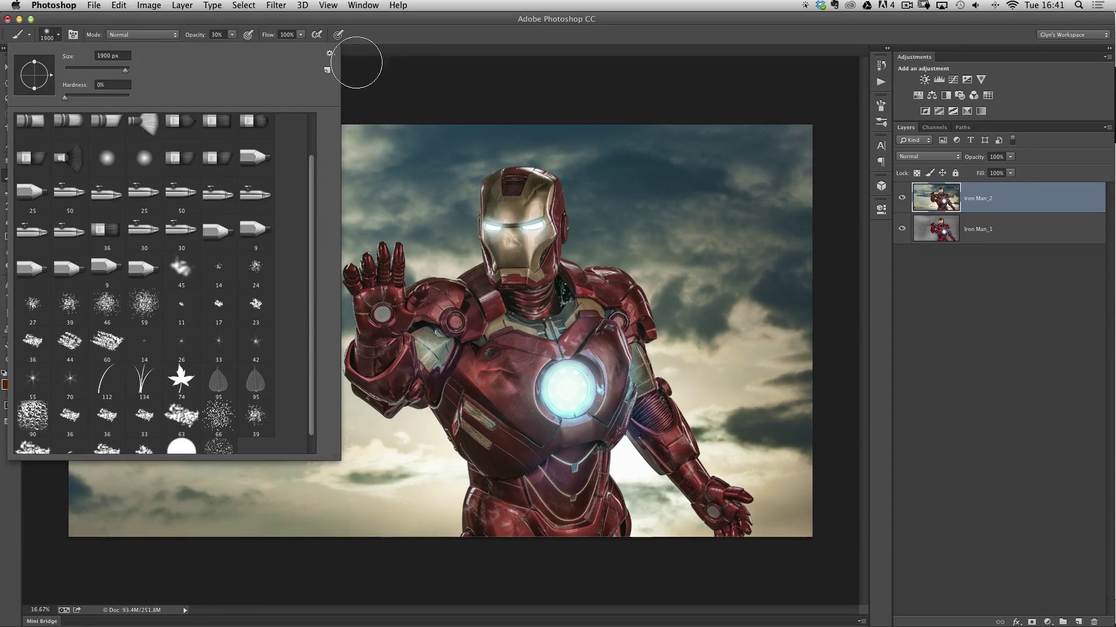
{"action": "left_click", "coordinate": [331, 55]}
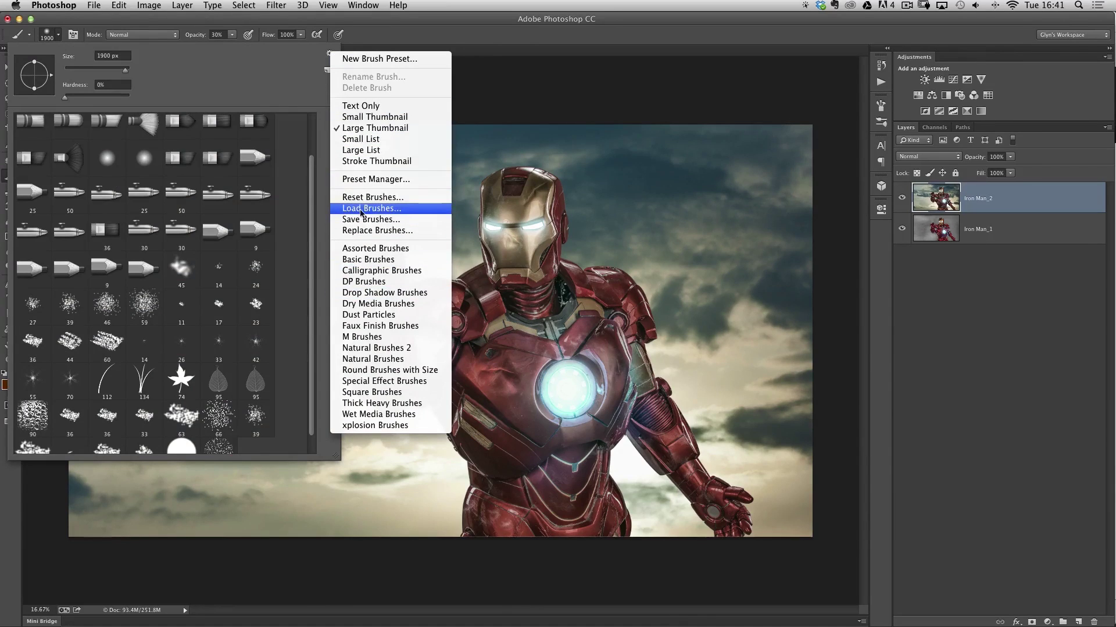
{"action": "left_click", "coordinate": [388, 209]}
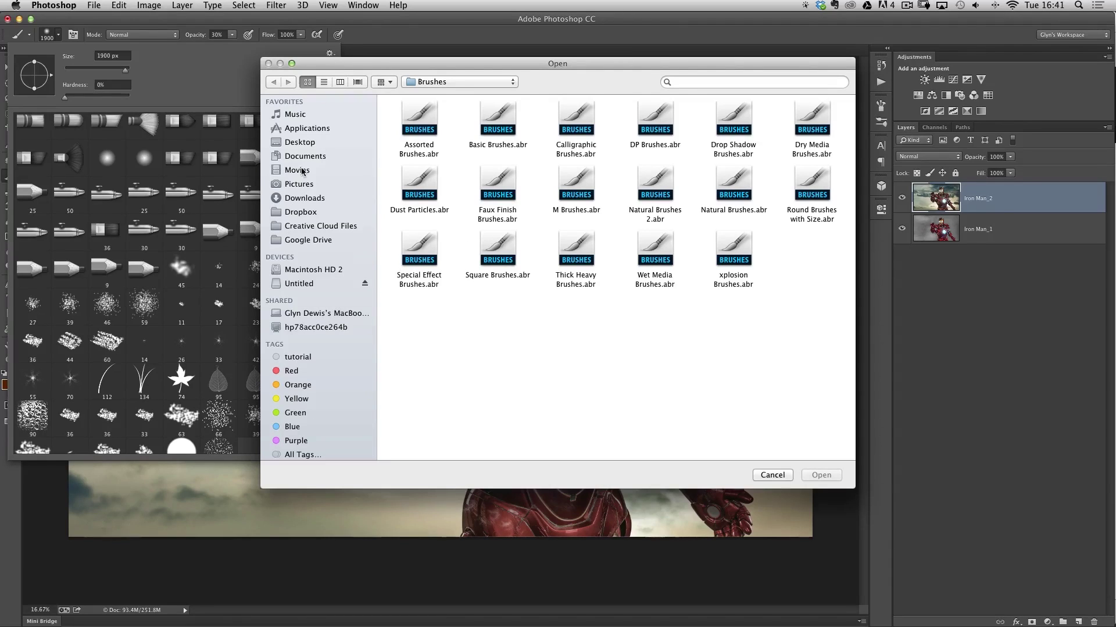
{"action": "left_click", "coordinate": [306, 198]}
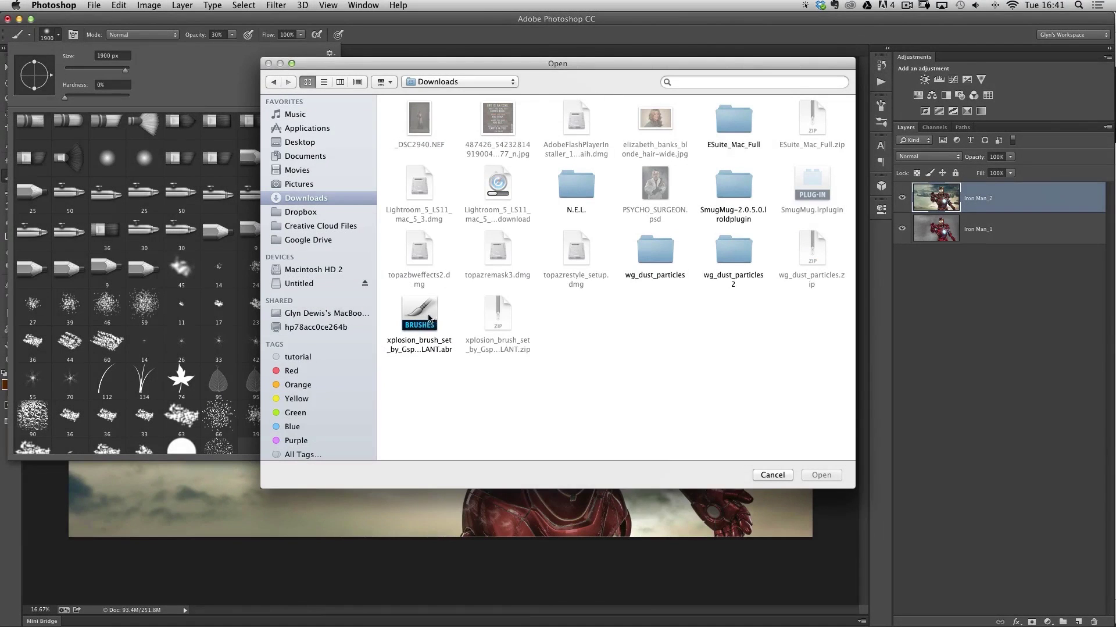
{"action": "left_click", "coordinate": [772, 475]}
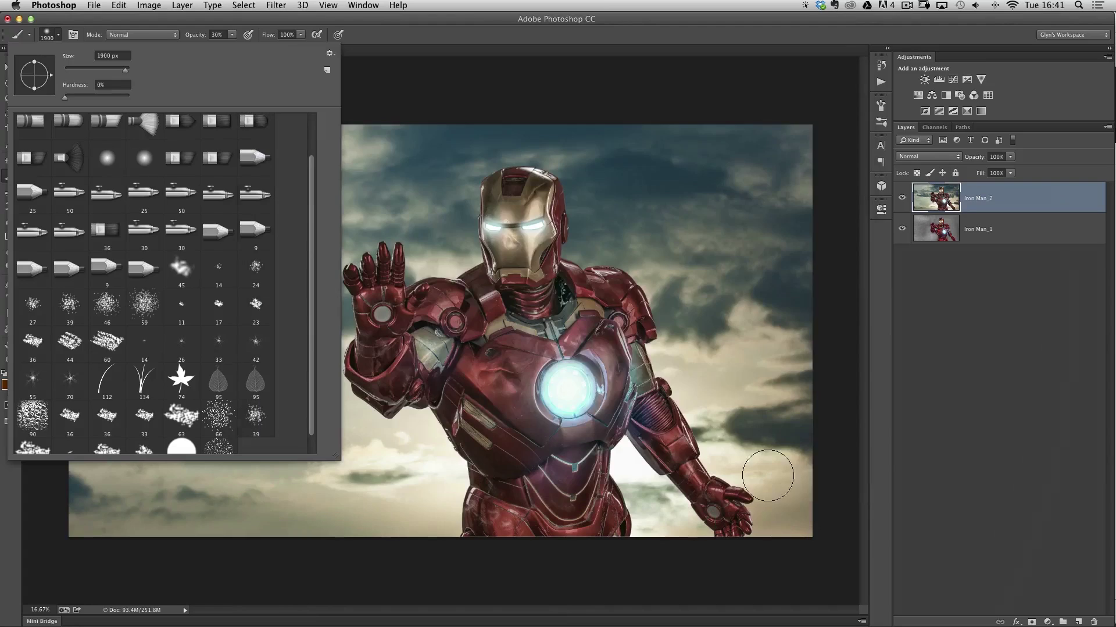
Look at the end of the brush preset collection and review the list of installed brush sets again
{"action": "scroll", "coordinate": [317, 253], "scroll_direction": "down", "scroll_amount": 2}
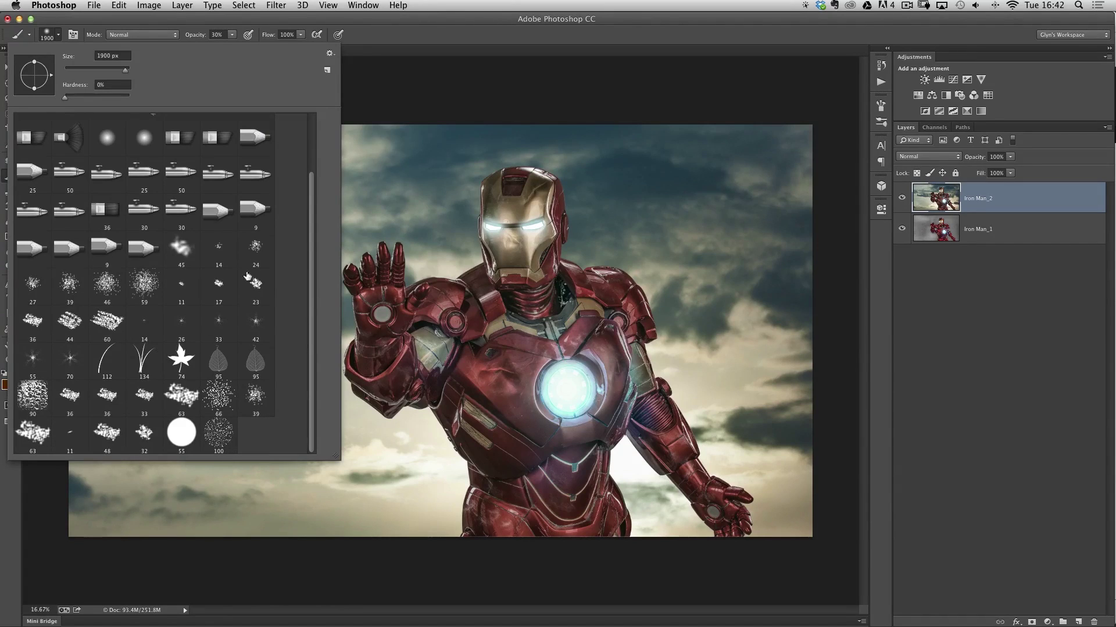
{"action": "left_click", "coordinate": [331, 54]}
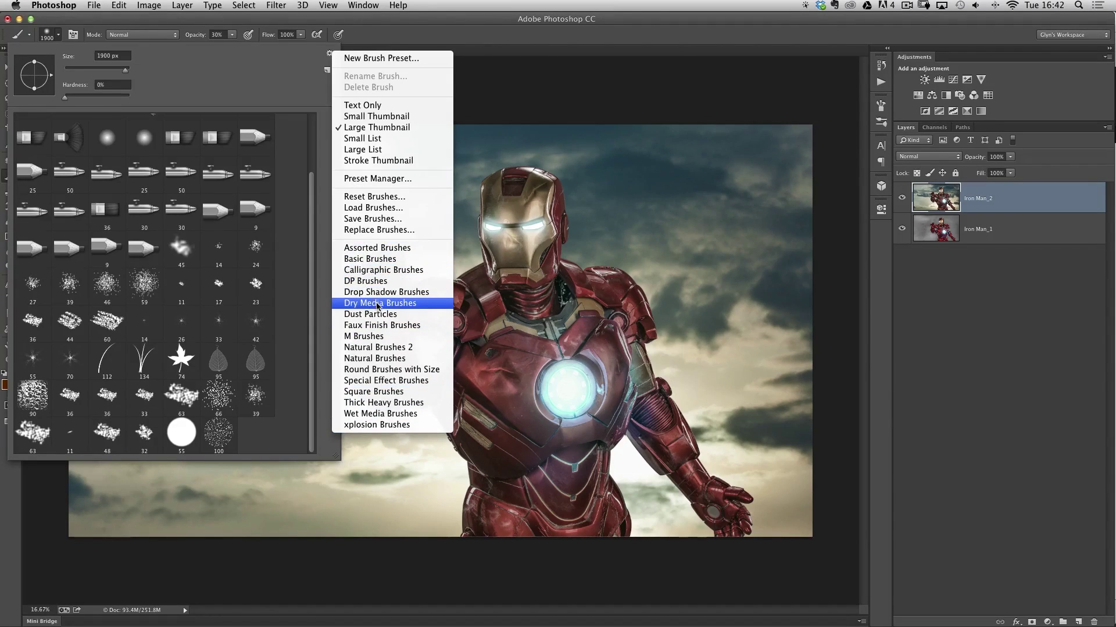
{"action": "left_click", "coordinate": [174, 74]}
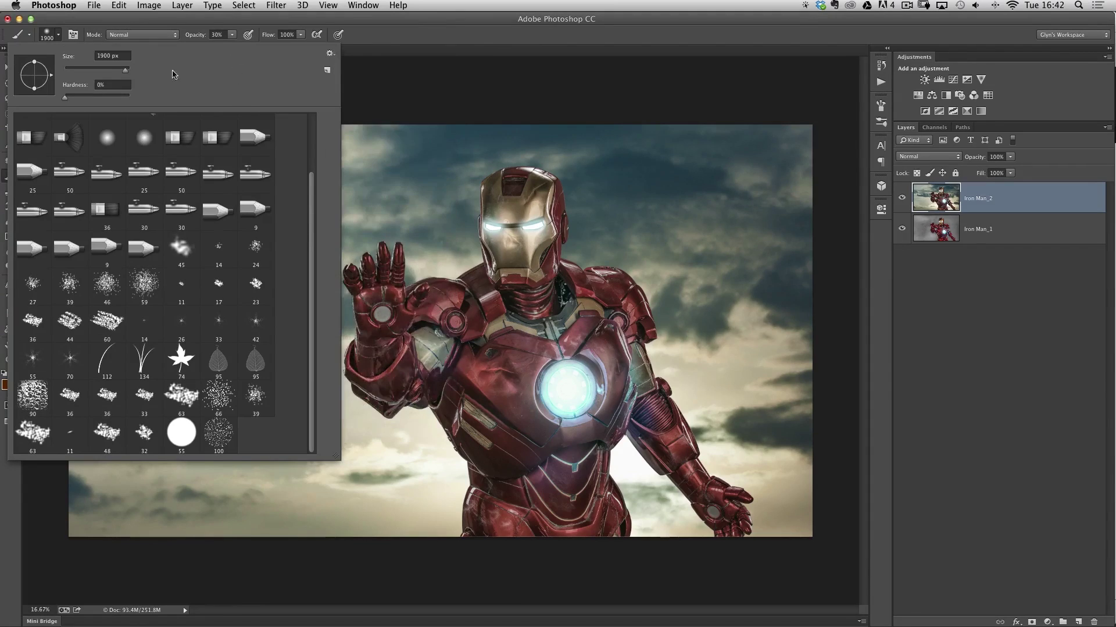
Open the detailed brush settings and the Preset Manager, with Brushes as the preset type
{"action": "left_click", "coordinate": [73, 35]}
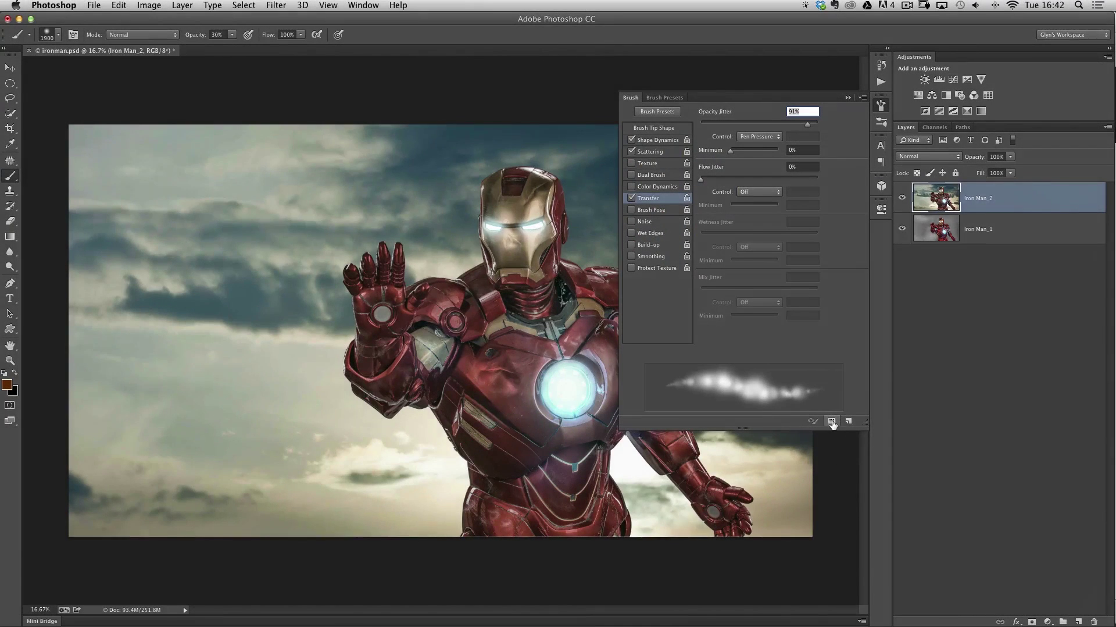
{"action": "left_click", "coordinate": [832, 421]}
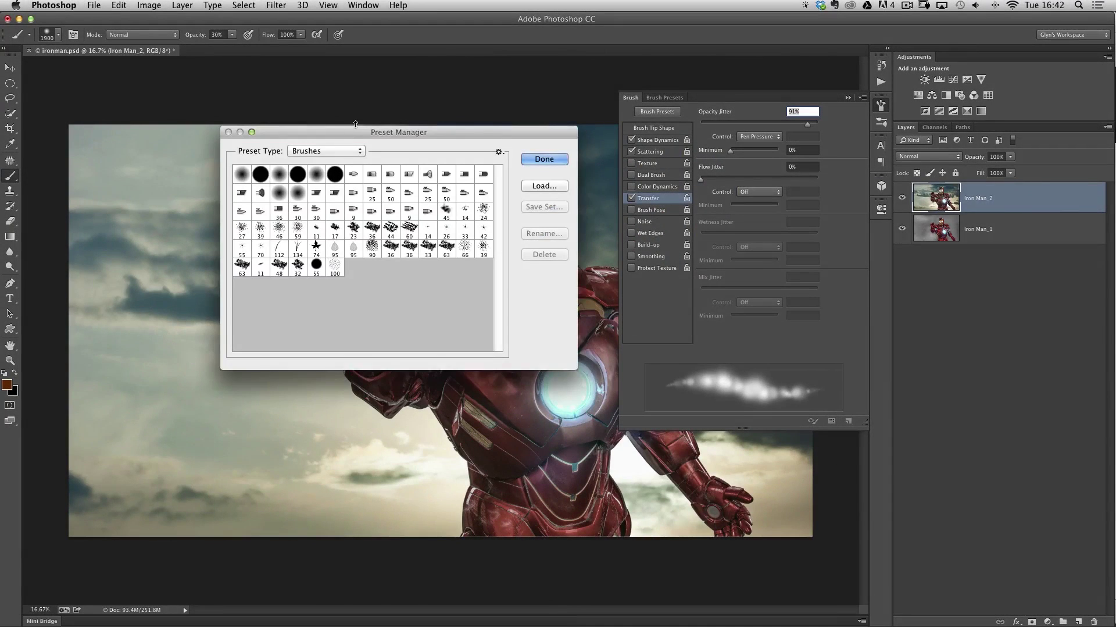
{"action": "left_click_drag", "start_coordinate": [354, 131], "coordinate": [391, 166]}
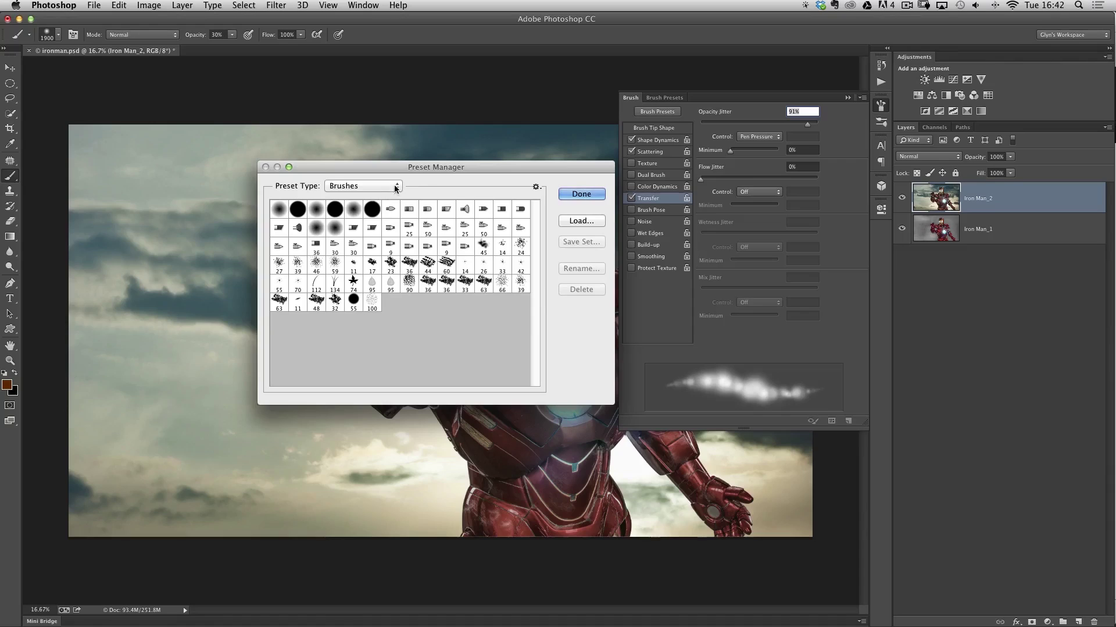
{"action": "left_click", "coordinate": [376, 191]}
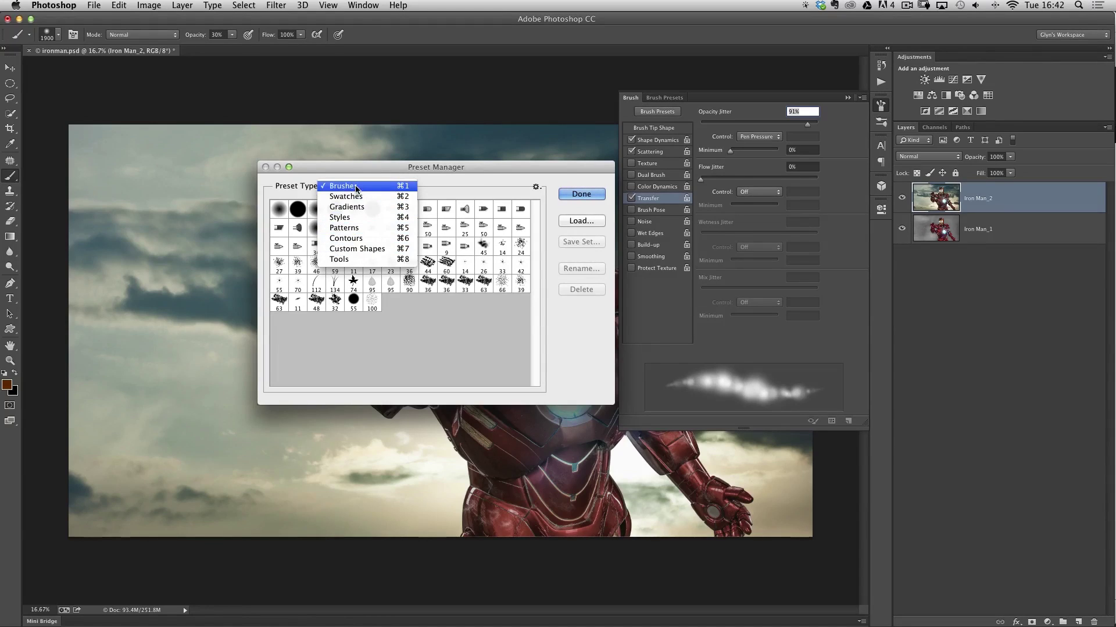
{"action": "left_click", "coordinate": [359, 187]}
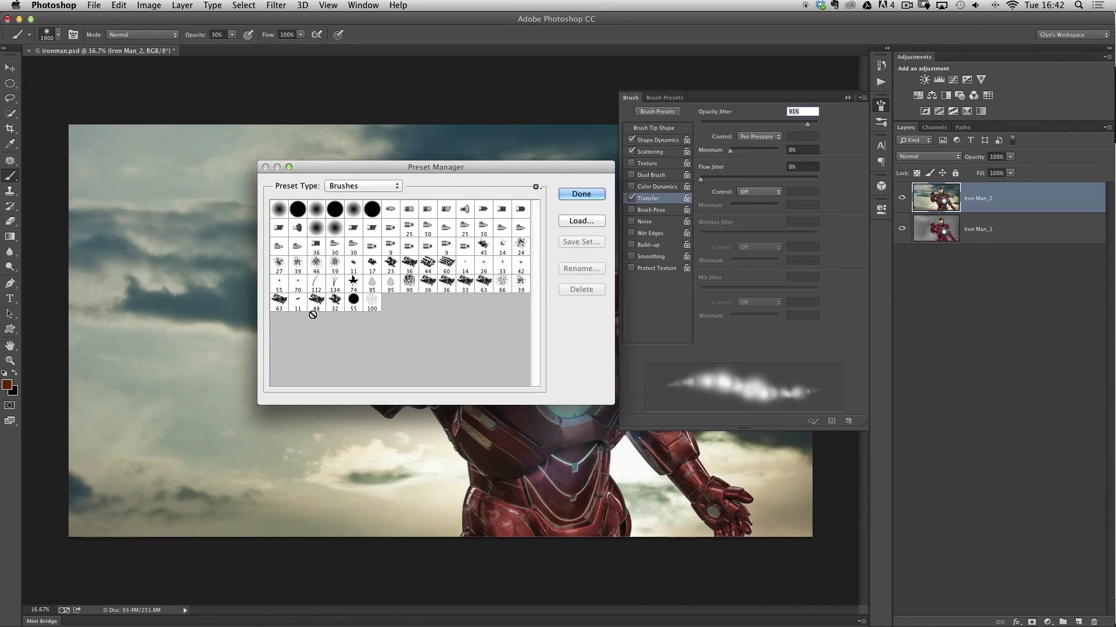
Try to save the six brushes in the last row as a set in Adobe Photoshop CC's Presets/Brushes folder
{"action": "left_click", "coordinate": [280, 300]}
{"action": "mouse_move", "coordinate": [350, 317]}
{"action": "left_mouse_down"}
{"action": "mouse_move", "coordinate": [283, 308]}
{"action": "mouse_move", "coordinate": [372, 313]}
{"action": "left_mouse_up"}
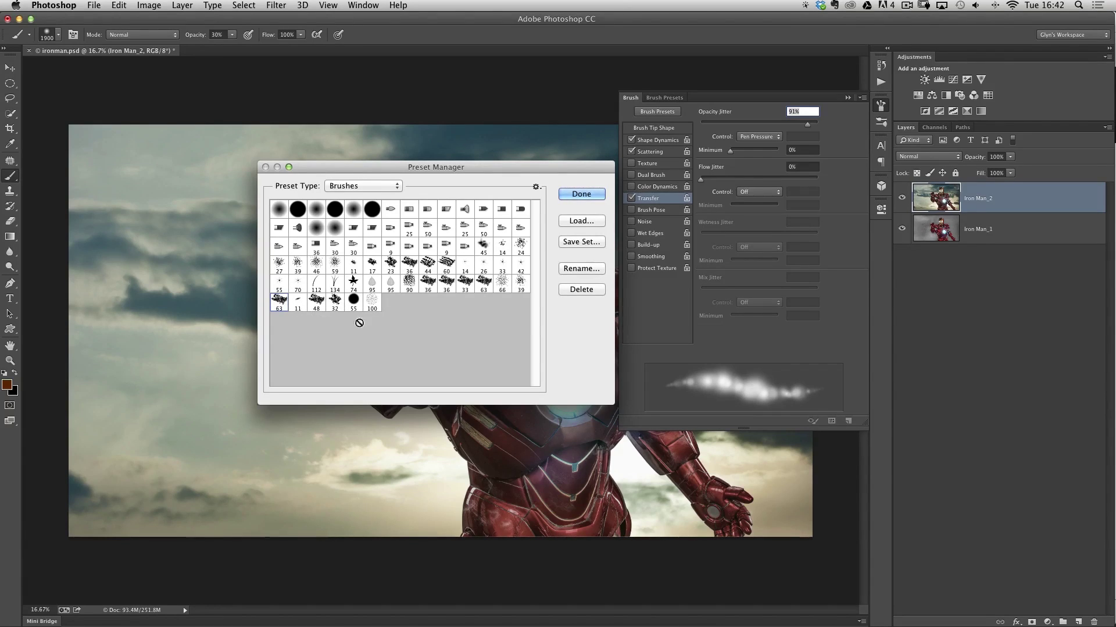
{"action": "left_click", "coordinate": [372, 305], "text": "shift"}
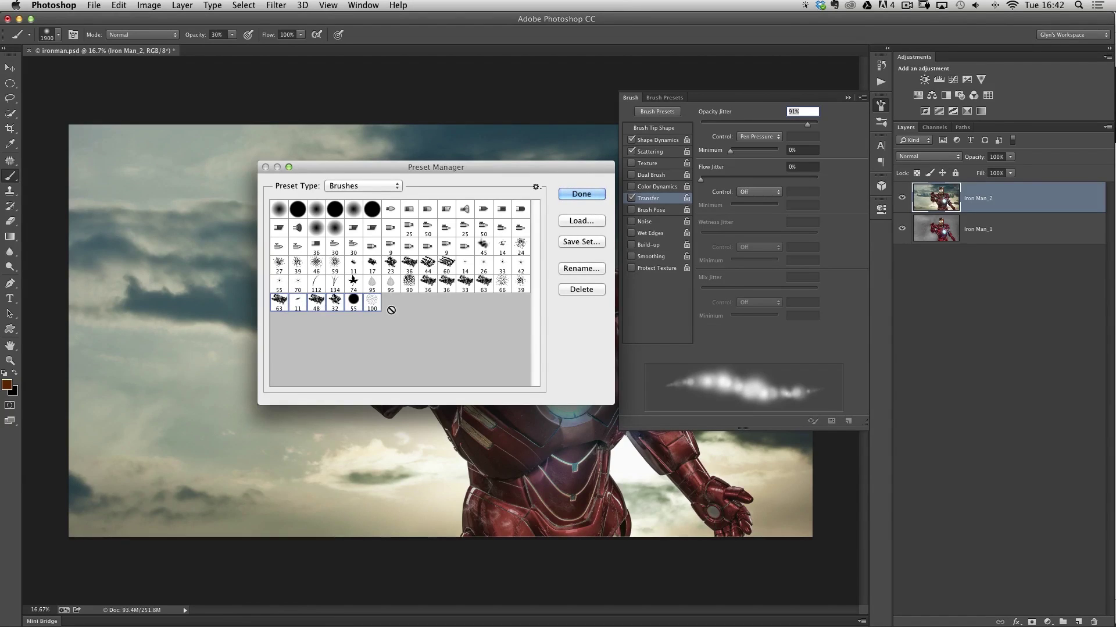
{"action": "left_click", "coordinate": [580, 242]}
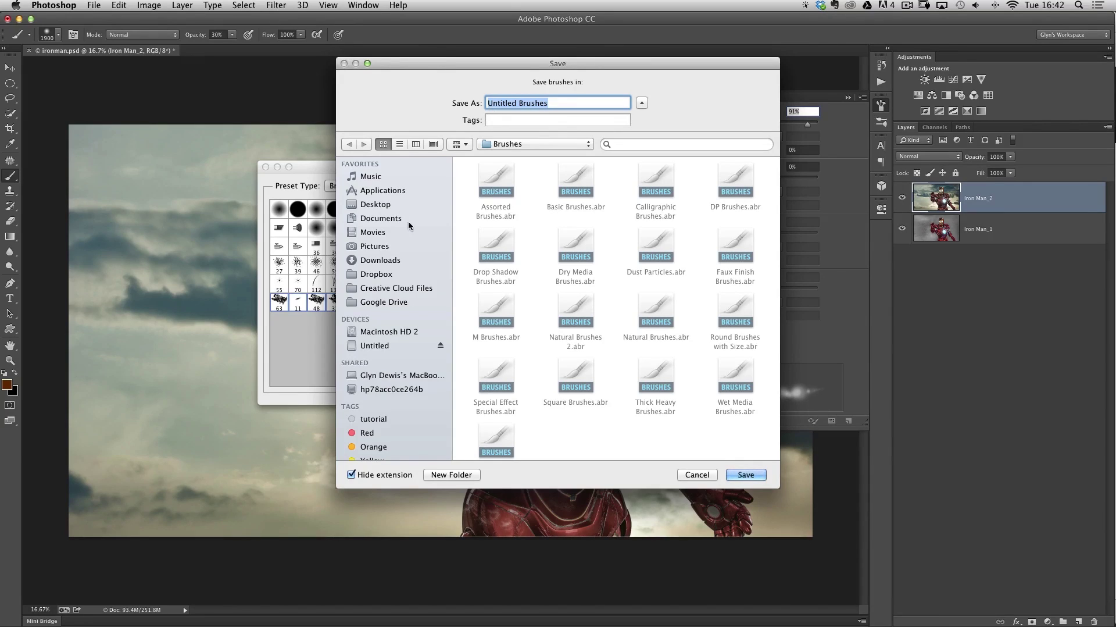
{"action": "left_click", "coordinate": [381, 192]}
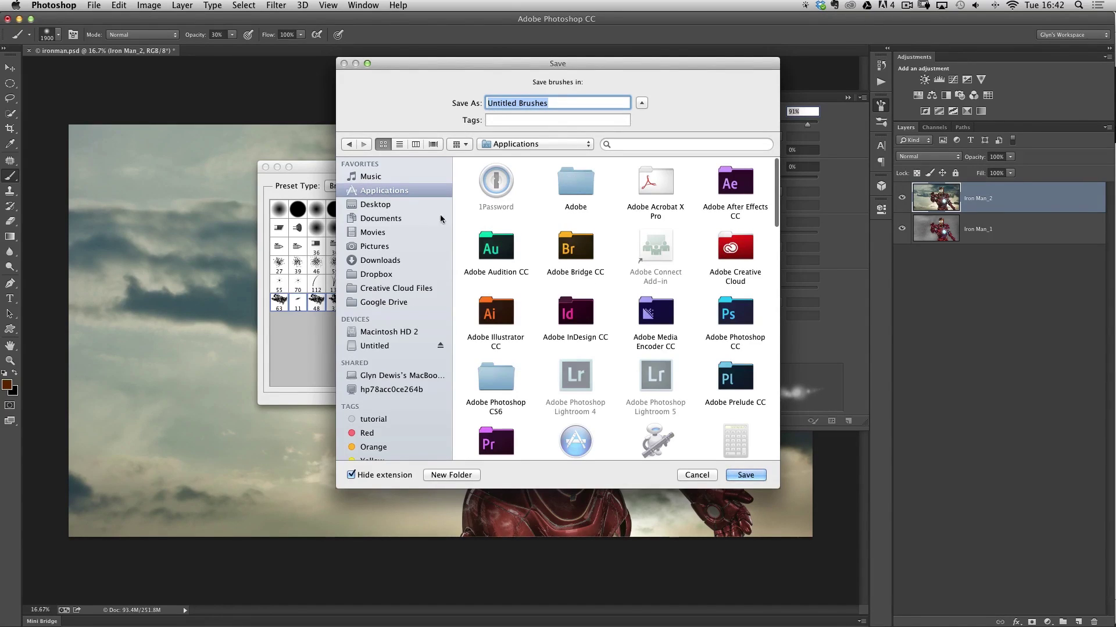
{"action": "double_click", "coordinate": [734, 312]}
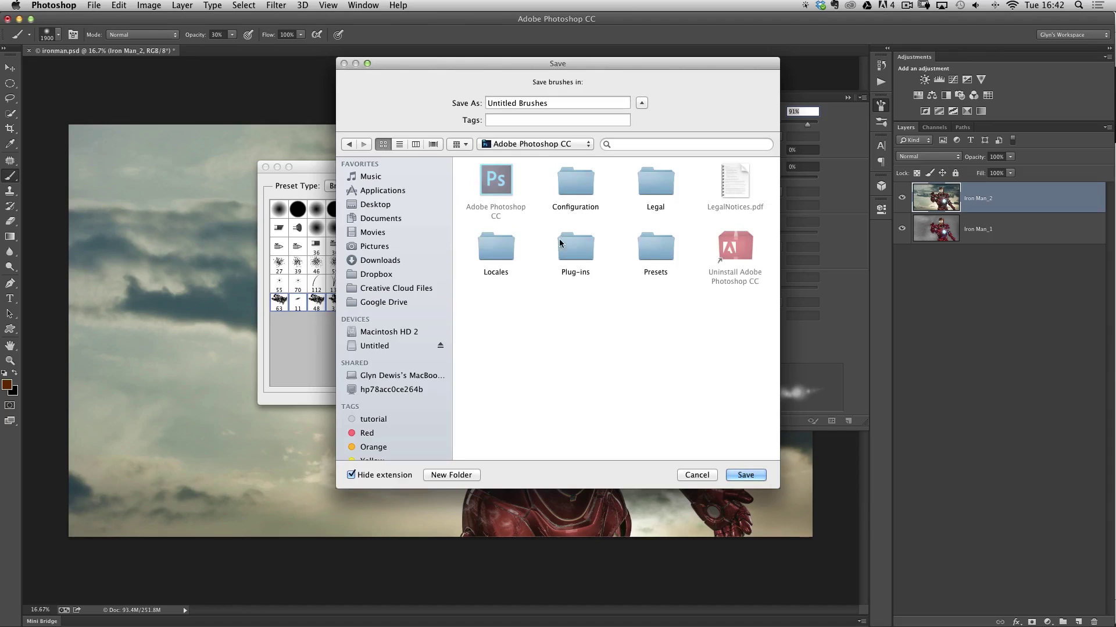
{"action": "double_click", "coordinate": [656, 251]}
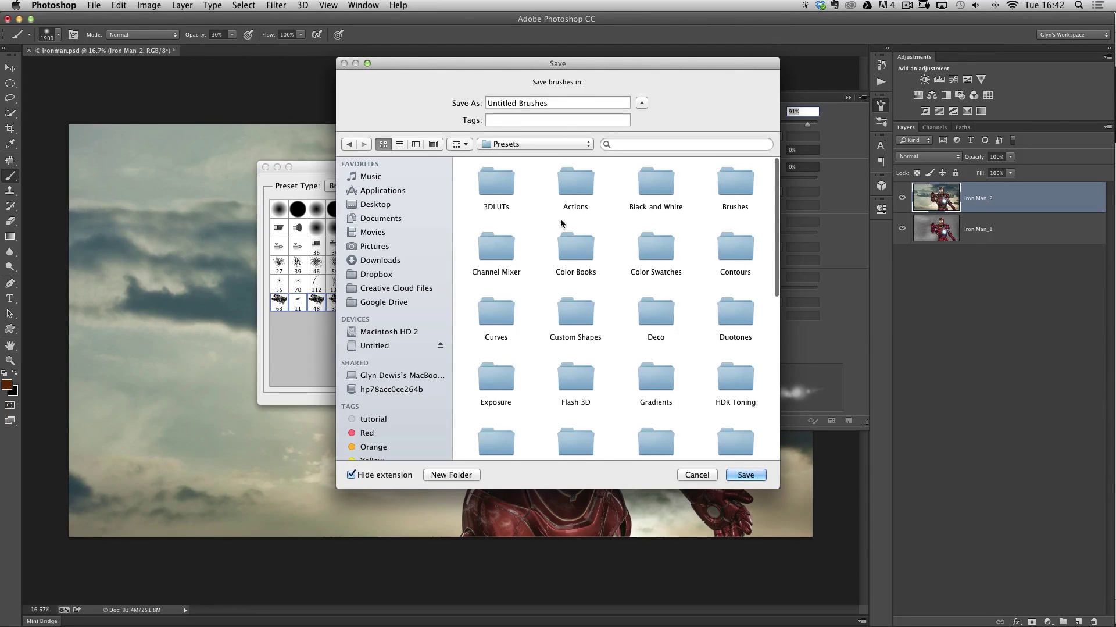
{"action": "double_click", "coordinate": [733, 185]}
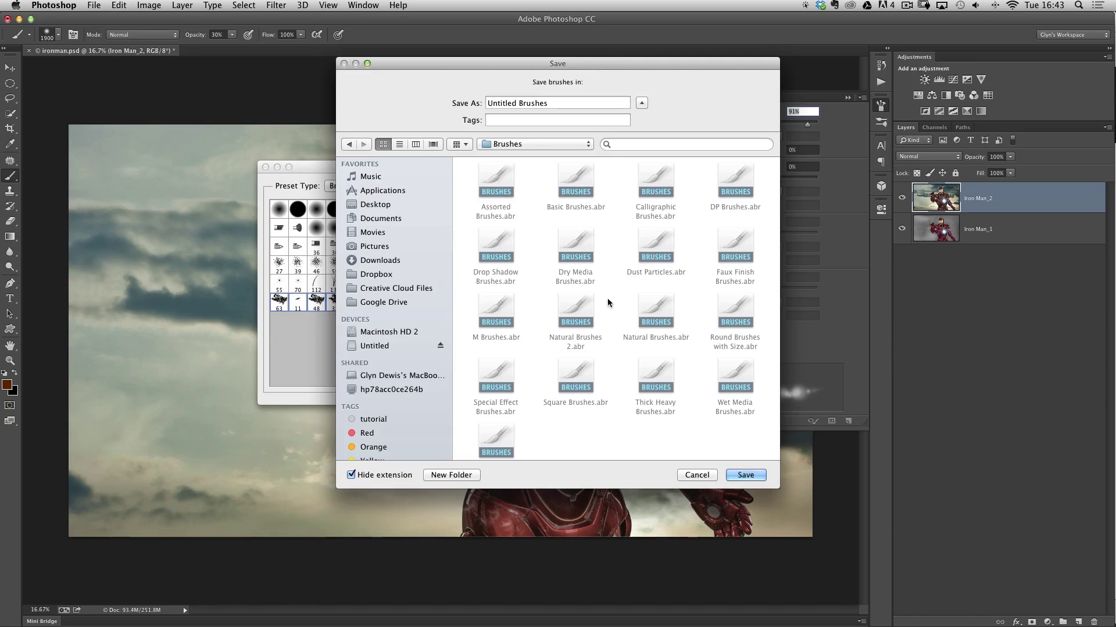
{"action": "left_click", "coordinate": [697, 475]}
{"action": "left_click", "coordinate": [581, 193]}
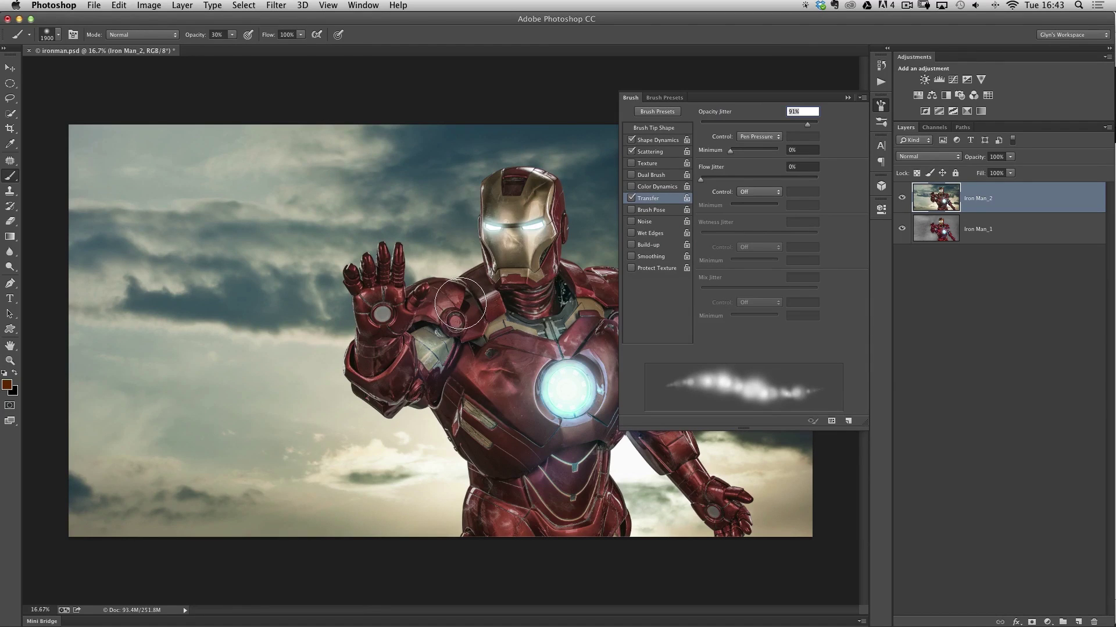
Close the detailed brush settings and look over the list of installed brush sets once more
{"action": "left_click", "coordinate": [883, 105]}
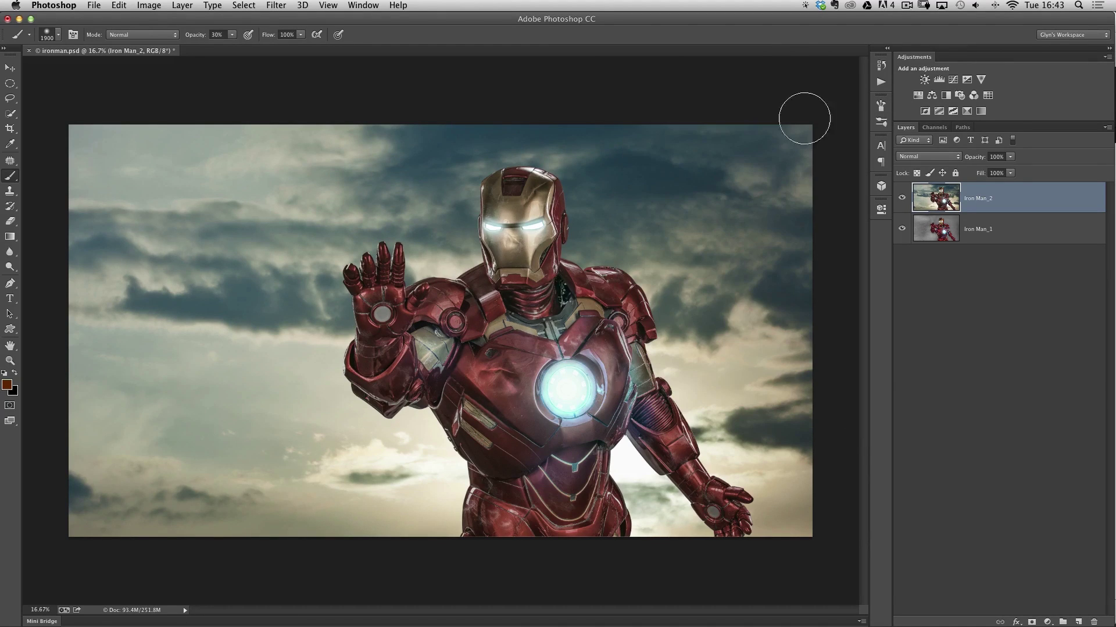
{"action": "left_click", "coordinate": [59, 36]}
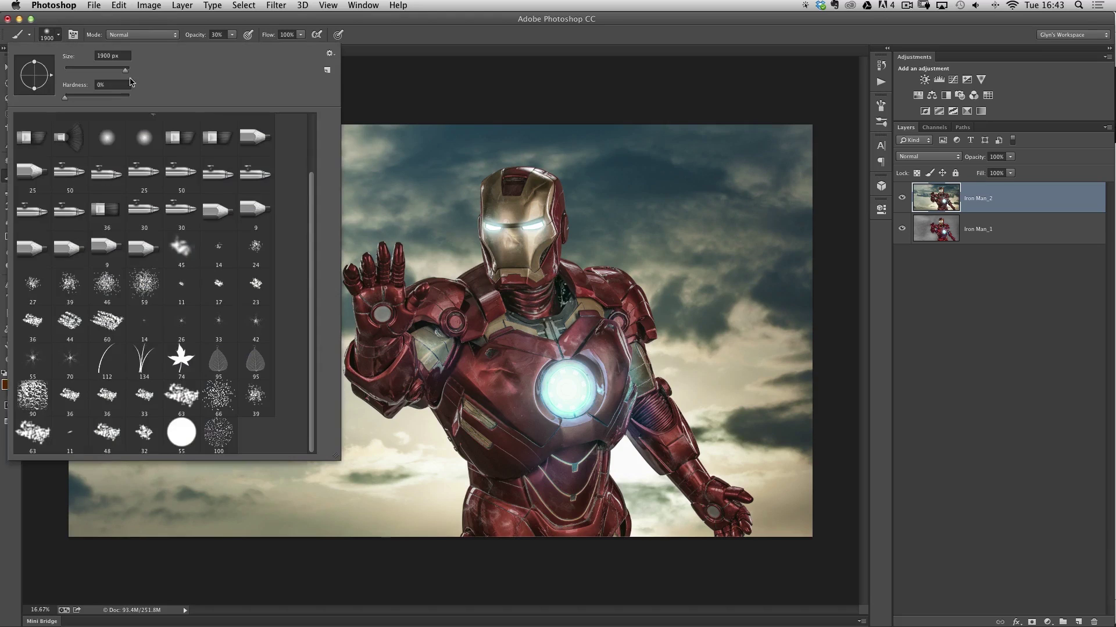
{"action": "left_click", "coordinate": [330, 53]}
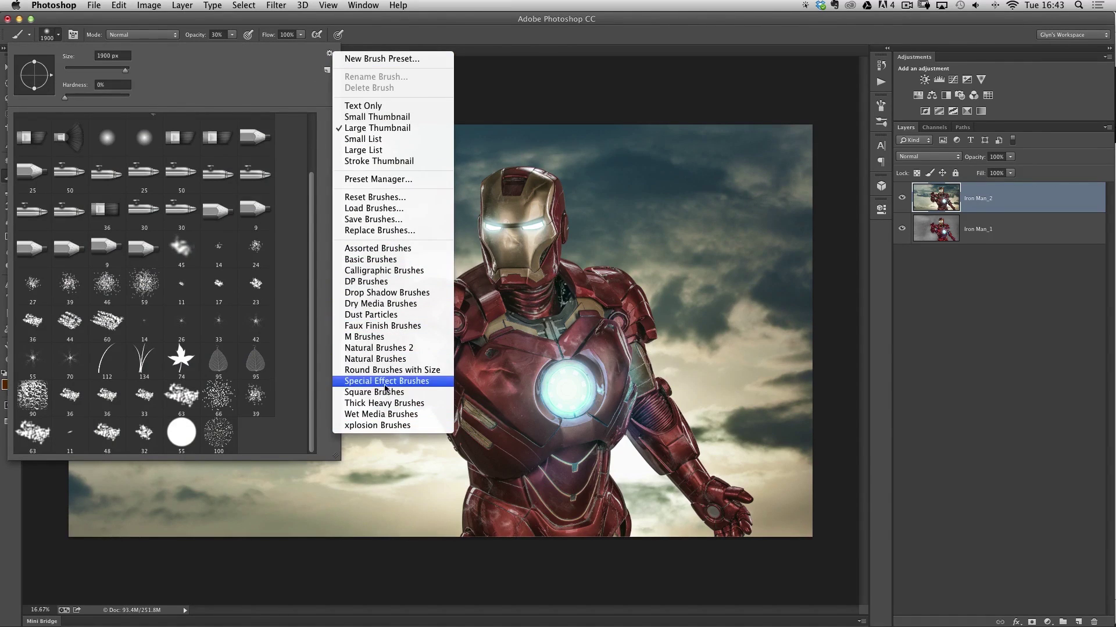
{"action": "left_click", "coordinate": [429, 35]}
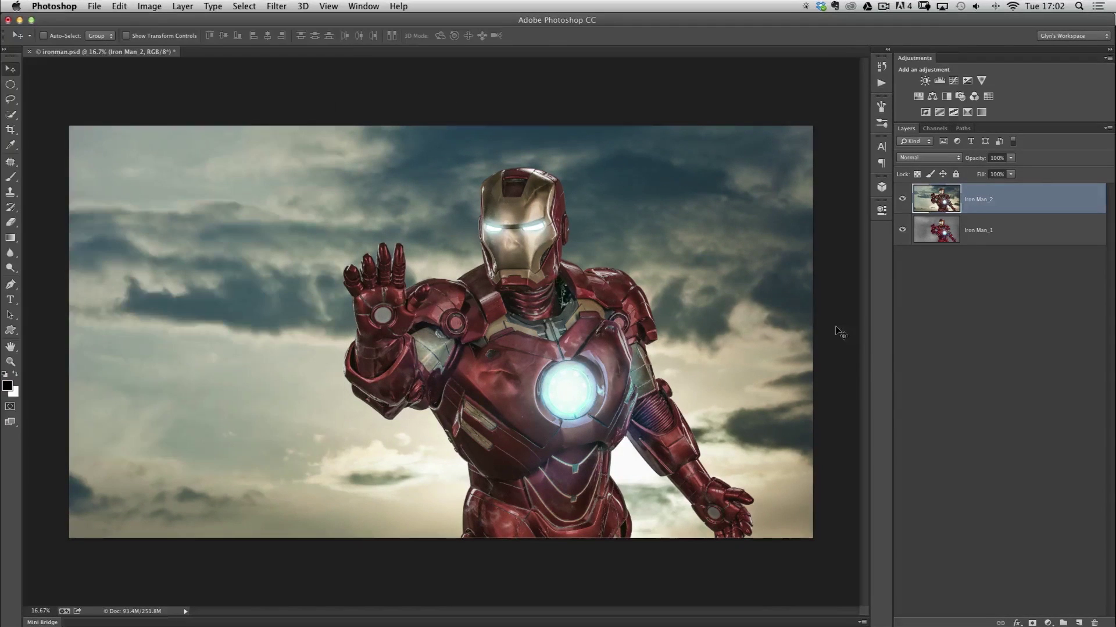
Switch to Lightroom to view the finished Iron Man image with dust and explosion effects, and return to Photoshop
{"action": "key", "text": "super+Tab"}
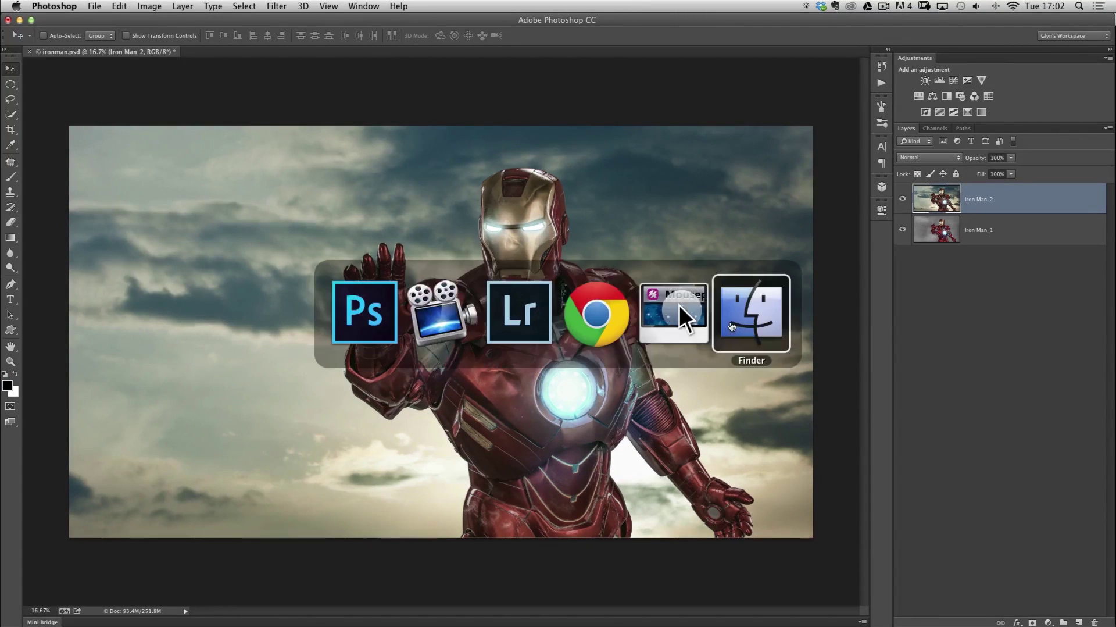
{"action": "key", "text": "super+shift+Tab"}
{"action": "key", "text": "super+shift+Tab"}
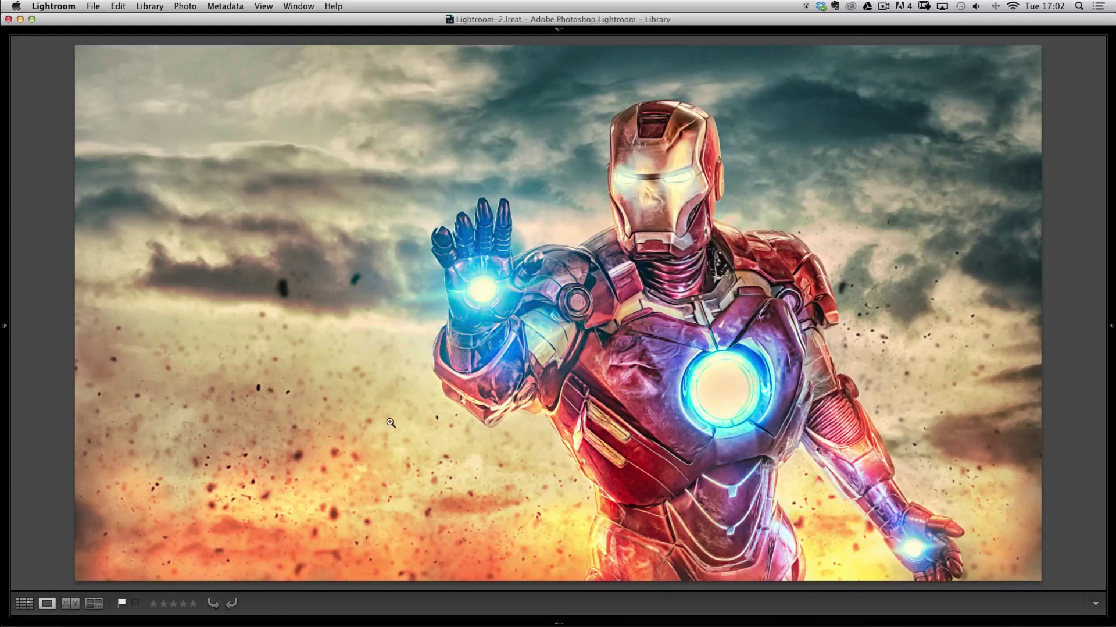
{"action": "key", "text": "super+Tab"}
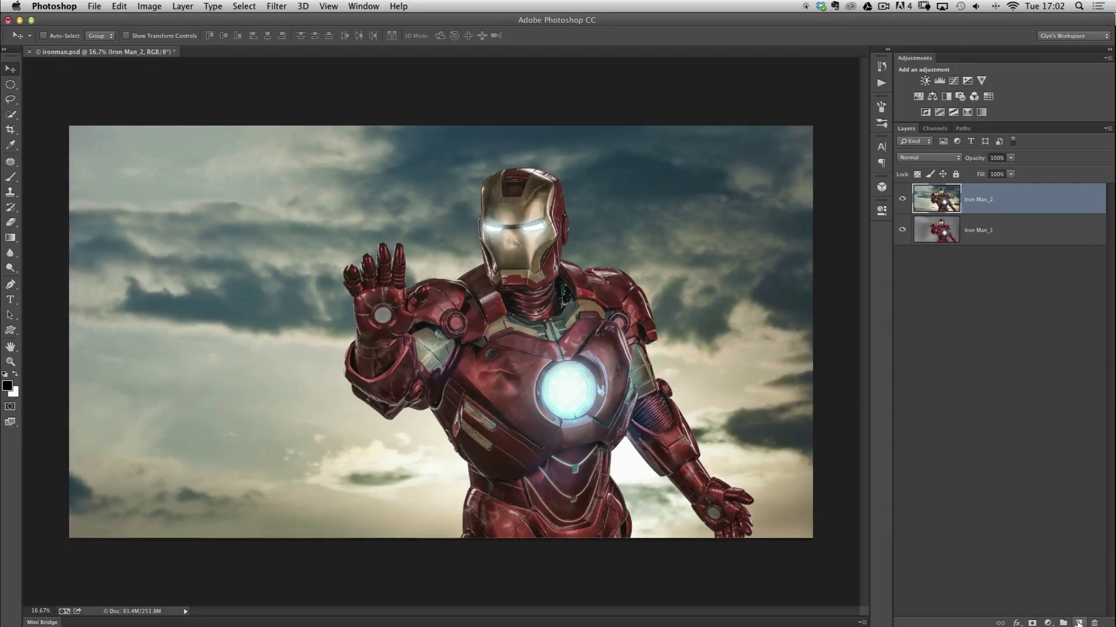
Add a new empty layer above Iron Man_2, activate the Brush tool and look through the current brush presets
{"action": "left_click", "coordinate": [1079, 622]}
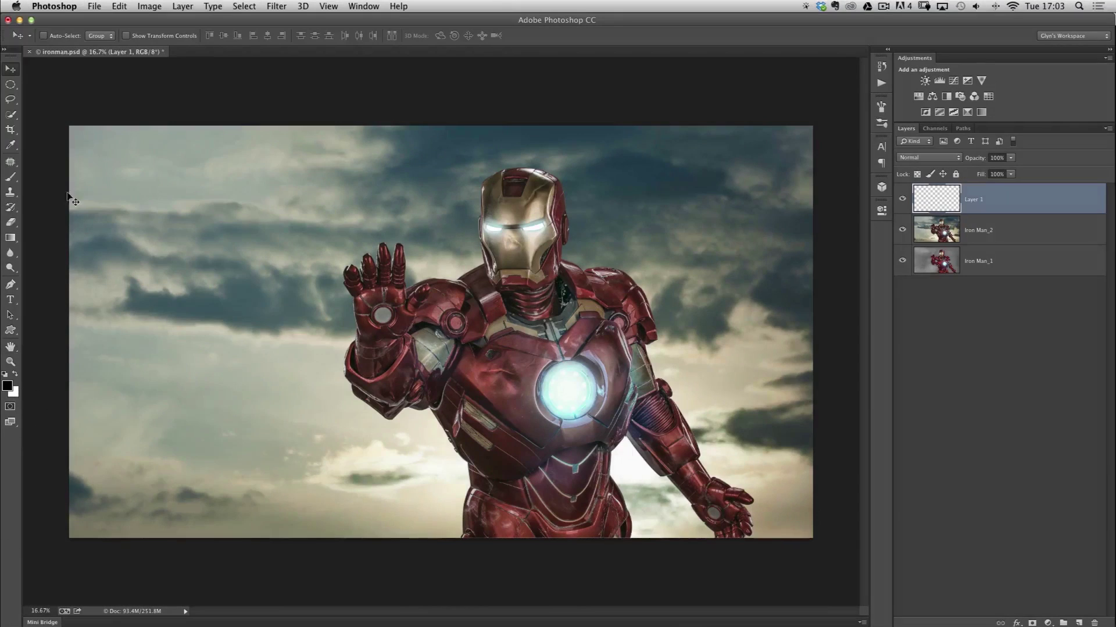
{"action": "key", "text": "b"}
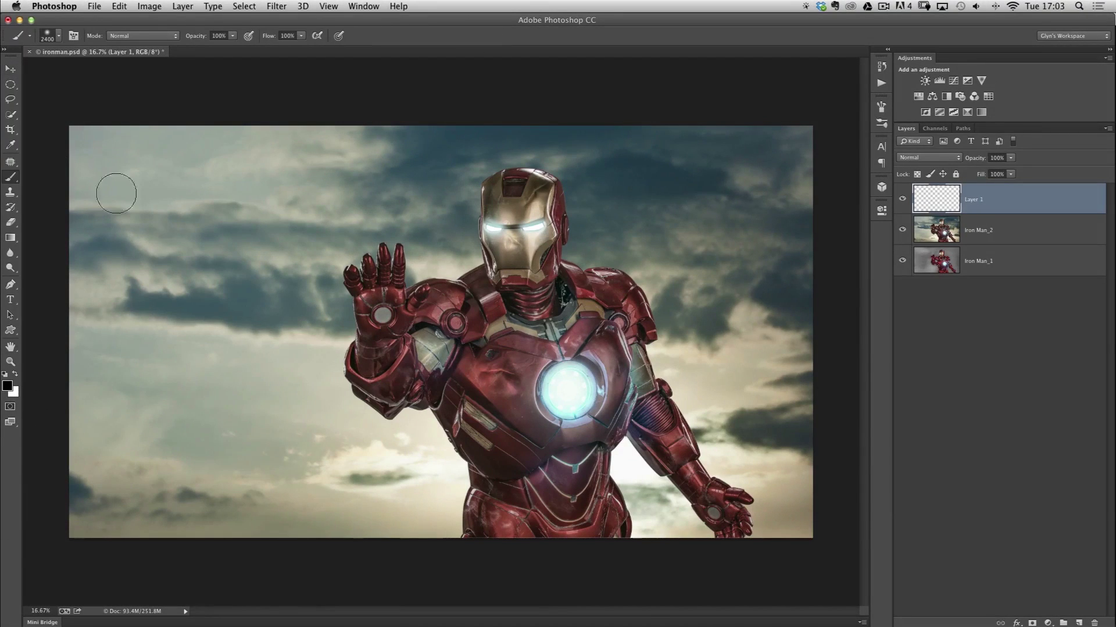
{"action": "left_click", "coordinate": [59, 36]}
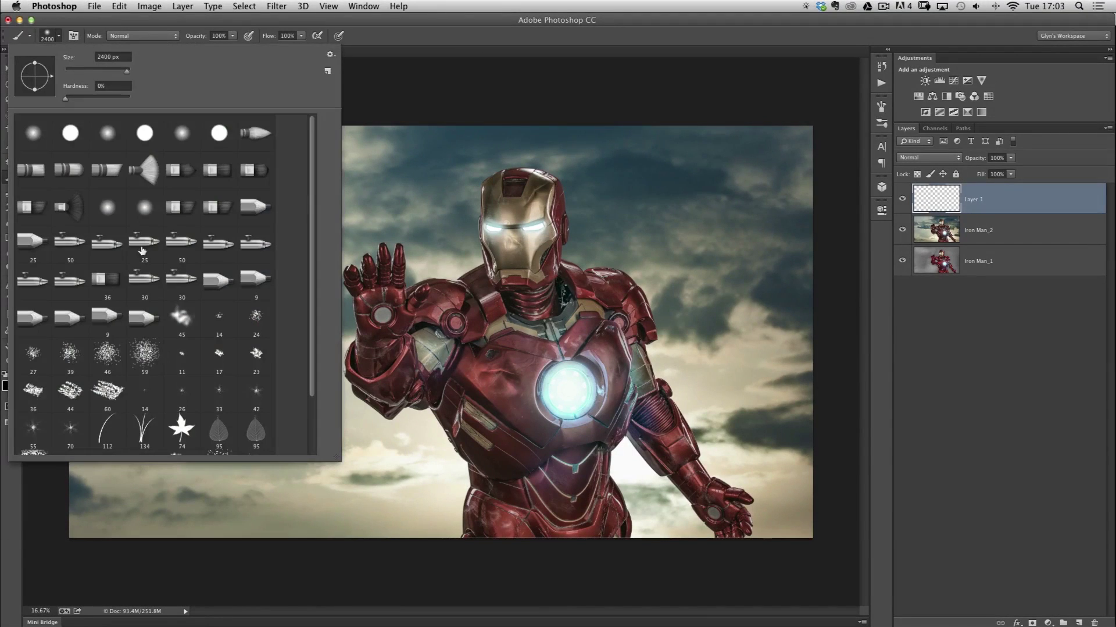
{"action": "scroll", "coordinate": [314, 211], "scroll_direction": "down", "scroll_amount": 2}
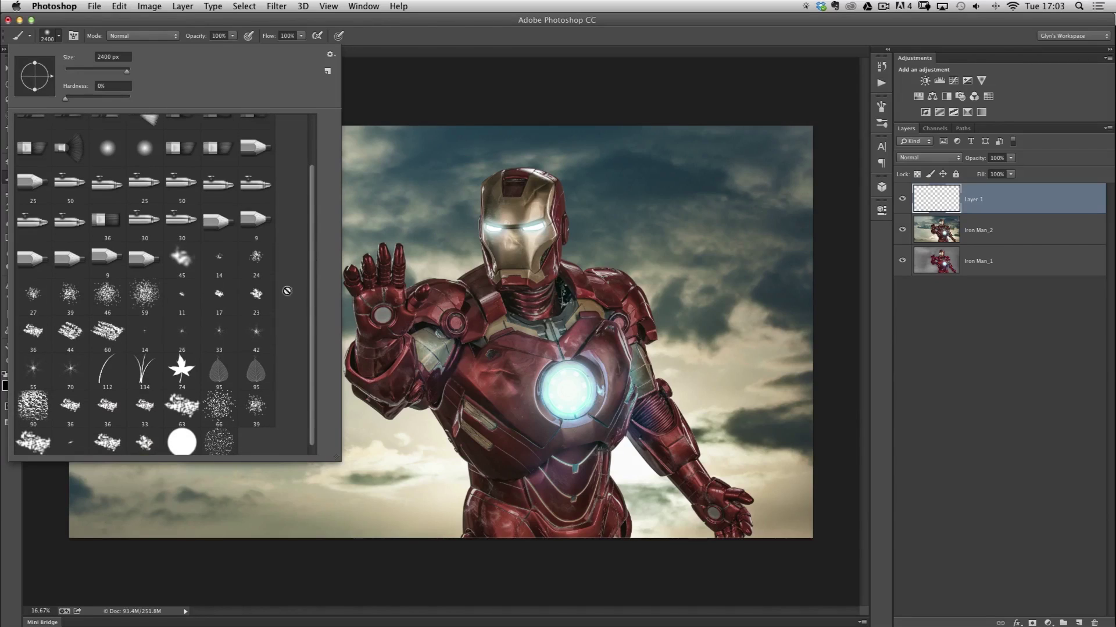
{"action": "scroll", "coordinate": [314, 297], "scroll_direction": "up", "scroll_amount": 2}
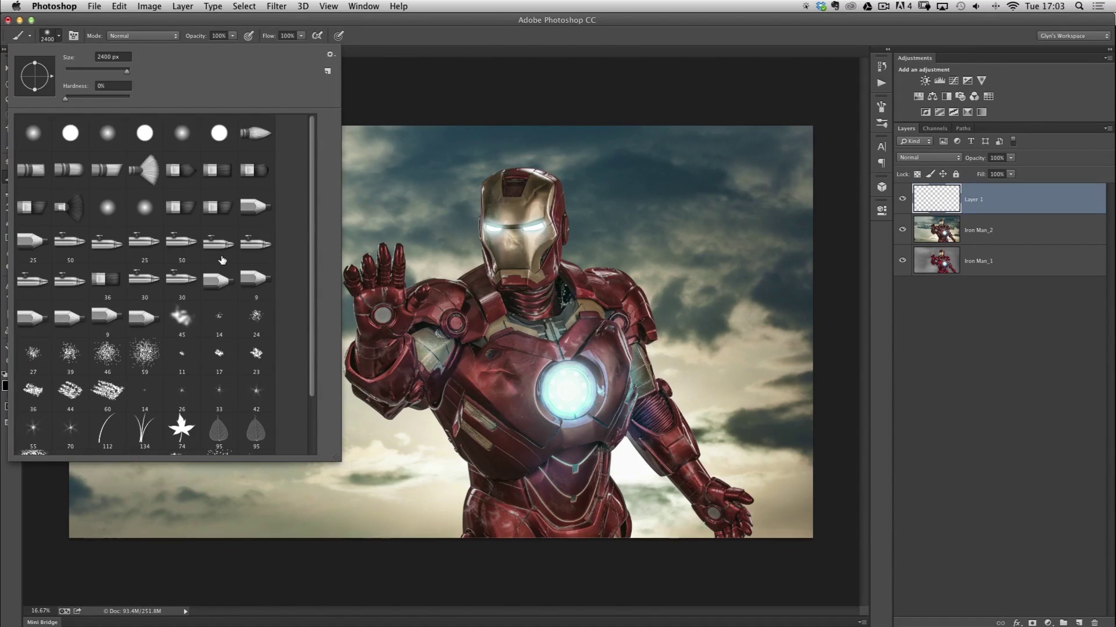
Replace the current brushes with the Dust Particles set
{"action": "left_click", "coordinate": [329, 56]}
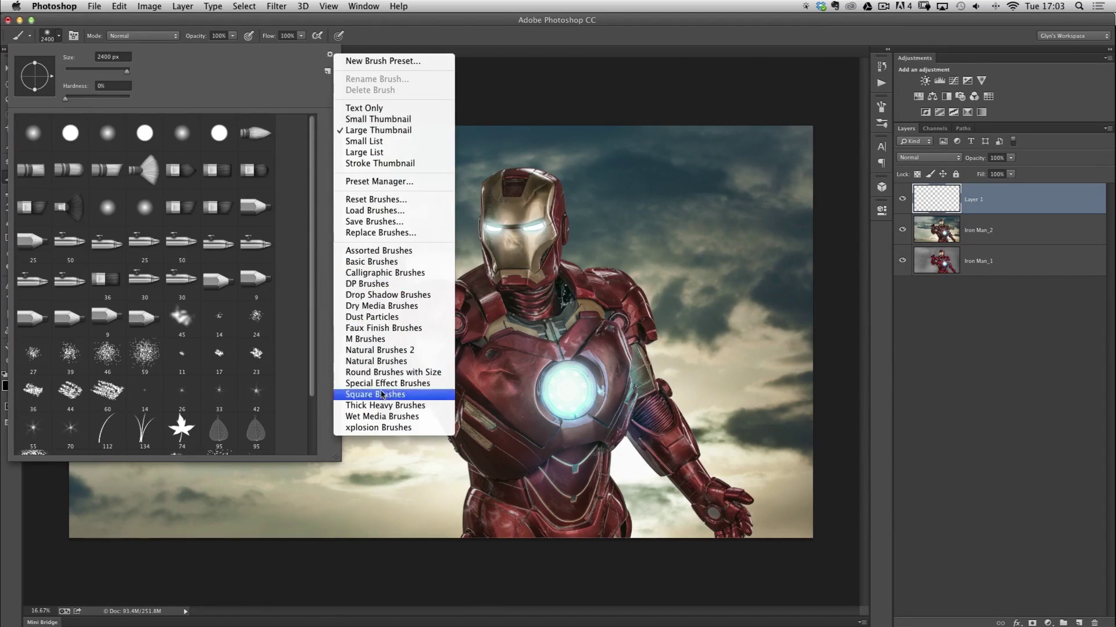
{"action": "left_click", "coordinate": [384, 317]}
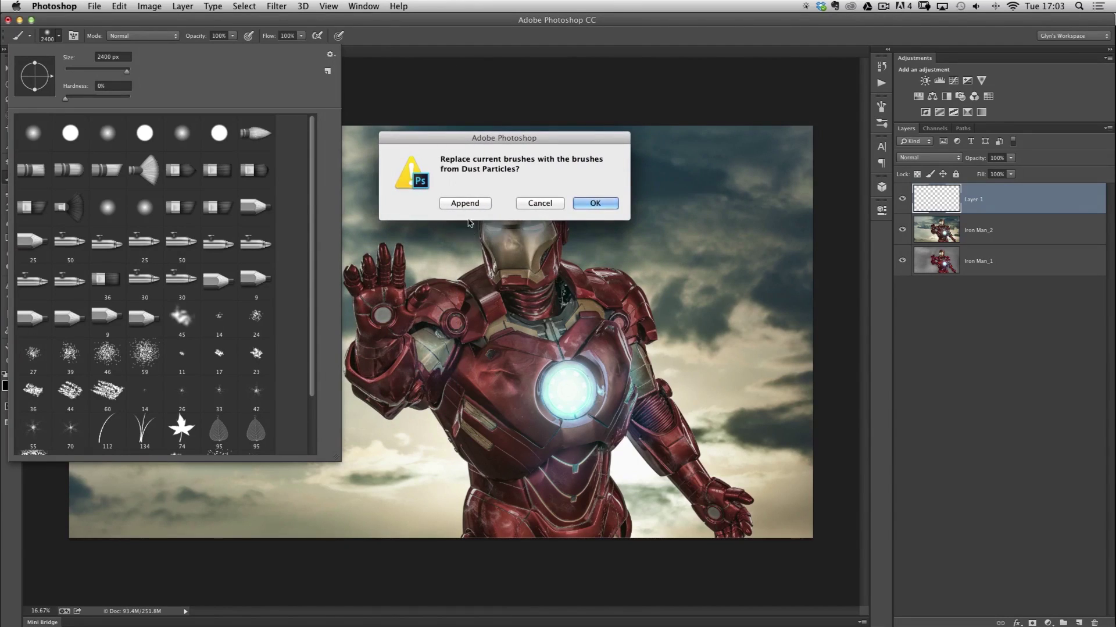
{"action": "left_click", "coordinate": [597, 203]}
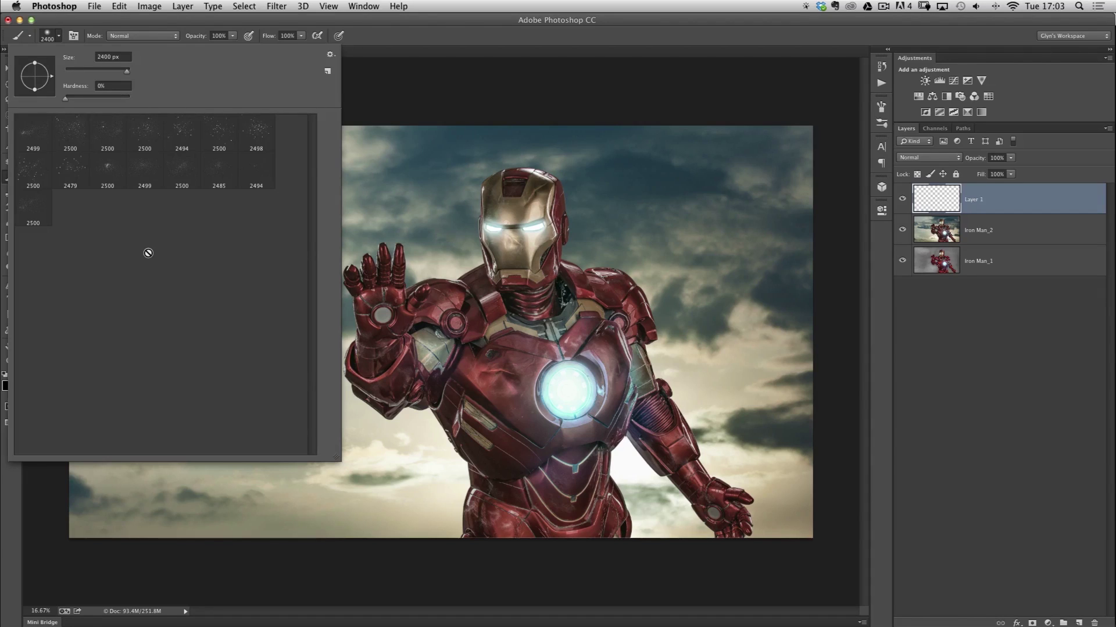
Append the xplosion Brushes set to the loaded dust brushes
{"action": "left_click", "coordinate": [331, 55]}
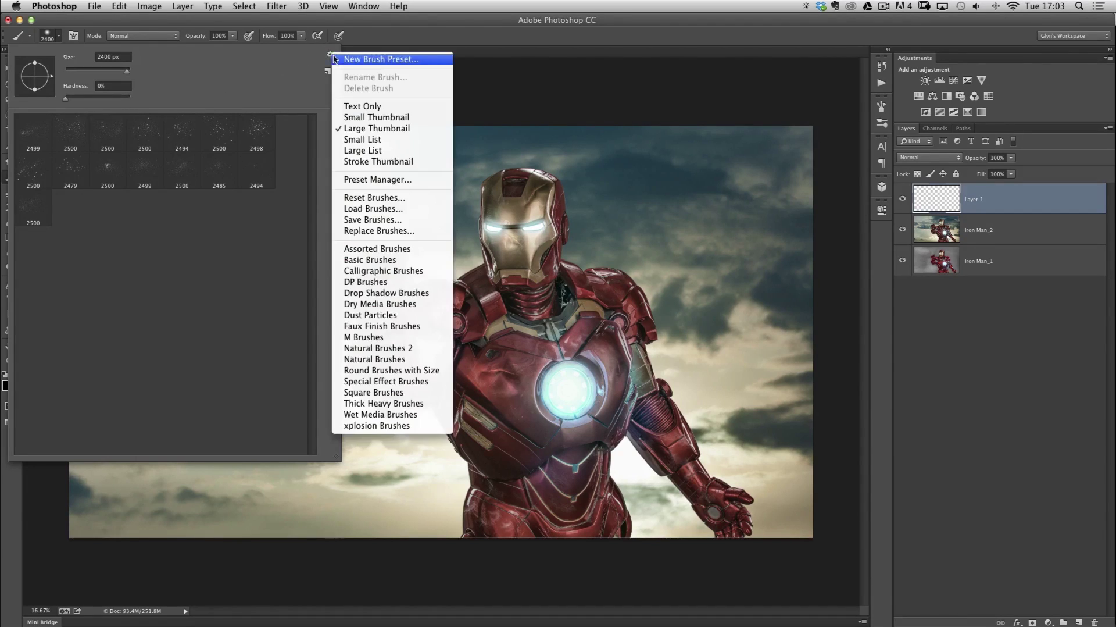
{"action": "left_click", "coordinate": [388, 428]}
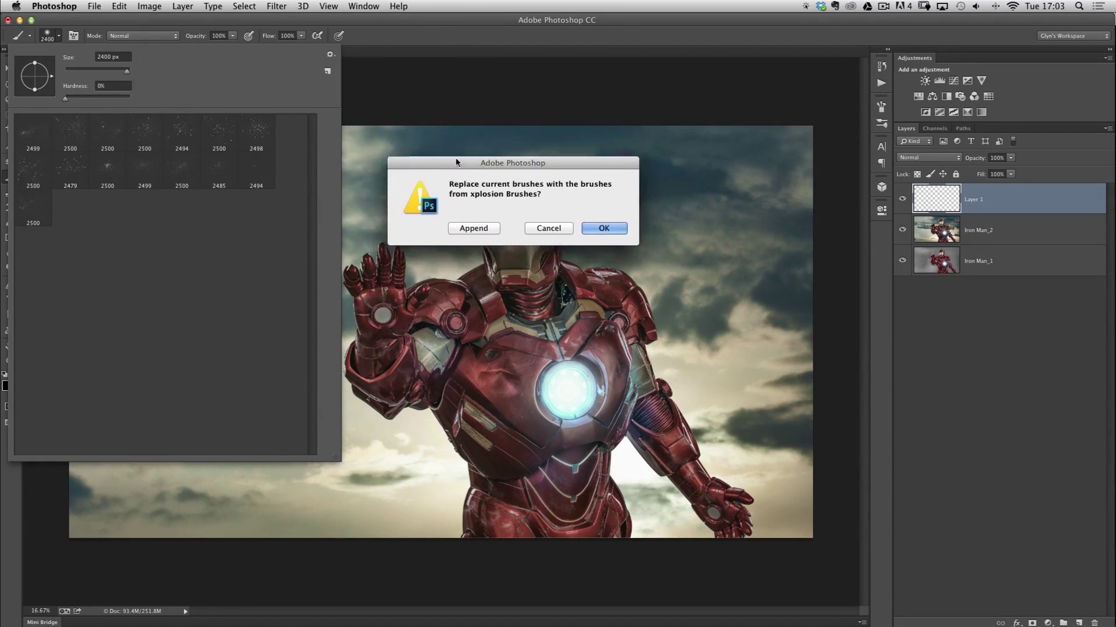
{"action": "left_click_drag", "start_coordinate": [457, 163], "coordinate": [440, 149]}
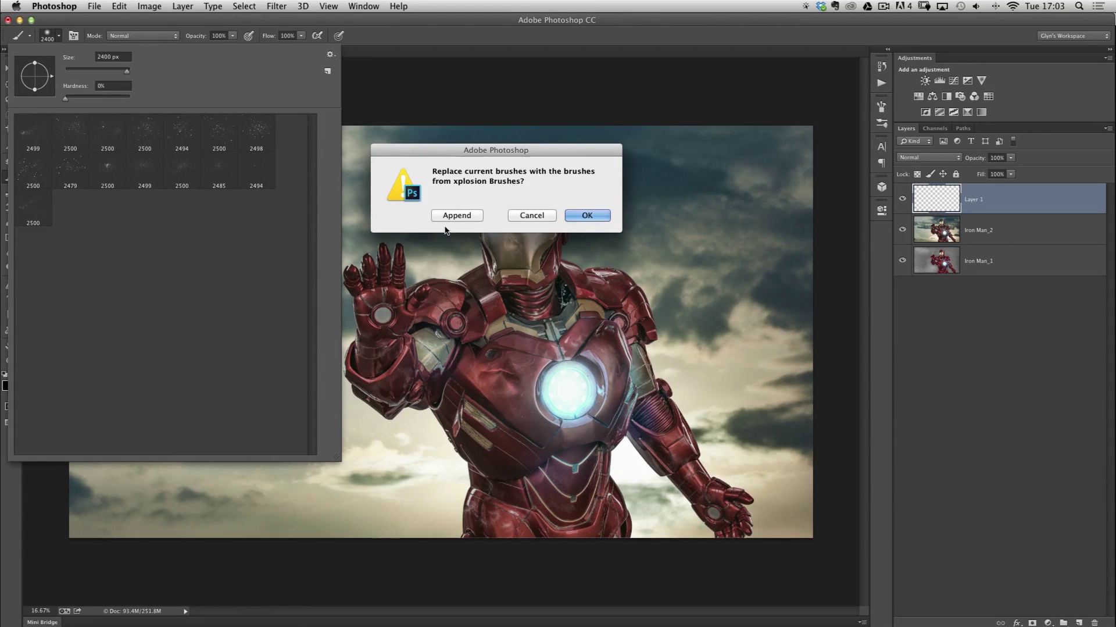
{"action": "left_click", "coordinate": [456, 215]}
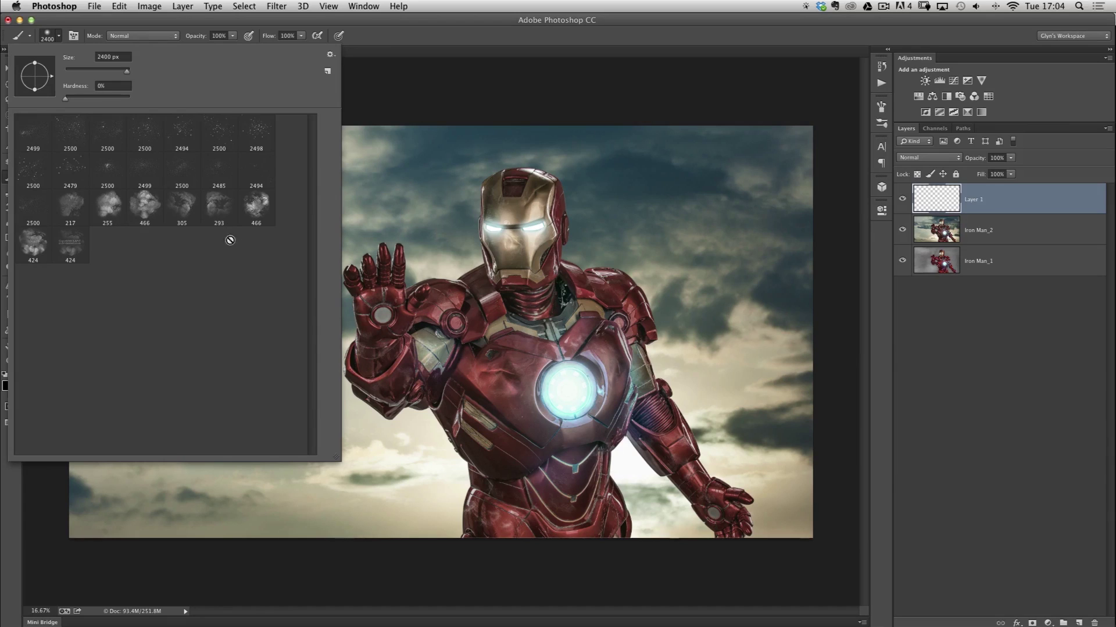
Show the detailed brush settings and choose the 2494 px dust particle brush
{"action": "left_click", "coordinate": [74, 36]}
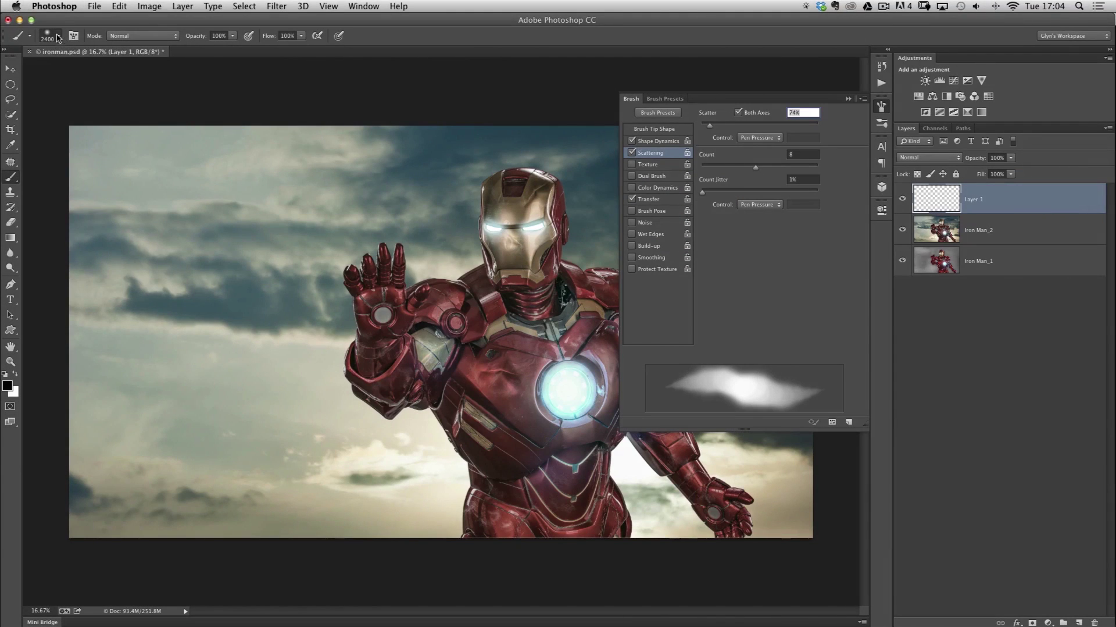
{"action": "left_click", "coordinate": [58, 36]}
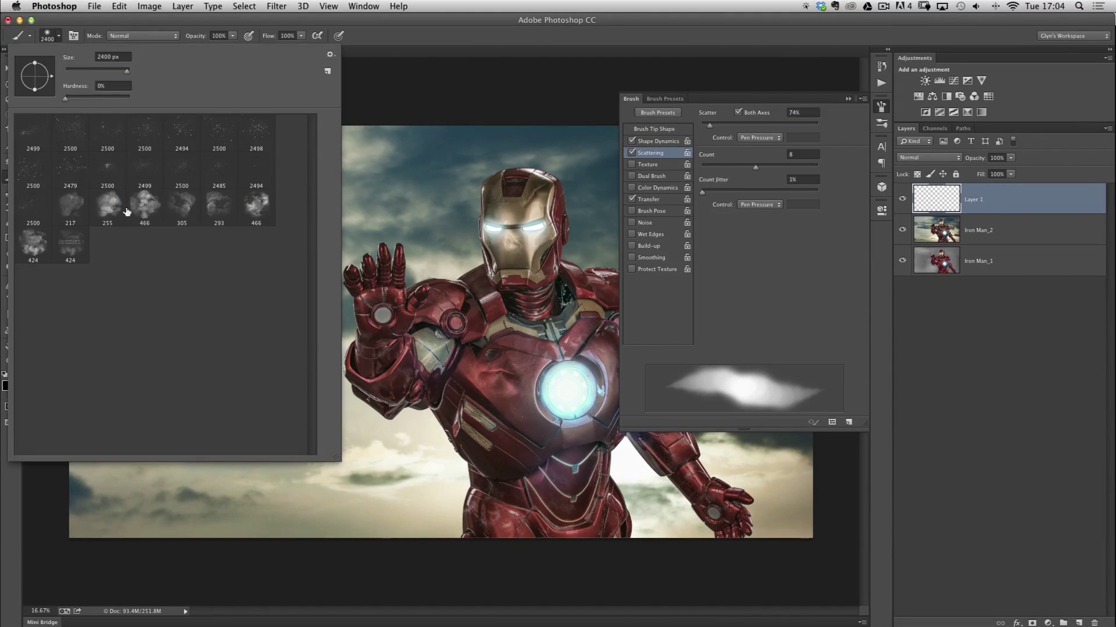
{"action": "left_click", "coordinate": [182, 134]}
{"action": "left_click", "coordinate": [503, 72]}
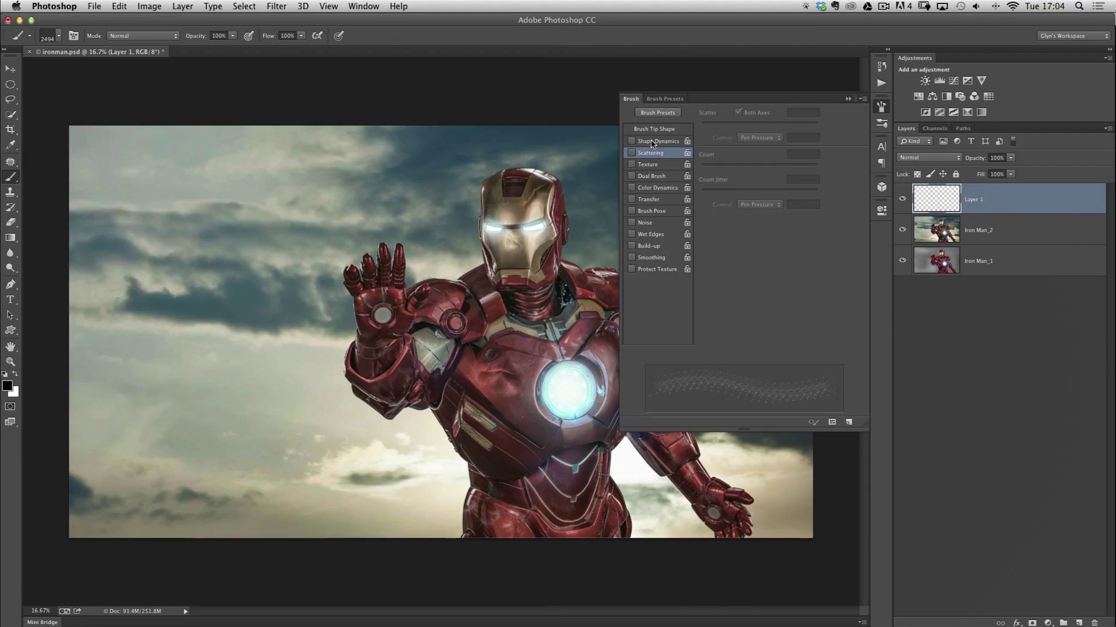
Enable Shape Dynamics for the dust brush with 76% size jitter controlled by Pen Pressure
{"action": "left_click", "coordinate": [652, 141]}
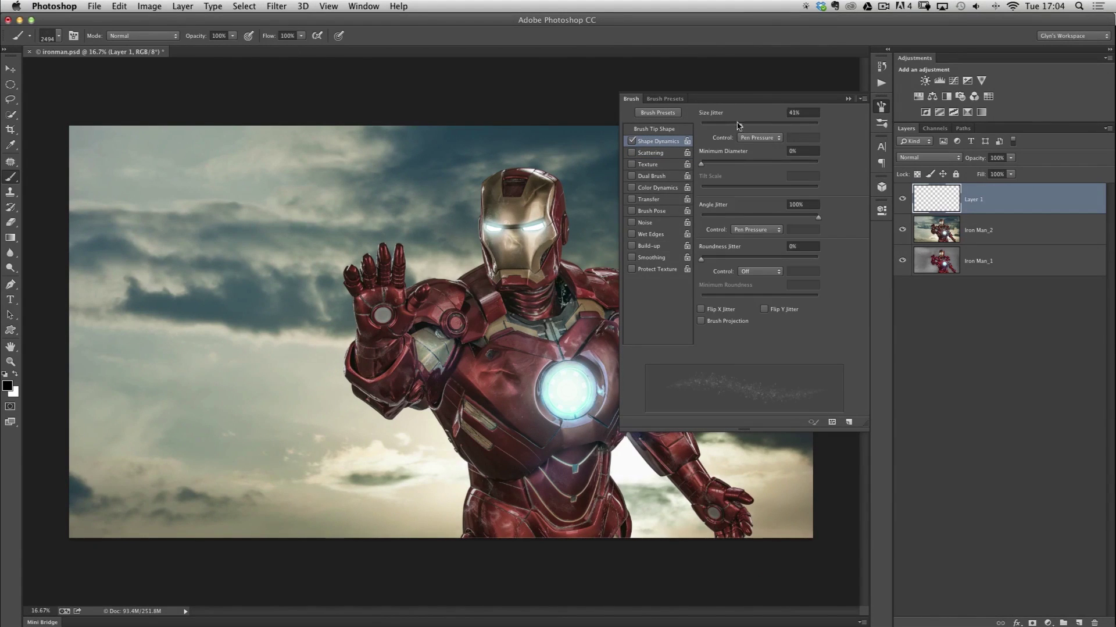
{"action": "left_click_drag", "start_coordinate": [738, 125], "coordinate": [767, 126]}
{"action": "left_click_drag", "start_coordinate": [767, 128], "coordinate": [791, 127]}
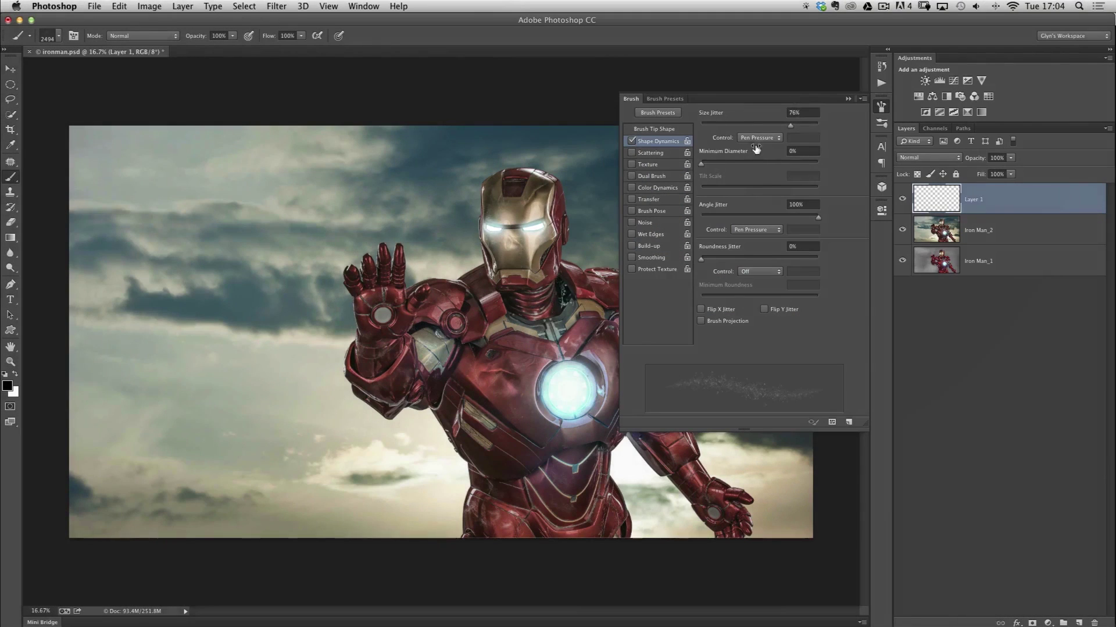
{"action": "left_click", "coordinate": [763, 139]}
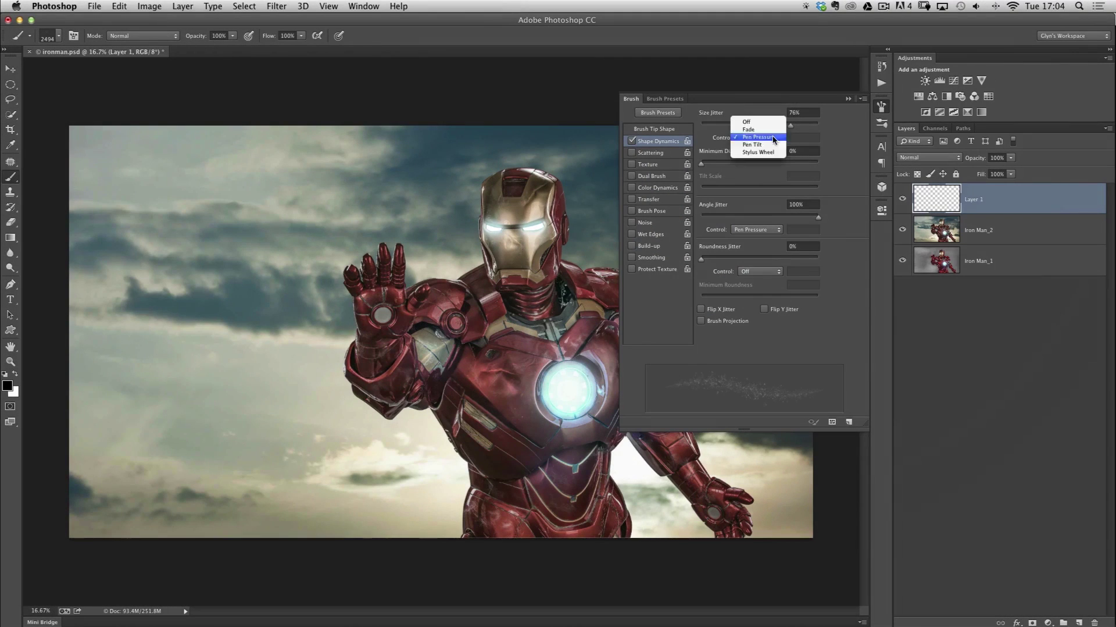
{"action": "left_click", "coordinate": [763, 137]}
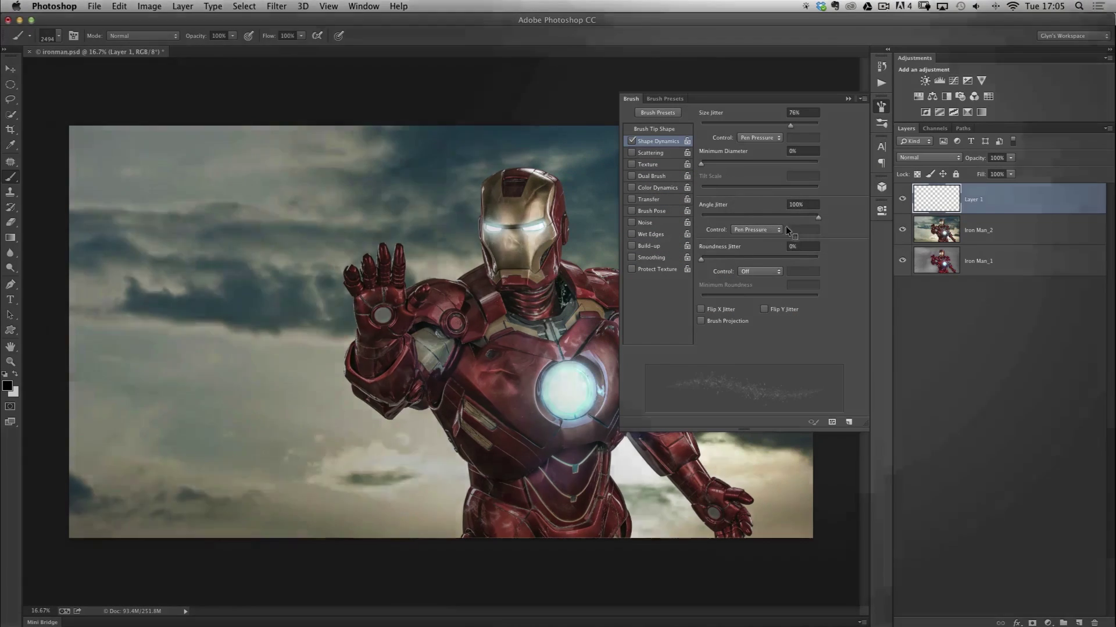
Adjust the dust brush's angle jitter to nearly its maximum
{"action": "left_click", "coordinate": [749, 216]}
{"action": "left_click_drag", "start_coordinate": [751, 216], "coordinate": [801, 217]}
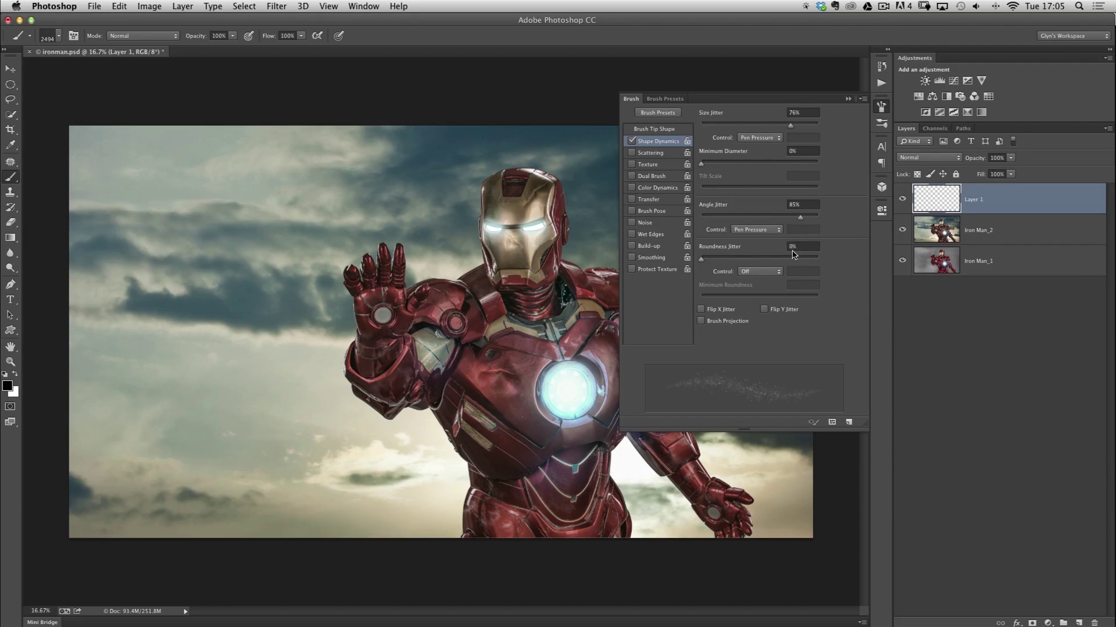
{"action": "mouse_move", "coordinate": [801, 220]}
{"action": "left_mouse_down"}
{"action": "mouse_move", "coordinate": [779, 218]}
{"action": "mouse_move", "coordinate": [815, 218]}
{"action": "left_mouse_up"}
Enable Scattering on both axes with slightly more scatter, and Transfer with opacity controlled by Pen Pressure
{"action": "left_click", "coordinate": [652, 153]}
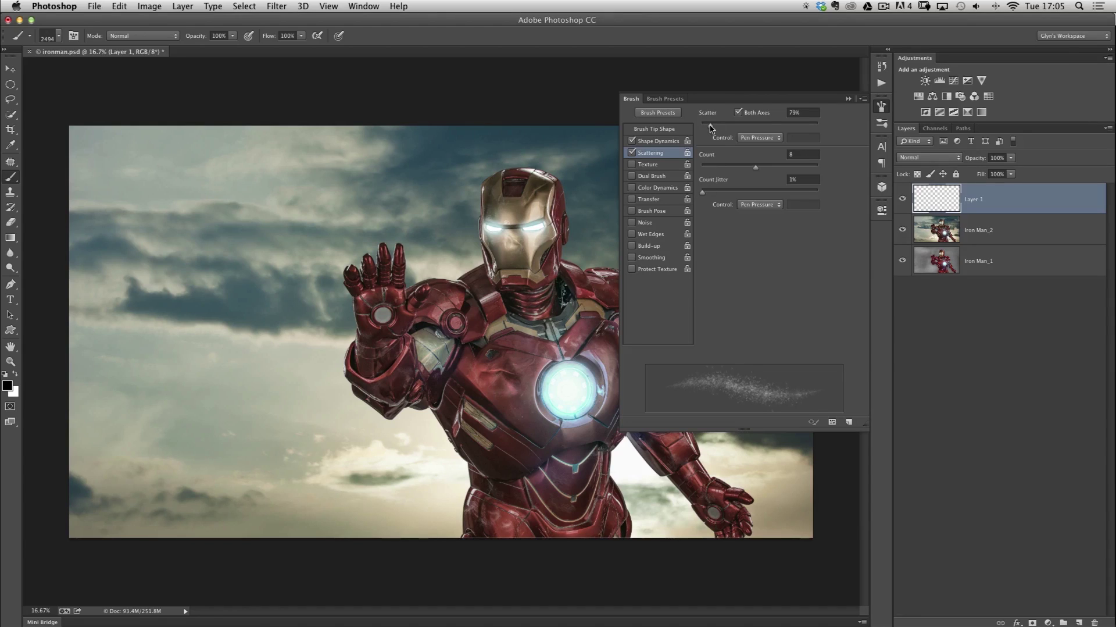
{"action": "mouse_move", "coordinate": [710, 127]}
{"action": "left_mouse_down"}
{"action": "mouse_move", "coordinate": [774, 128]}
{"action": "mouse_move", "coordinate": [720, 126]}
{"action": "left_mouse_up"}
{"action": "left_click_drag", "start_coordinate": [715, 125], "coordinate": [716, 125]}
{"action": "left_click", "coordinate": [653, 200]}
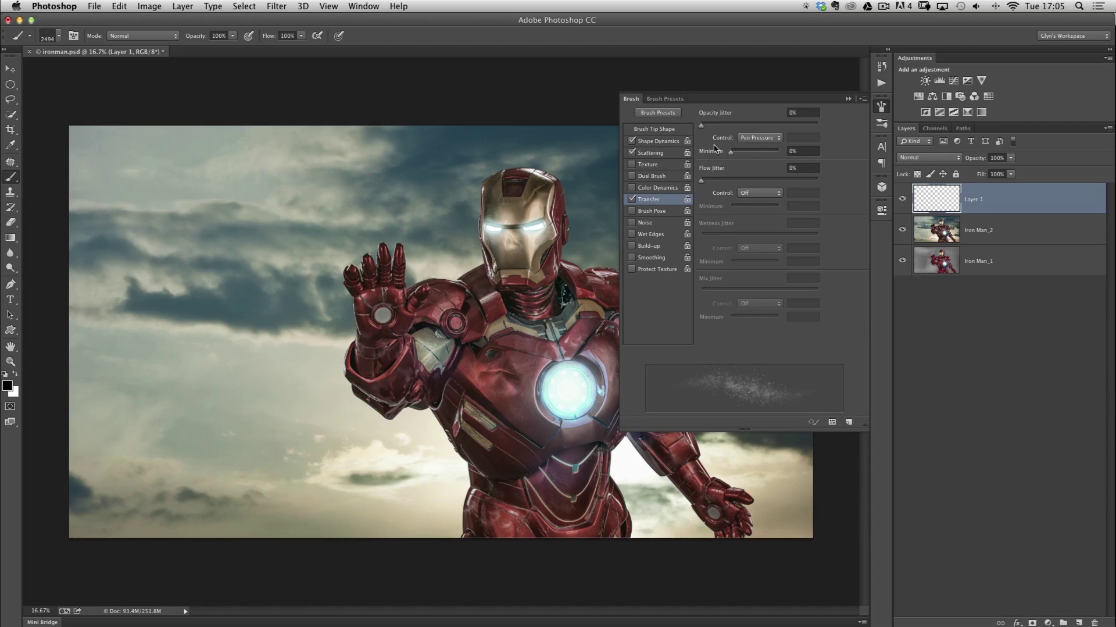
{"action": "left_click", "coordinate": [882, 108]}
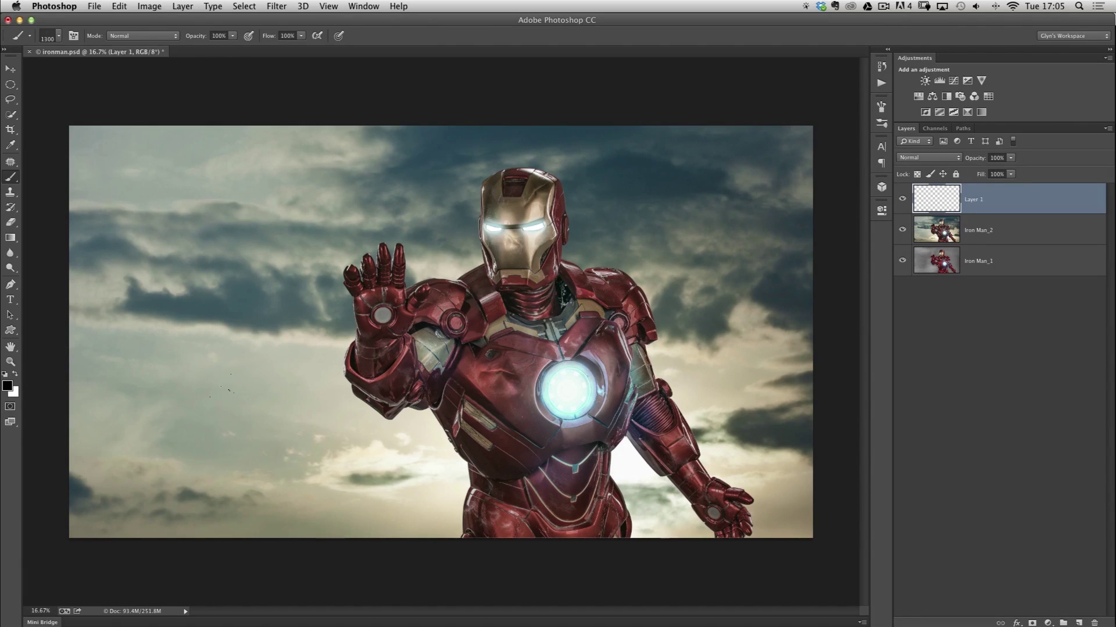
Set the brush size to 800 px and paint black dust particles across the lower-left sky on Layer 1
{"action": "key", "text": "bracketleft"}
{"action": "key", "text": "bracketleft"}
{"action": "key", "text": "bracketleft"}
{"action": "key", "text": "bracketleft"}
{"action": "key", "text": "bracketleft"}
{"action": "mouse_move", "coordinate": [117, 428]}
{"action": "left_mouse_down"}
{"action": "mouse_move", "coordinate": [157, 463]}
{"action": "mouse_move", "coordinate": [256, 449]}
{"action": "mouse_move", "coordinate": [321, 460]}
{"action": "mouse_move", "coordinate": [366, 493]}
{"action": "mouse_move", "coordinate": [404, 501]}
{"action": "mouse_move", "coordinate": [326, 521]}
{"action": "mouse_move", "coordinate": [245, 510]}
{"action": "mouse_move", "coordinate": [180, 521]}
{"action": "mouse_move", "coordinate": [73, 481]}
{"action": "mouse_move", "coordinate": [123, 437]}
{"action": "mouse_move", "coordinate": [239, 423]}
{"action": "mouse_move", "coordinate": [415, 502]}
{"action": "mouse_move", "coordinate": [433, 485]}
{"action": "left_mouse_up"}
{"action": "key", "text": "bracketright"}
{"action": "key", "text": "bracketright"}
{"action": "key", "text": "bracketright"}
{"action": "key", "text": "bracketright"}
{"action": "key", "text": "bracketright"}
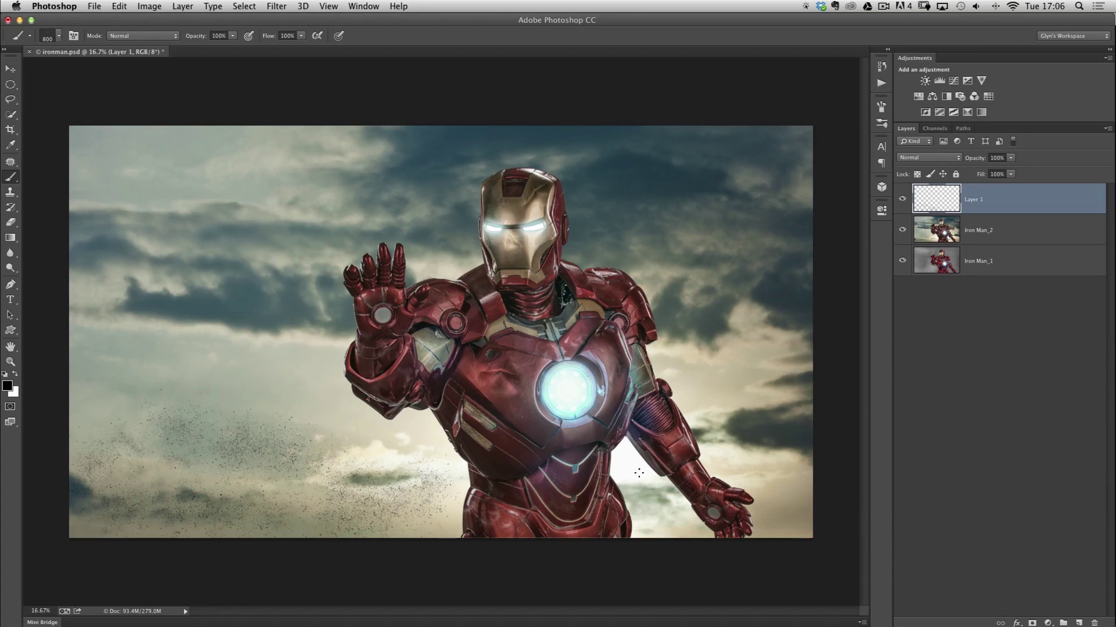
Paint more black dust around the lower right of the figure and from the raised arm across the lower-left sky
{"action": "left_click", "coordinate": [664, 494]}
{"action": "mouse_move", "coordinate": [716, 450]}
{"action": "left_mouse_down"}
{"action": "mouse_move", "coordinate": [776, 494]}
{"action": "mouse_move", "coordinate": [785, 527]}
{"action": "mouse_move", "coordinate": [724, 448]}
{"action": "left_mouse_up"}
{"action": "left_click", "coordinate": [334, 410]}
{"action": "mouse_move", "coordinate": [355, 401]}
{"action": "left_mouse_down"}
{"action": "mouse_move", "coordinate": [328, 433]}
{"action": "mouse_move", "coordinate": [250, 404]}
{"action": "mouse_move", "coordinate": [91, 443]}
{"action": "left_mouse_up"}
{"action": "mouse_move", "coordinate": [178, 487]}
{"action": "left_mouse_down"}
{"action": "mouse_move", "coordinate": [224, 480]}
{"action": "mouse_move", "coordinate": [367, 518]}
{"action": "mouse_move", "coordinate": [428, 474]}
{"action": "mouse_move", "coordinate": [245, 516]}
{"action": "left_mouse_up"}
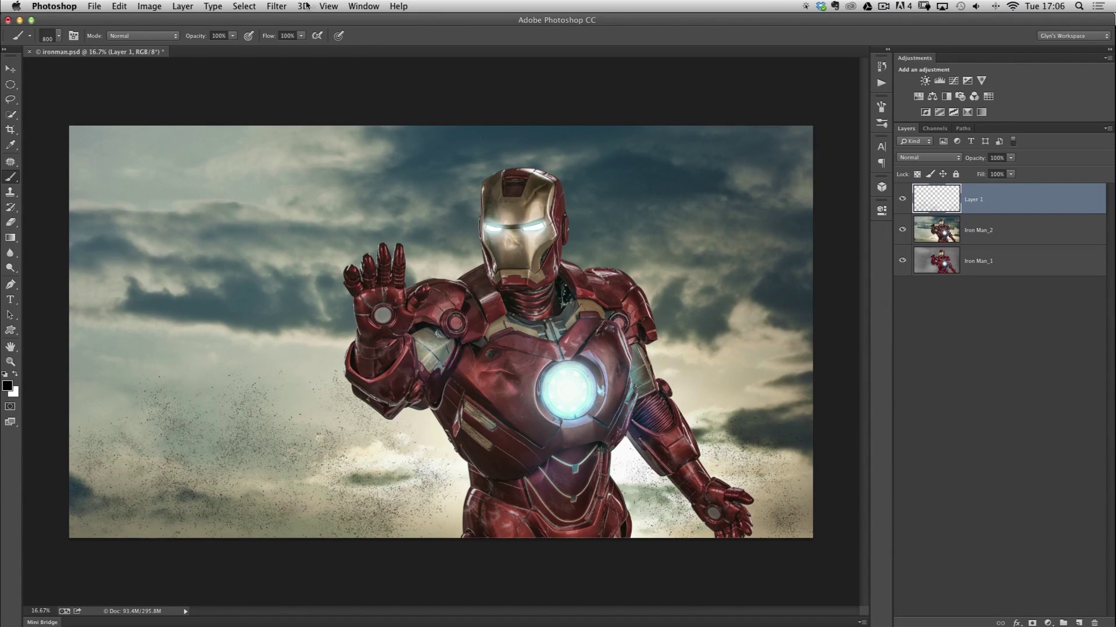
Apply a Gaussian Blur with a radius of 15 pixels to the dust on Layer 1
{"action": "left_click", "coordinate": [277, 6]}
{"action": "mouse_move", "coordinate": [287, 146]}
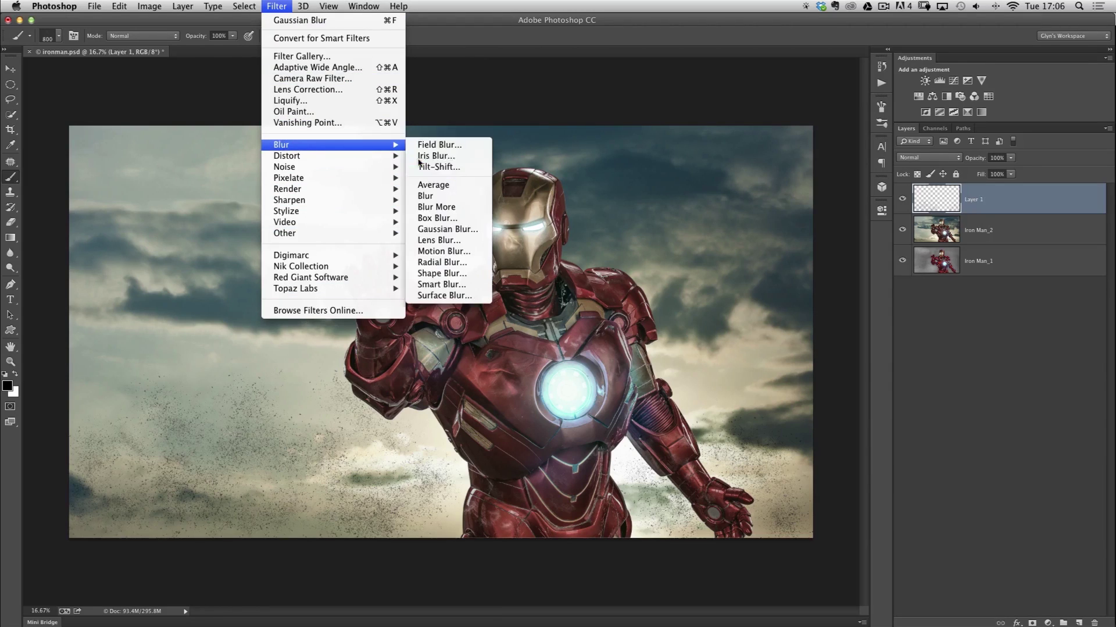
{"action": "left_click", "coordinate": [414, 230]}
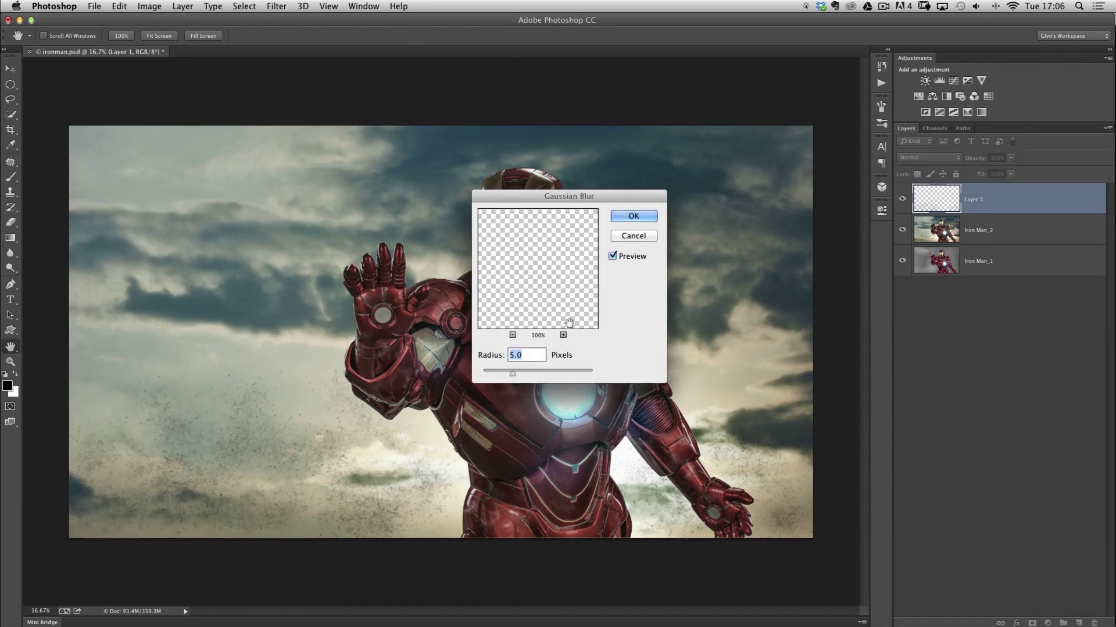
{"action": "type", "text": "15"}
{"action": "left_click", "coordinate": [634, 216]}
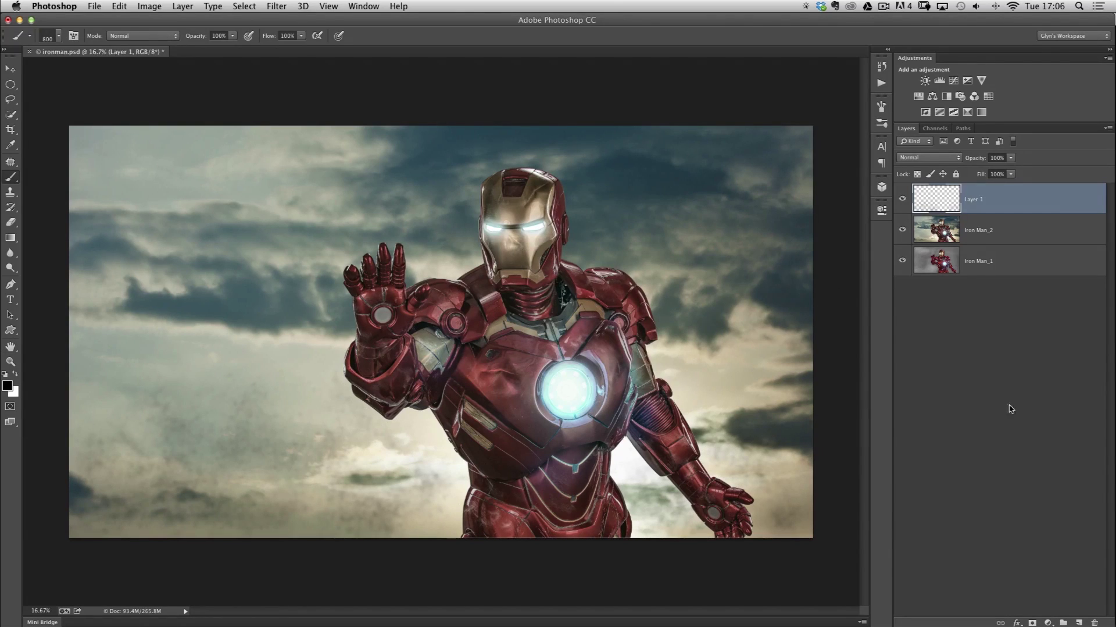
Add a new layer and, with the brush at 1600 px, paint black dust across the lower-left sky and right of the figure
{"action": "left_click", "coordinate": [1079, 621]}
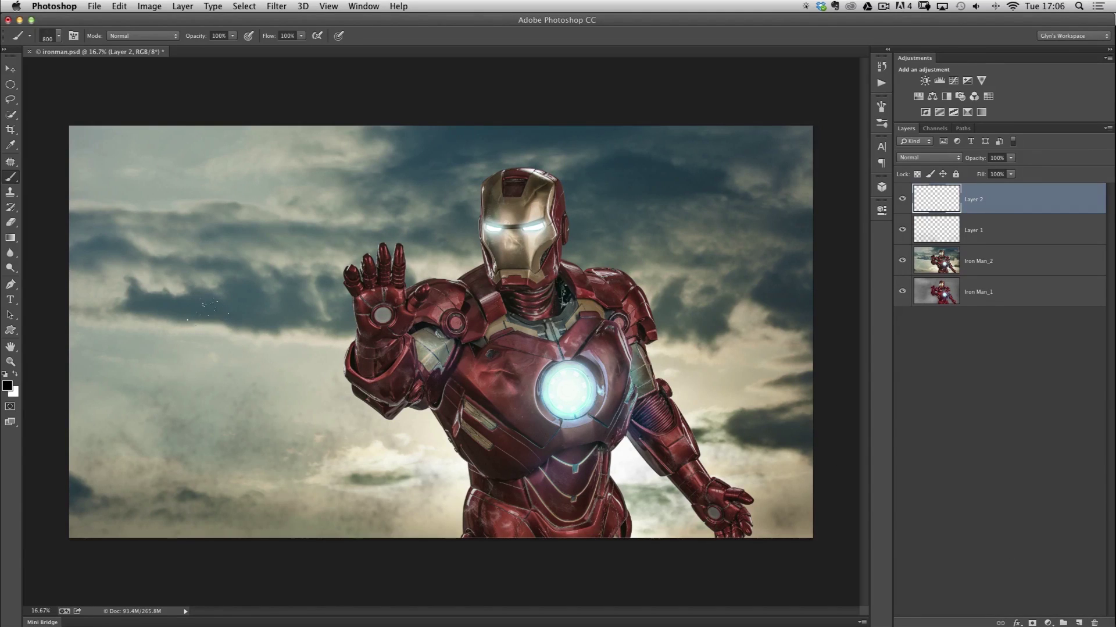
{"action": "key", "text": "bracketright"}
{"action": "key", "text": "bracketright"}
{"action": "key", "text": "bracketright"}
{"action": "left_click_drag", "start_coordinate": [230, 386], "coordinate": [326, 465]}
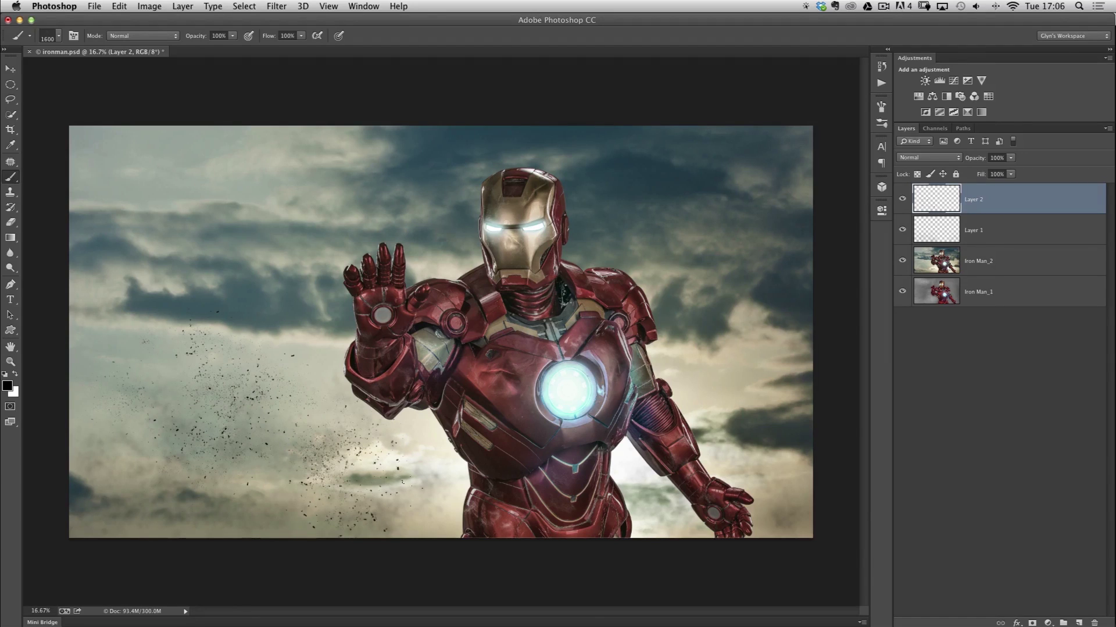
{"action": "left_click", "coordinate": [267, 468]}
{"action": "left_click", "coordinate": [108, 495]}
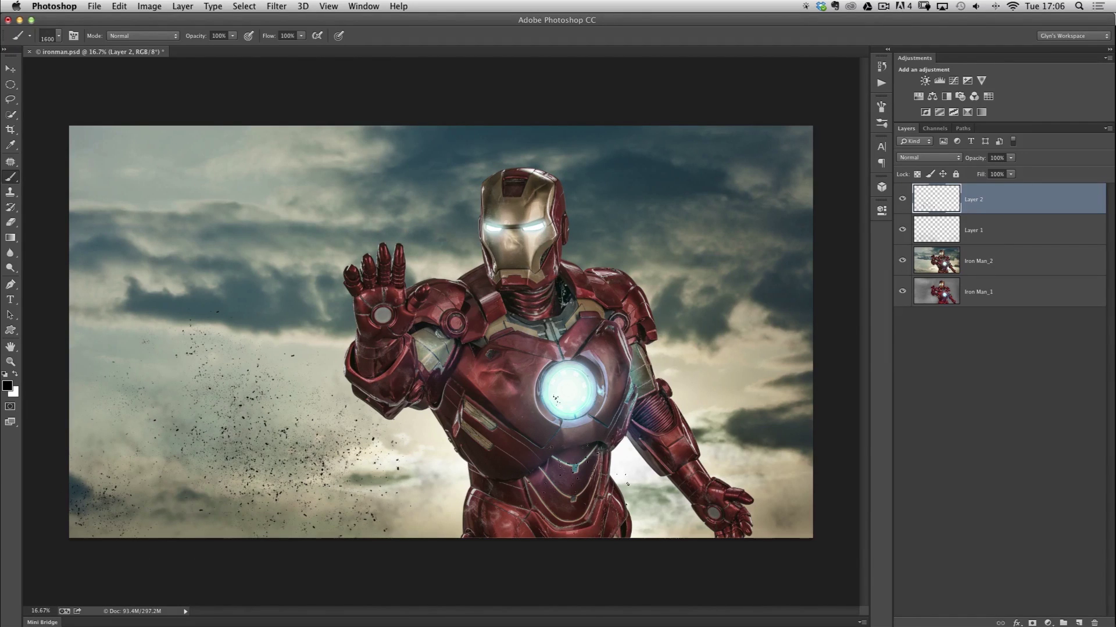
{"action": "left_click", "coordinate": [714, 416]}
{"action": "left_click", "coordinate": [779, 483]}
{"action": "left_click", "coordinate": [249, 552]}
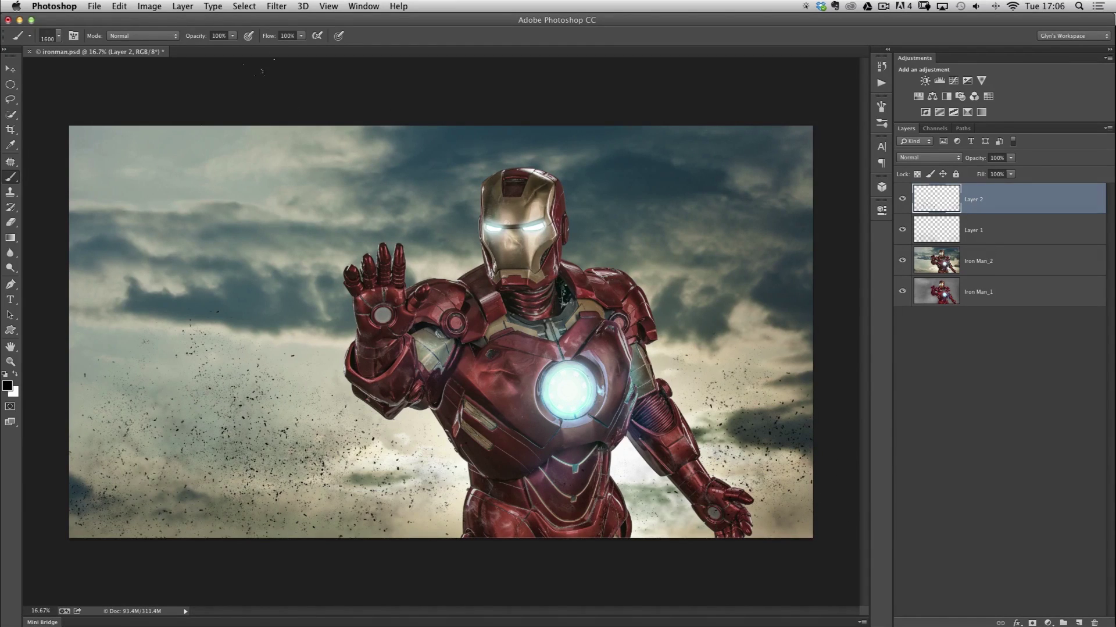
Apply a Gaussian Blur with a radius of 10 pixels to the dust on Layer 2
{"action": "left_click", "coordinate": [277, 5]}
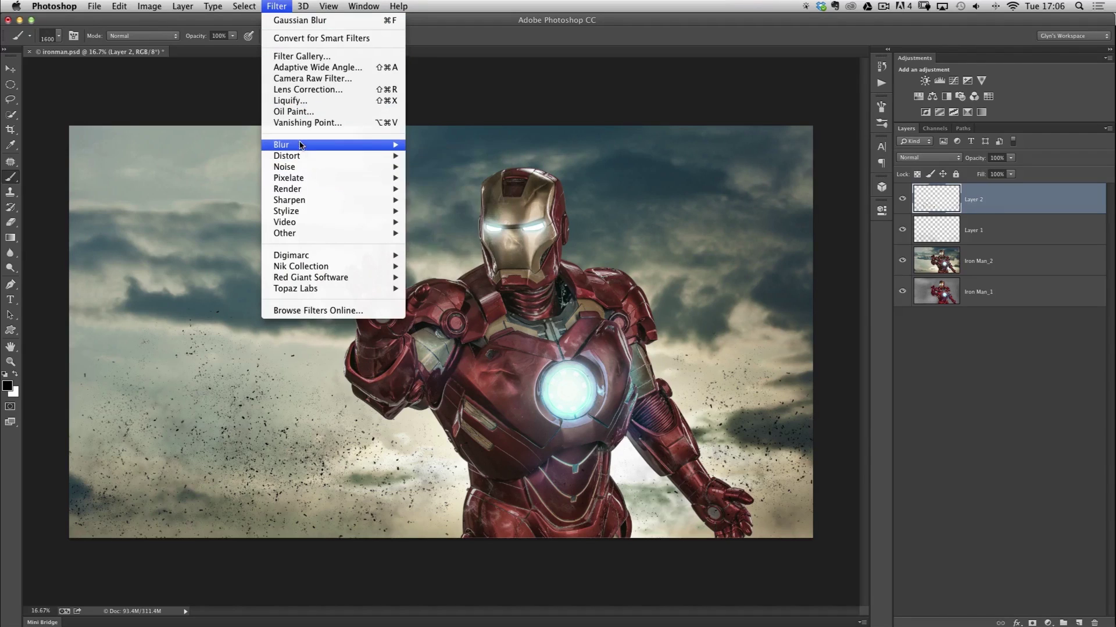
{"action": "mouse_move", "coordinate": [301, 146]}
{"action": "left_click", "coordinate": [433, 228]}
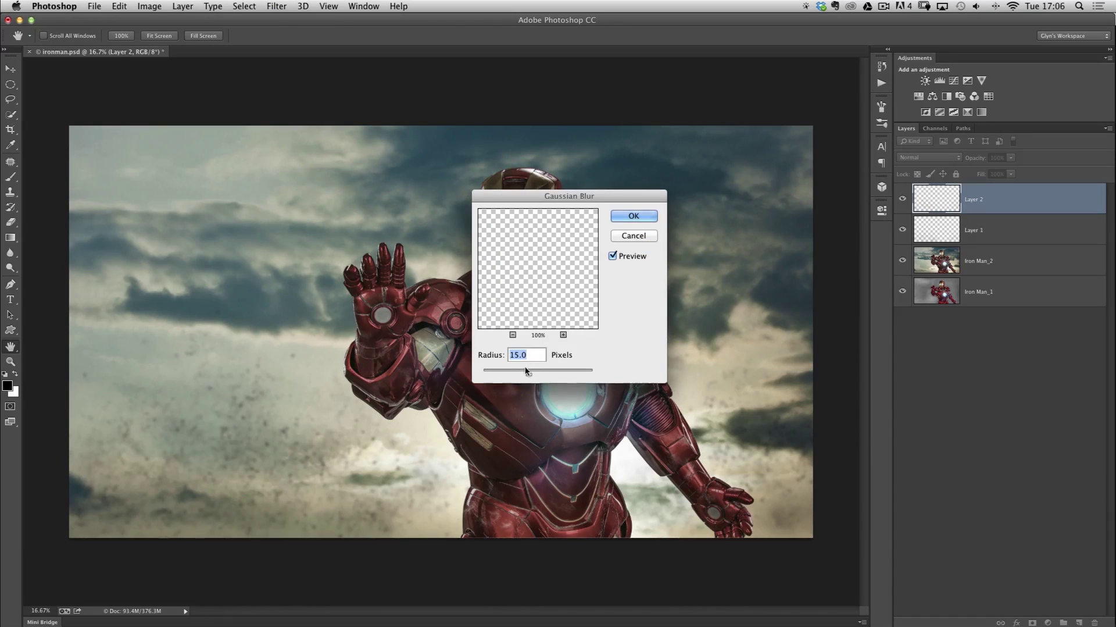
{"action": "type", "text": "10"}
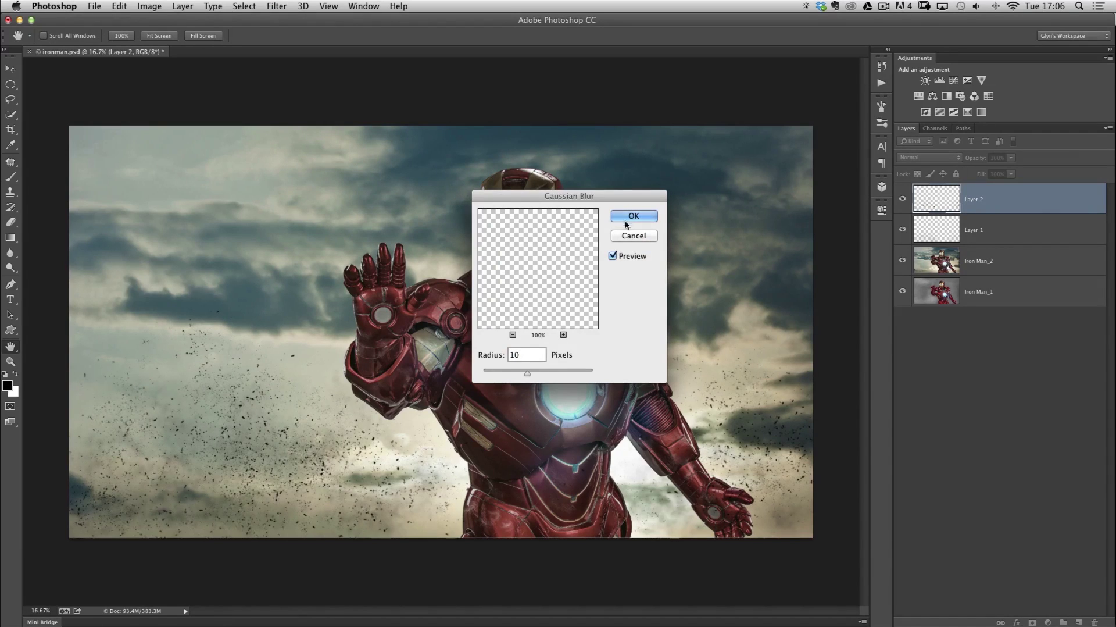
{"action": "left_click", "coordinate": [626, 225]}
{"action": "key", "text": "b"}
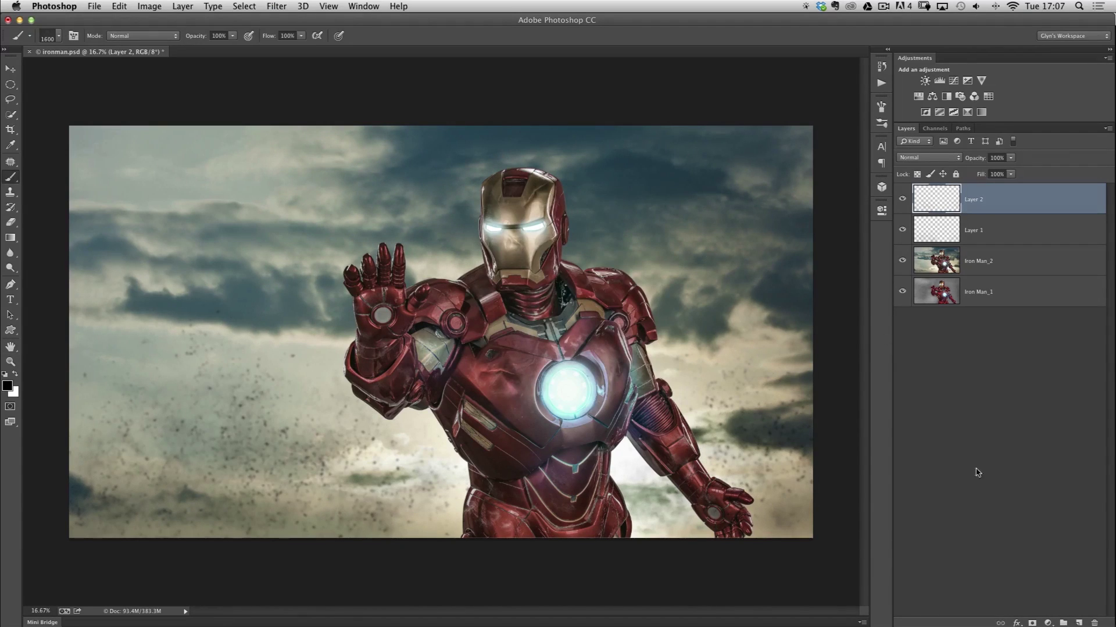
Add another layer and paint dust at 2200 px over the lower-left sky and the area beside the lowered arm
{"action": "left_click", "coordinate": [1080, 622]}
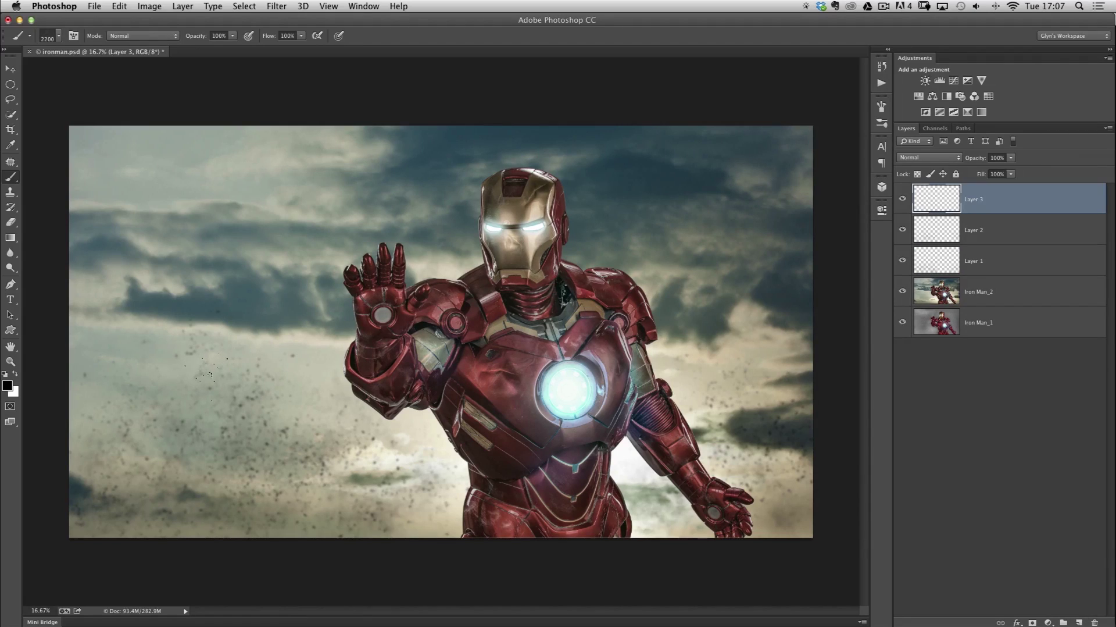
{"action": "mouse_move", "coordinate": [177, 381]}
{"action": "left_mouse_down"}
{"action": "mouse_move", "coordinate": [163, 430]}
{"action": "mouse_move", "coordinate": [144, 419]}
{"action": "mouse_move", "coordinate": [140, 396]}
{"action": "left_mouse_up"}
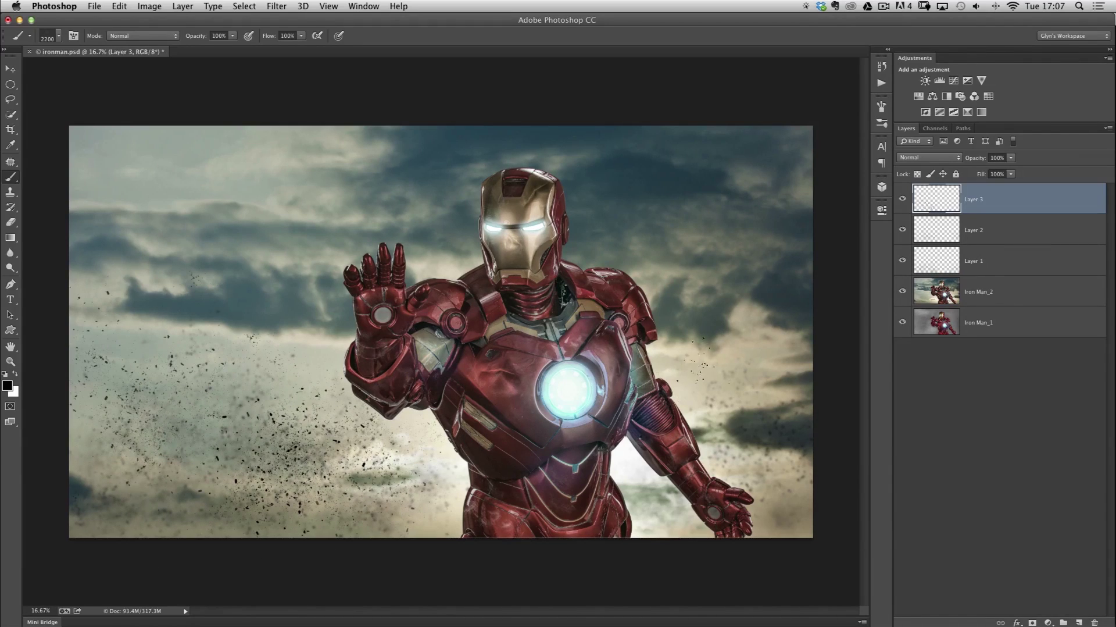
{"action": "mouse_move", "coordinate": [733, 407]}
{"action": "left_mouse_down"}
{"action": "mouse_move", "coordinate": [776, 462]}
{"action": "mouse_move", "coordinate": [683, 491]}
{"action": "mouse_move", "coordinate": [669, 472]}
{"action": "left_mouse_up"}
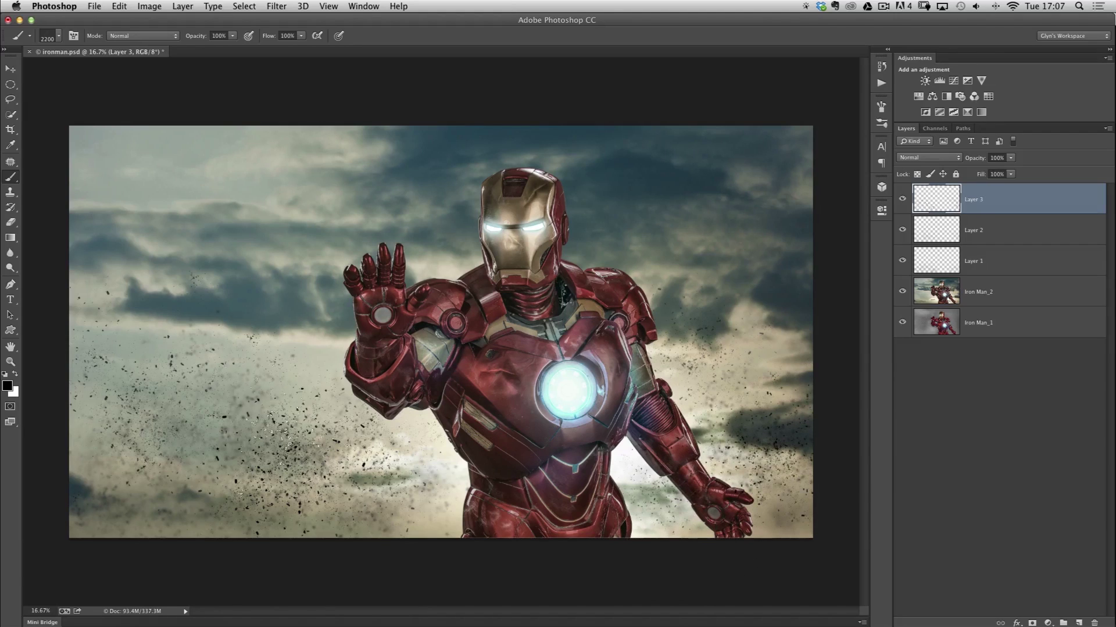
Apply a Gaussian Blur with a radius of 5 pixels to the dust on Layer 3
{"action": "left_click", "coordinate": [277, 6]}
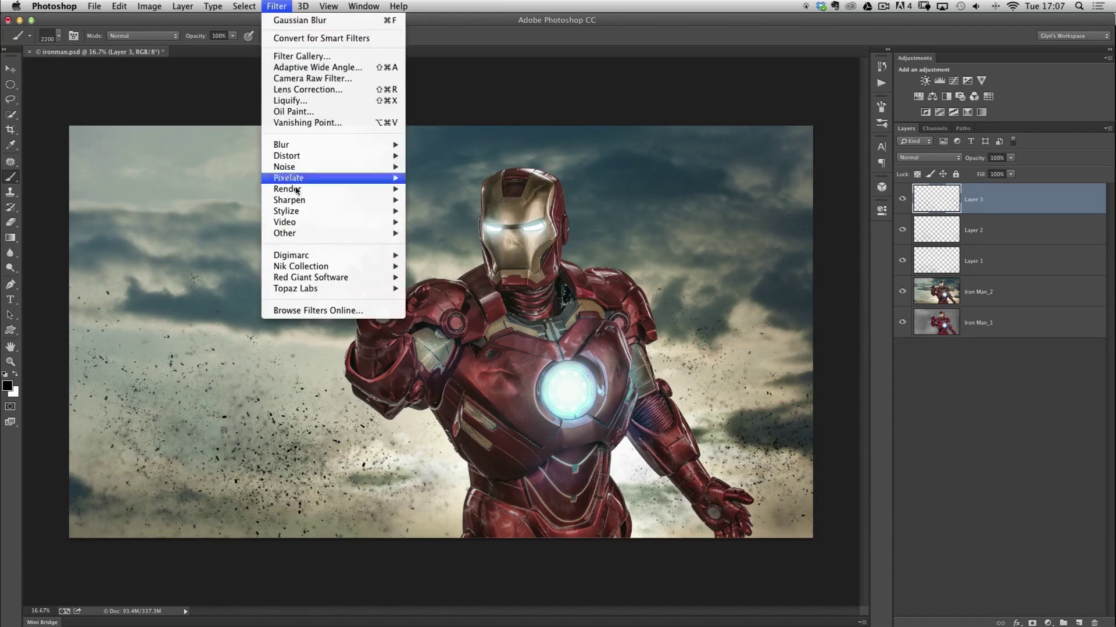
{"action": "mouse_move", "coordinate": [302, 144]}
{"action": "left_click", "coordinate": [450, 230]}
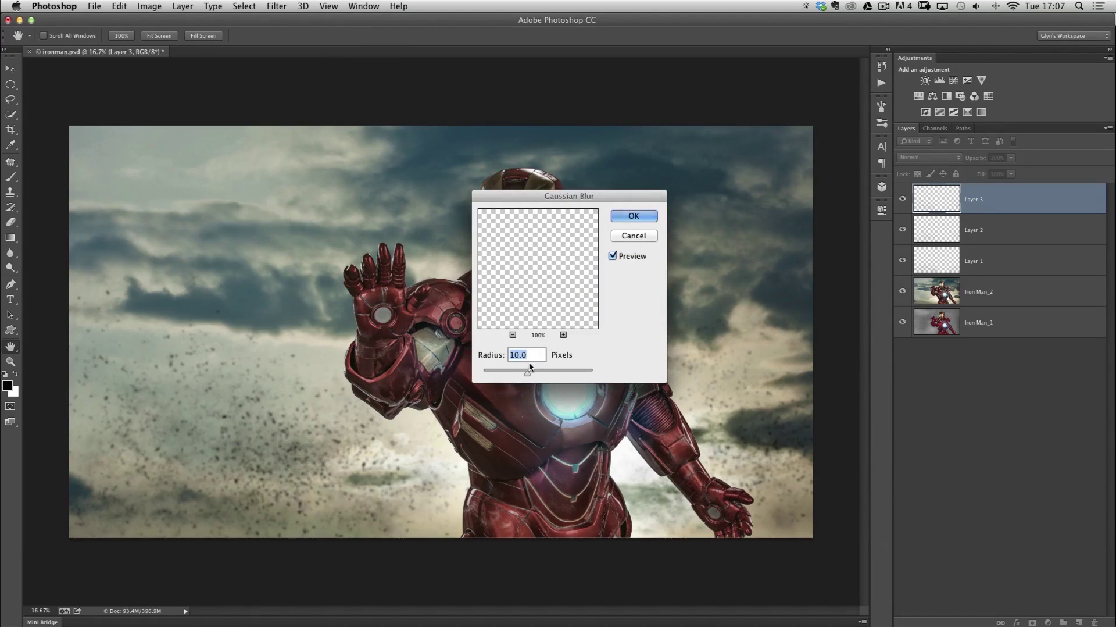
{"action": "type", "text": "5"}
{"action": "left_click", "coordinate": [628, 217]}
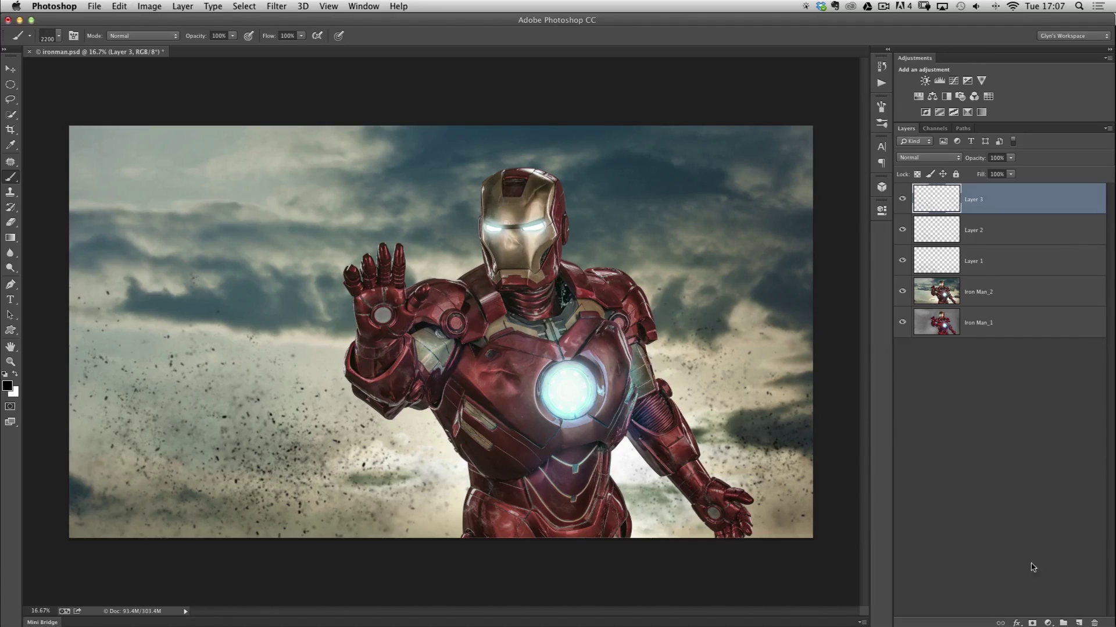
Add a fourth effects layer and paint dense black debris in the lower-left sky with the brush at 2500 px
{"action": "left_click", "coordinate": [1079, 622]}
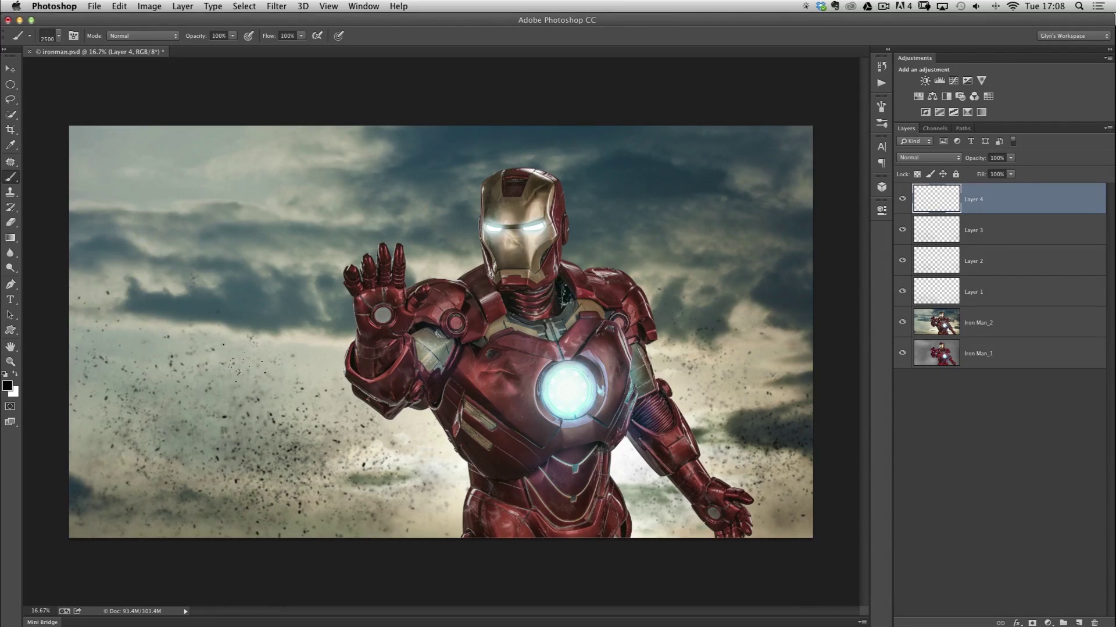
{"action": "left_click_drag", "start_coordinate": [206, 393], "coordinate": [186, 396]}
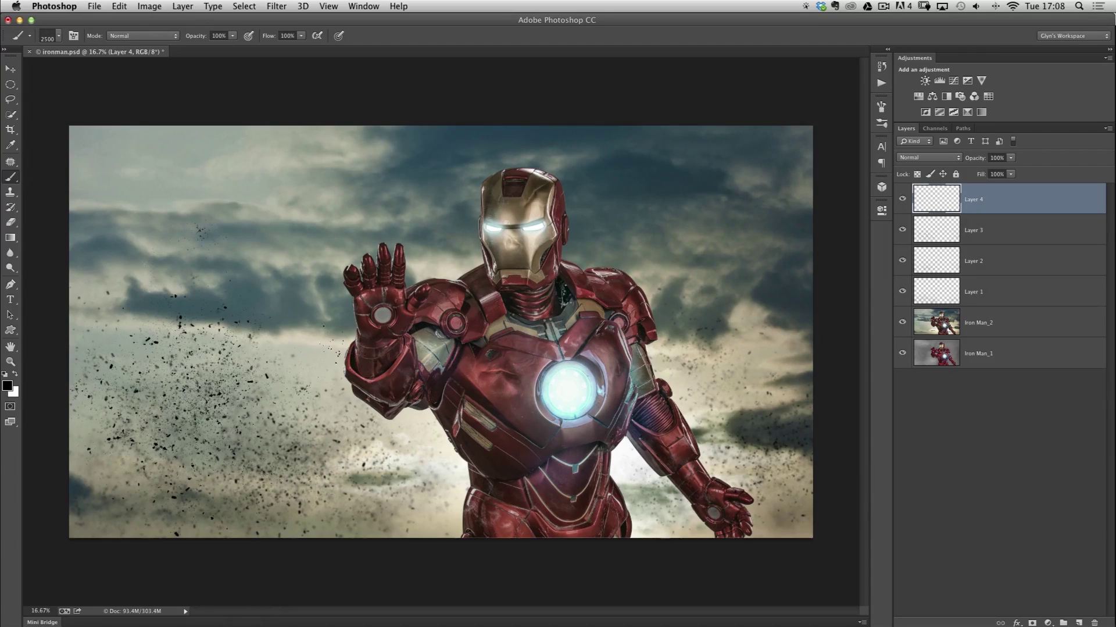
Enlarge the debris on Layer 4 proportionally about its centre to well over 200%
{"action": "left_click", "coordinate": [342, 346], "text": "alt+super"}
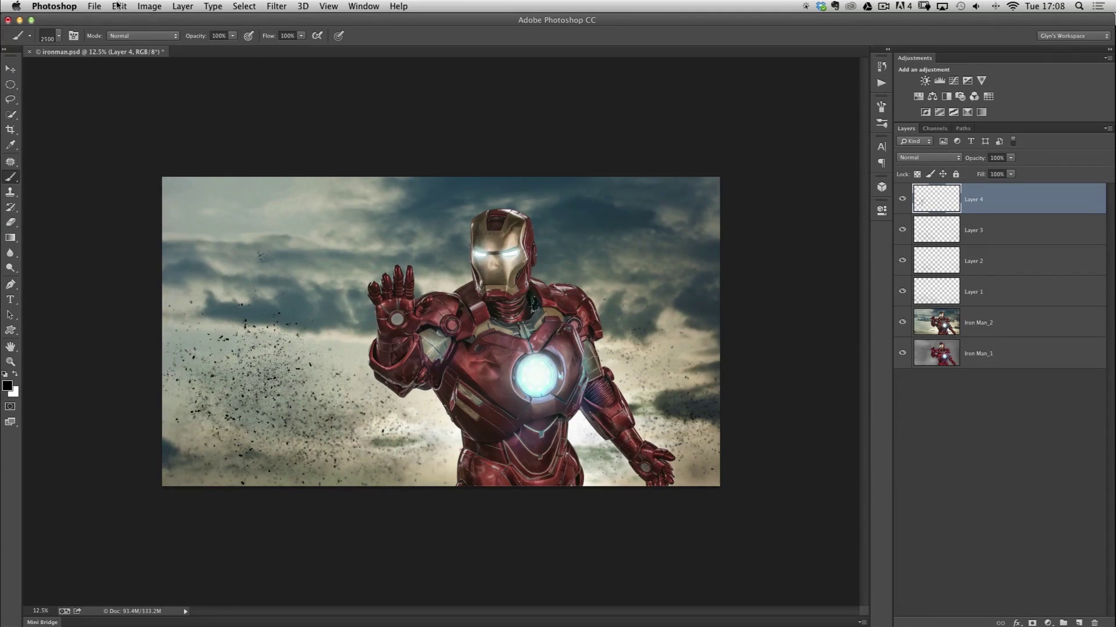
{"action": "left_click", "coordinate": [120, 7]}
{"action": "left_click", "coordinate": [167, 232]}
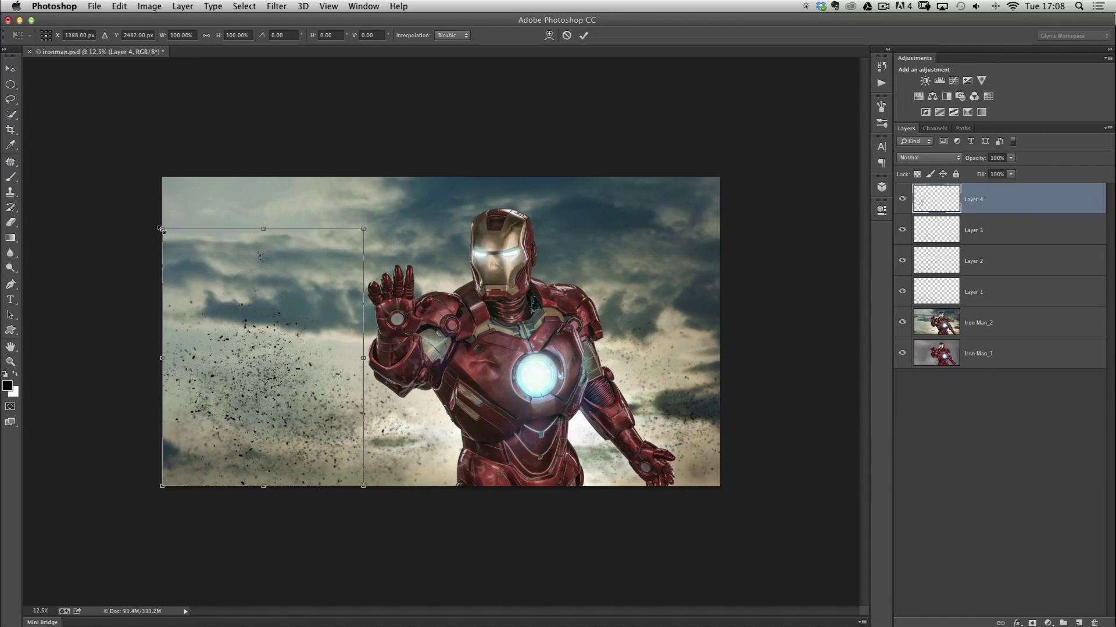
{"action": "left_click_drag", "start_coordinate": [158, 226], "coordinate": [31, 62]}
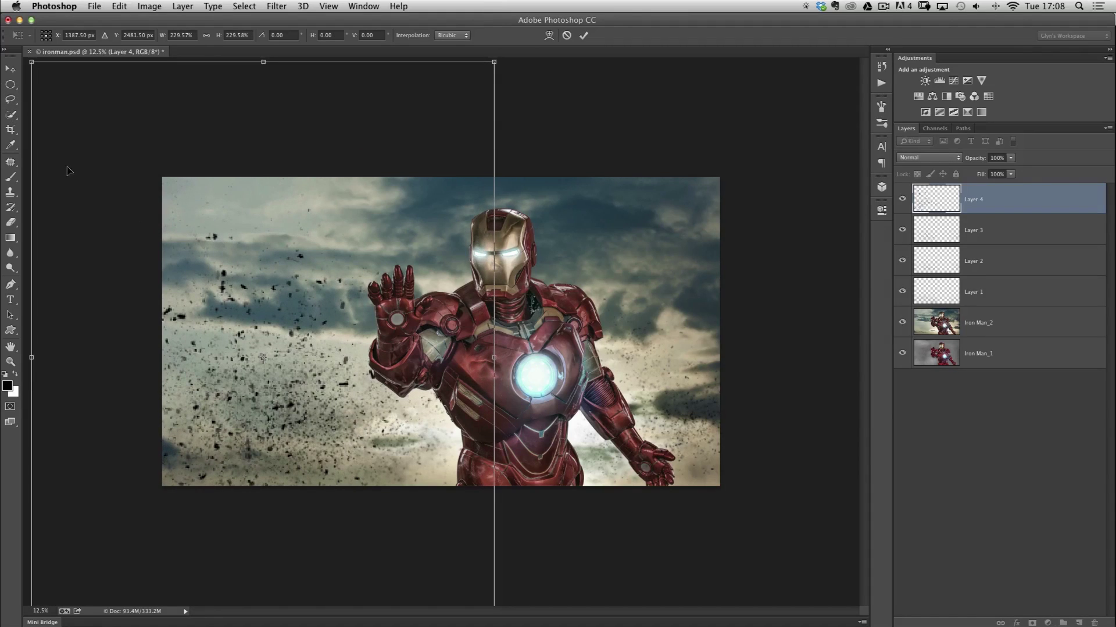
{"action": "left_click", "coordinate": [288, 342], "text": "alt+super"}
{"action": "left_click_drag", "start_coordinate": [166, 150], "coordinate": [139, 130]}
{"action": "key", "text": "b"}
{"action": "key", "text": "Return"}
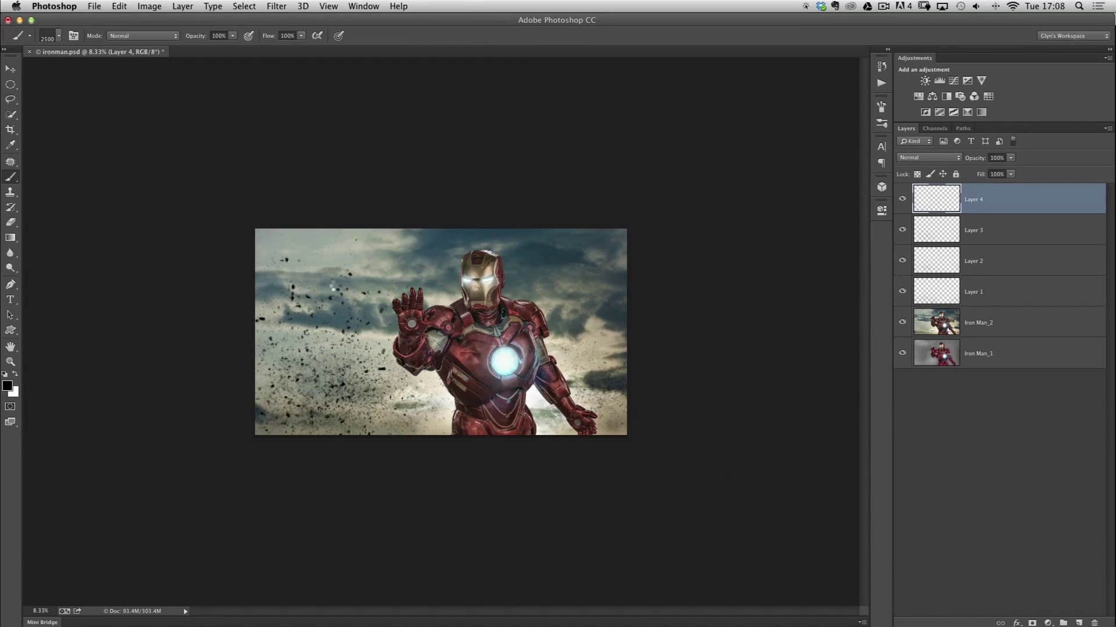
Move the enlarged Layer 4 debris down and to the right, closer to the raised arm
{"action": "key", "text": "super+equal"}
{"action": "key", "text": "v"}
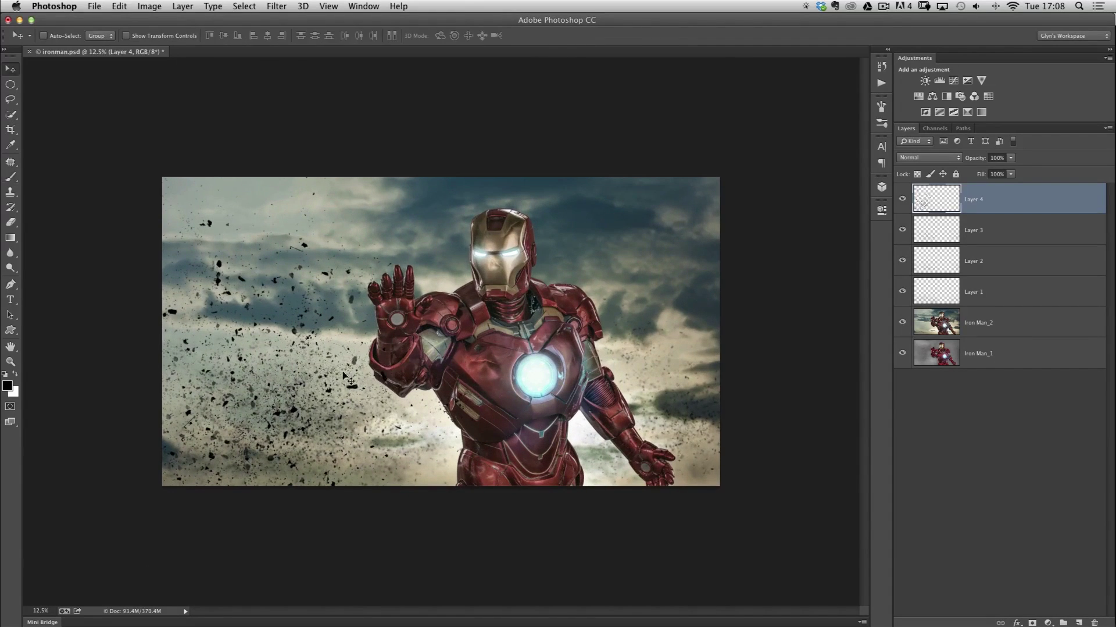
{"action": "mouse_move", "coordinate": [285, 356]}
{"action": "left_mouse_down"}
{"action": "mouse_move", "coordinate": [416, 368]}
{"action": "mouse_move", "coordinate": [323, 423]}
{"action": "mouse_move", "coordinate": [320, 388]}
{"action": "mouse_move", "coordinate": [302, 409]}
{"action": "mouse_move", "coordinate": [311, 398]}
{"action": "left_mouse_up"}
Set the Eraser to 900 px and erase excess debris along the lower-left edge of the image on Layer 4
{"action": "key", "text": "e"}
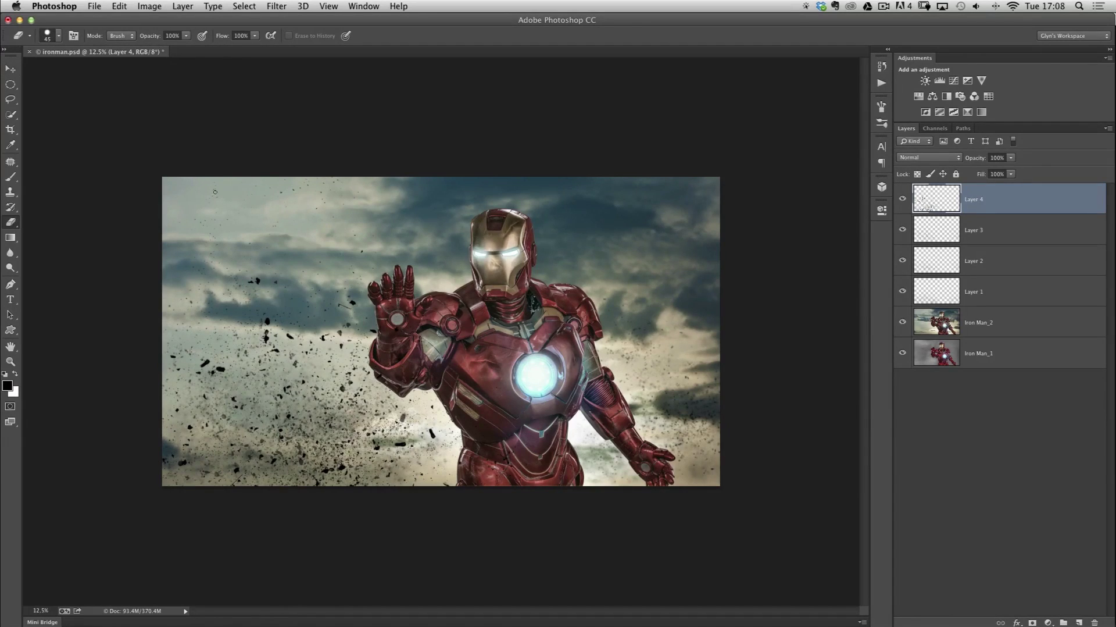
{"action": "key", "text": "bracketright"}
{"action": "key", "text": "bracketright"}
{"action": "key", "text": "bracketright"}
{"action": "key", "text": "bracketright"}
{"action": "key", "text": "bracketright"}
{"action": "key", "text": "bracketright"}
{"action": "key", "text": "bracketright"}
{"action": "key", "text": "bracketright"}
{"action": "key", "text": "bracketright"}
{"action": "key", "text": "bracketright"}
{"action": "key", "text": "bracketright"}
{"action": "key", "text": "bracketright"}
{"action": "key", "text": "bracketright"}
{"action": "key", "text": "bracketright"}
{"action": "key", "text": "bracketright"}
{"action": "mouse_move", "coordinate": [281, 491]}
{"action": "left_mouse_down"}
{"action": "mouse_move", "coordinate": [436, 478]}
{"action": "mouse_move", "coordinate": [281, 444]}
{"action": "mouse_move", "coordinate": [313, 415]}
{"action": "mouse_move", "coordinate": [266, 479]}
{"action": "mouse_move", "coordinate": [213, 501]}
{"action": "mouse_move", "coordinate": [347, 299]}
{"action": "mouse_move", "coordinate": [205, 386]}
{"action": "mouse_move", "coordinate": [204, 486]}
{"action": "mouse_move", "coordinate": [225, 518]}
{"action": "left_mouse_up"}
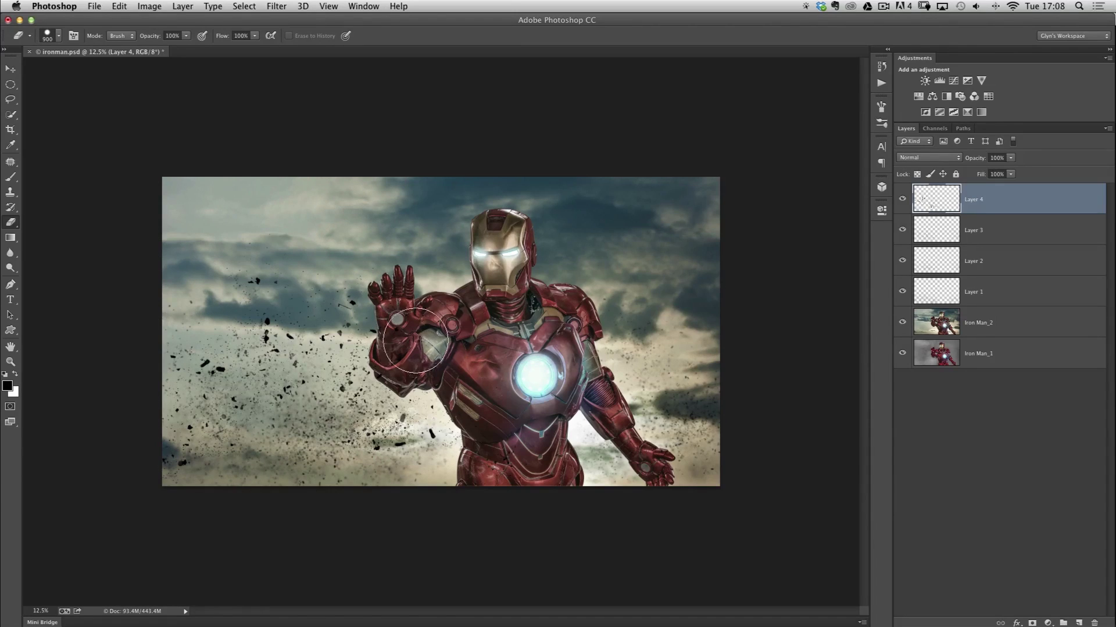
Shift the Layer 4 debris downward and erase stray particles along the upper-left sky
{"action": "key", "text": "v"}
{"action": "mouse_move", "coordinate": [278, 370]}
{"action": "left_mouse_down"}
{"action": "mouse_move", "coordinate": [288, 390]}
{"action": "mouse_move", "coordinate": [276, 406]}
{"action": "left_mouse_up"}
{"action": "key", "text": "e"}
{"action": "left_click_drag", "start_coordinate": [294, 194], "coordinate": [319, 182]}
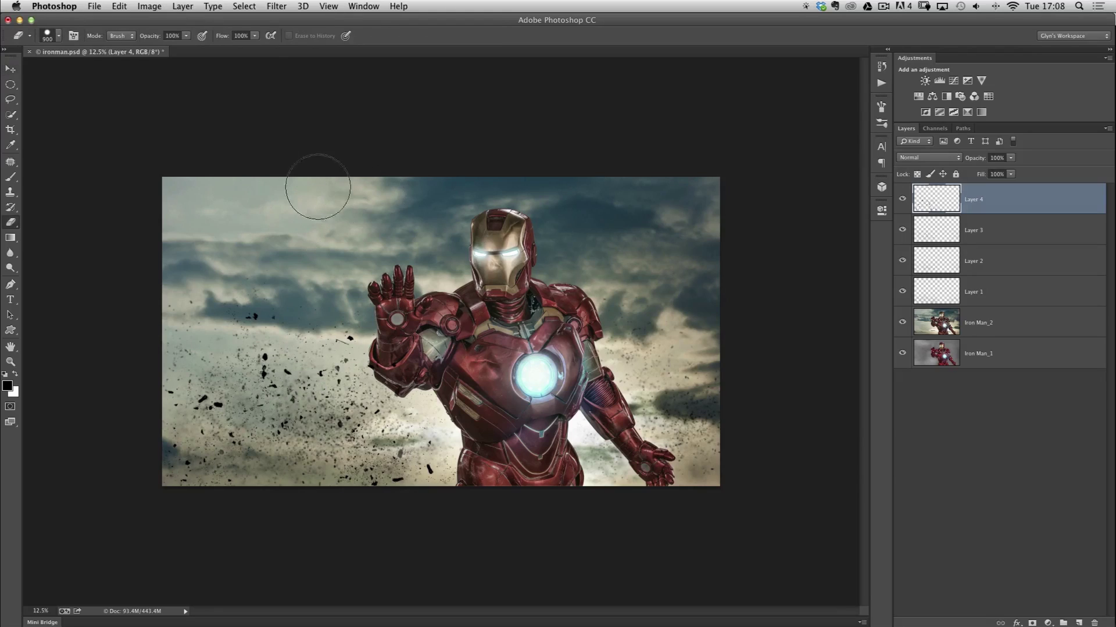
Move the Layer 4 debris up and right toward the hand, and scale it up proportionally a little more
{"action": "key", "text": "v"}
{"action": "mouse_move", "coordinate": [298, 416]}
{"action": "left_mouse_down"}
{"action": "mouse_move", "coordinate": [315, 389]}
{"action": "mouse_move", "coordinate": [332, 387]}
{"action": "left_mouse_up"}
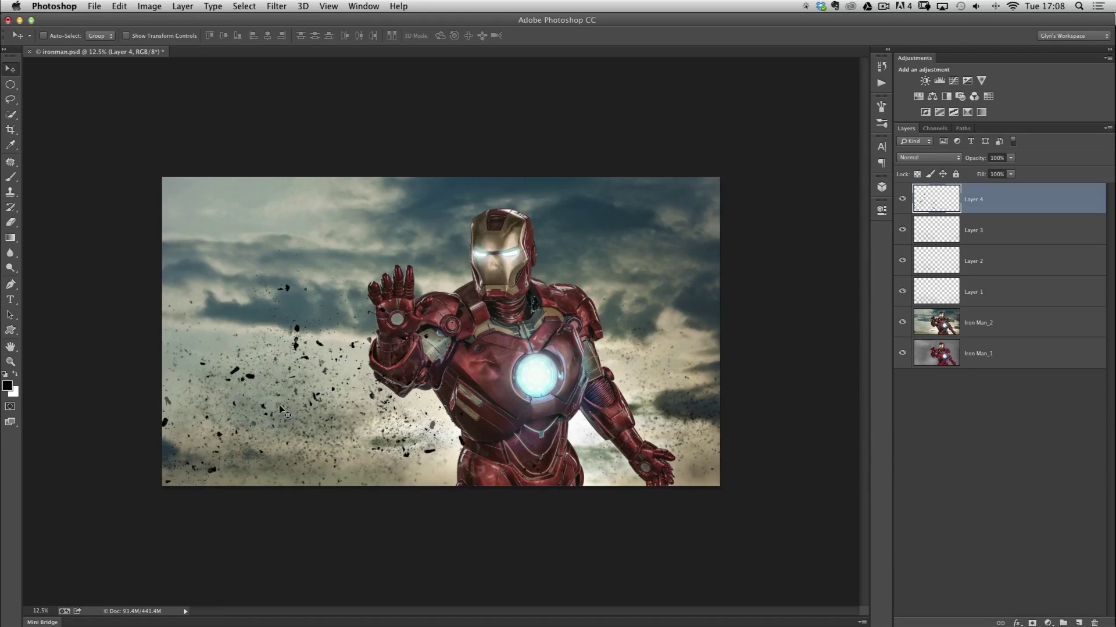
{"action": "key", "text": "ctrl+t"}
{"action": "key", "text": "ctrl+minus"}
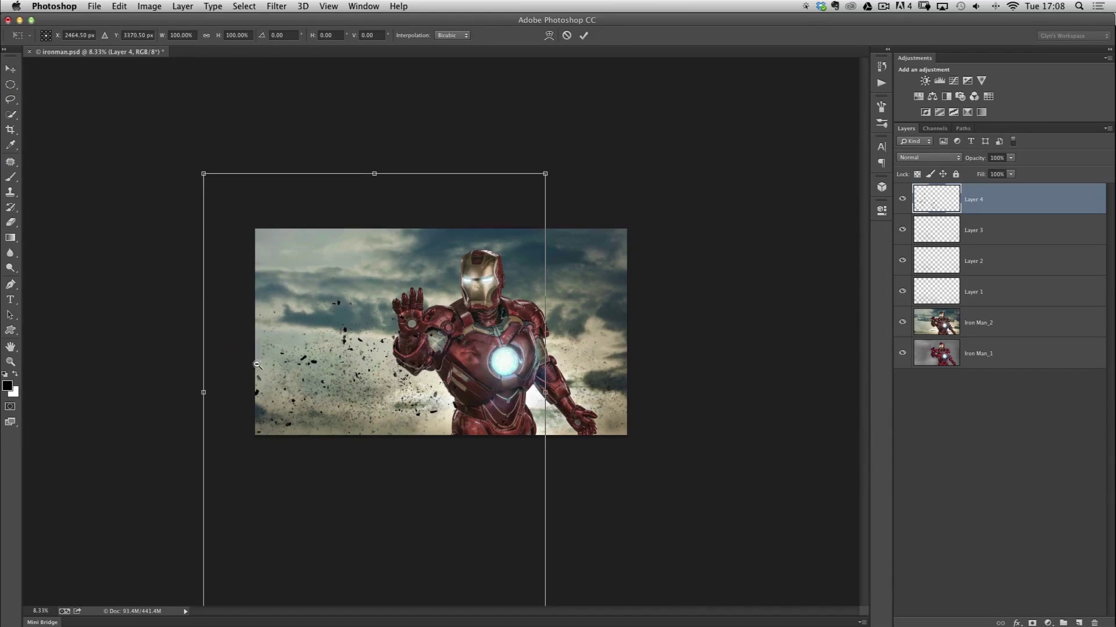
{"action": "left_click_drag", "start_coordinate": [203, 173], "coordinate": [147, 130]}
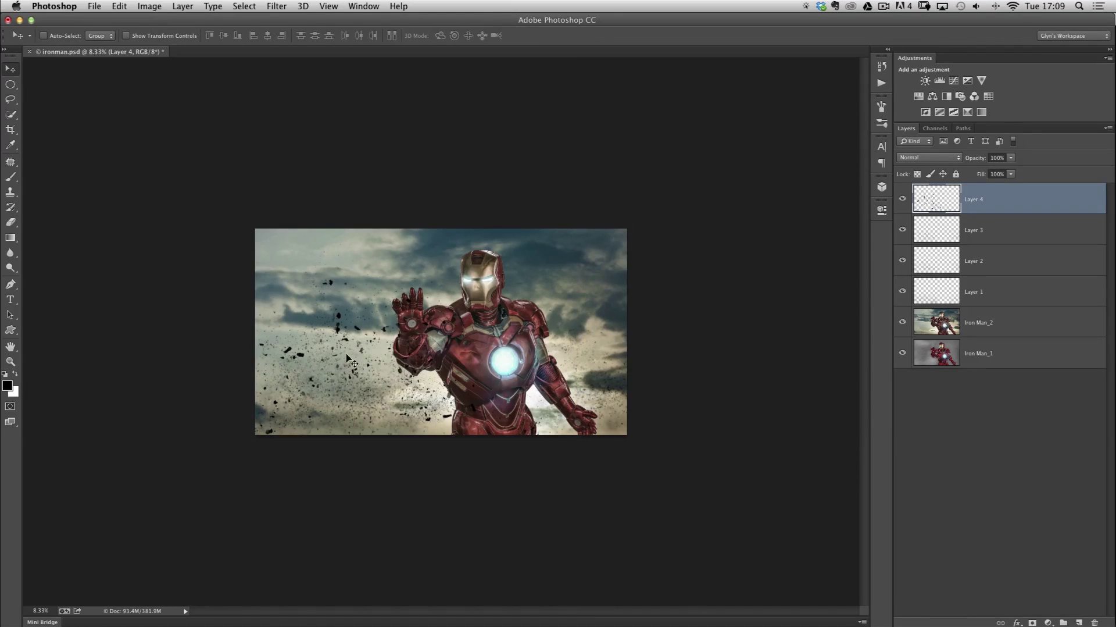
{"action": "left_click_drag", "start_coordinate": [348, 354], "coordinate": [345, 343]}
Apply a Gaussian Blur with a radius of 20 pixels to the large debris on Layer 4
{"action": "left_click", "coordinate": [405, 380], "text": "alt"}
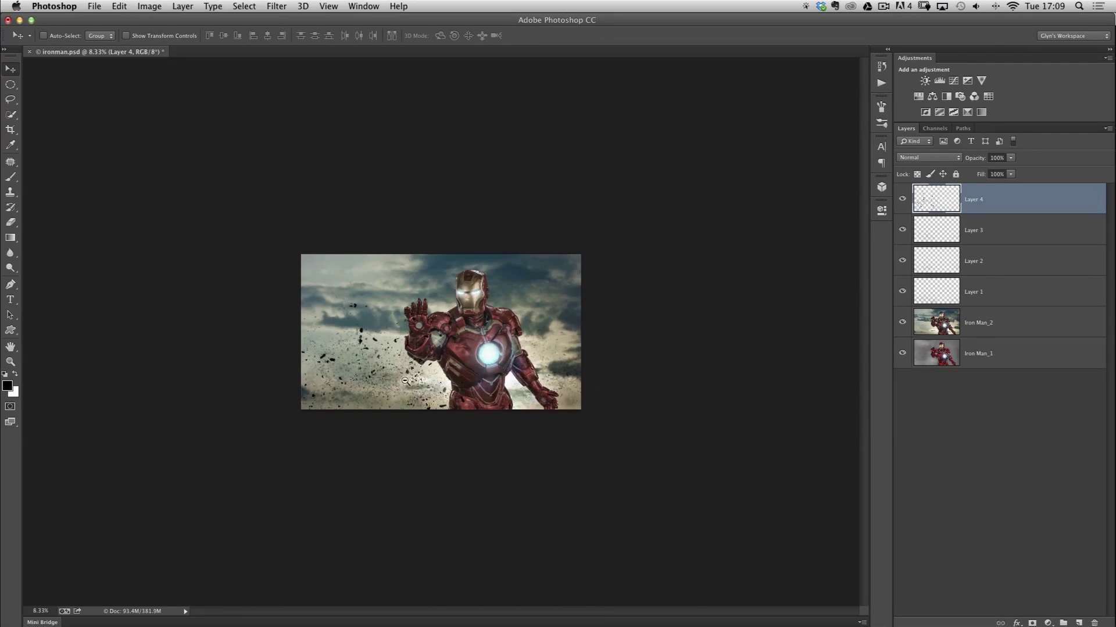
{"action": "left_click", "coordinate": [405, 380], "text": "super"}
{"action": "left_click", "coordinate": [406, 380], "text": "super"}
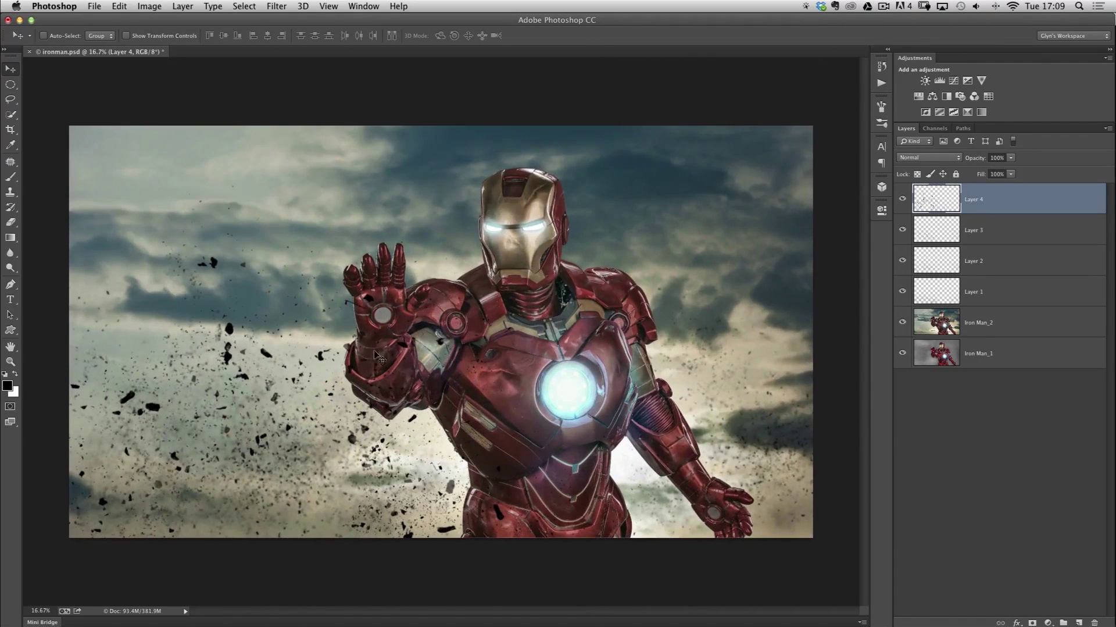
{"action": "left_click", "coordinate": [276, 6]}
{"action": "mouse_move", "coordinate": [300, 147]}
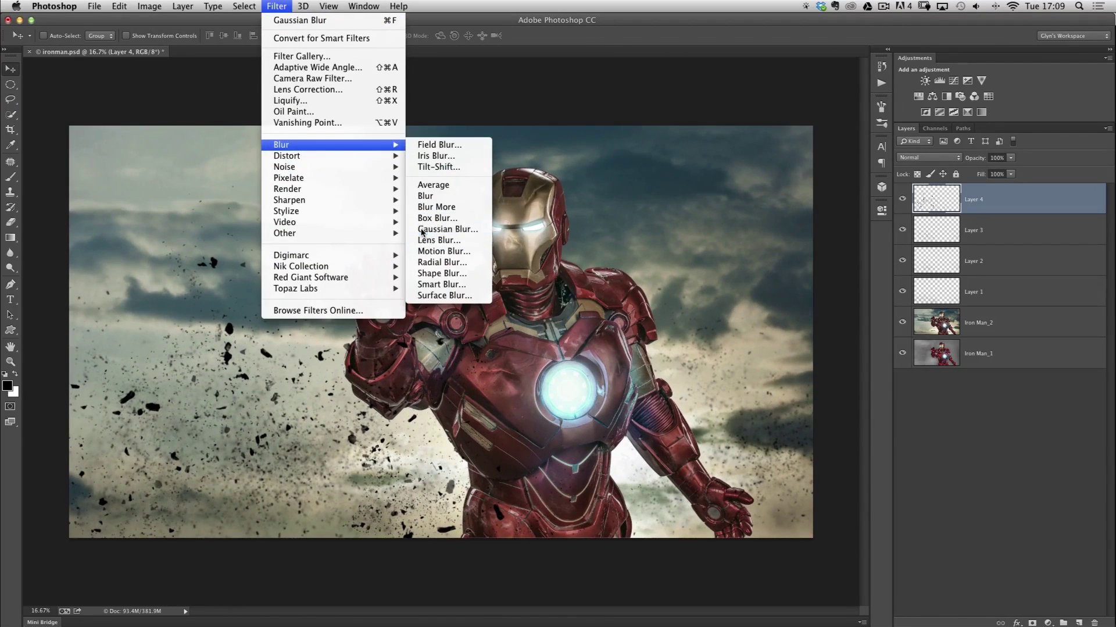
{"action": "left_click", "coordinate": [422, 232]}
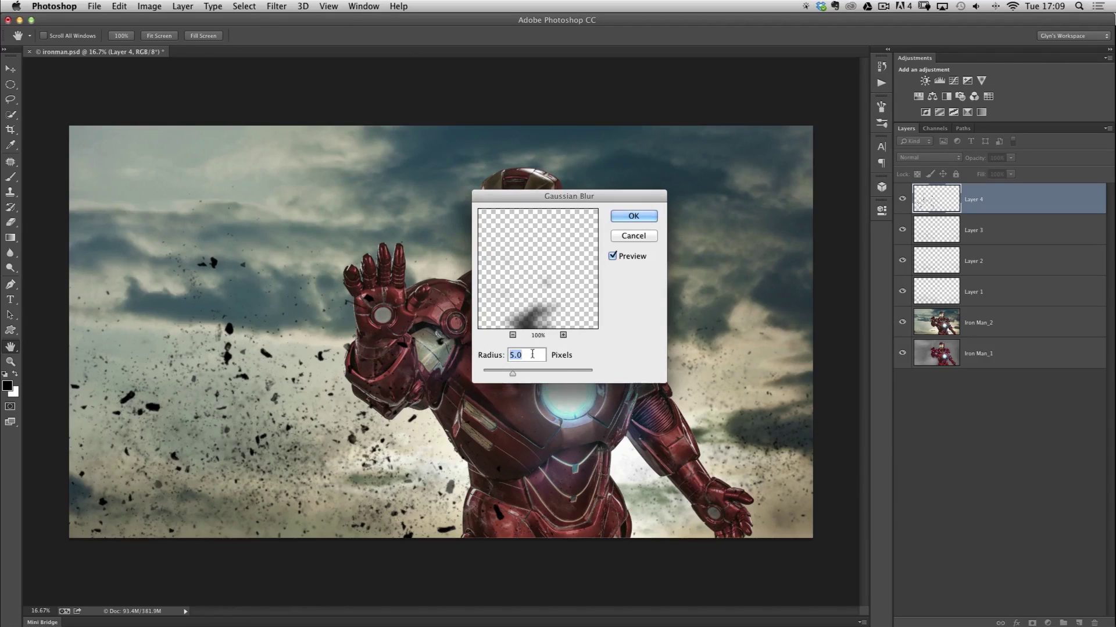
{"action": "left_click_drag", "start_coordinate": [513, 373], "coordinate": [529, 370]}
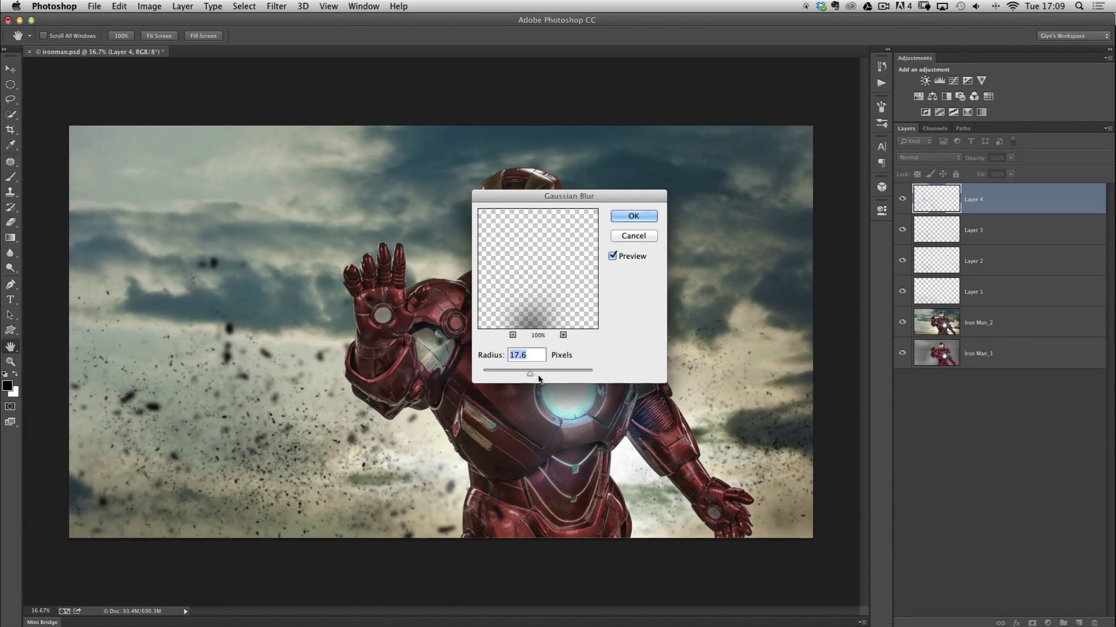
{"action": "type", "text": "20"}
{"action": "left_click", "coordinate": [623, 214]}
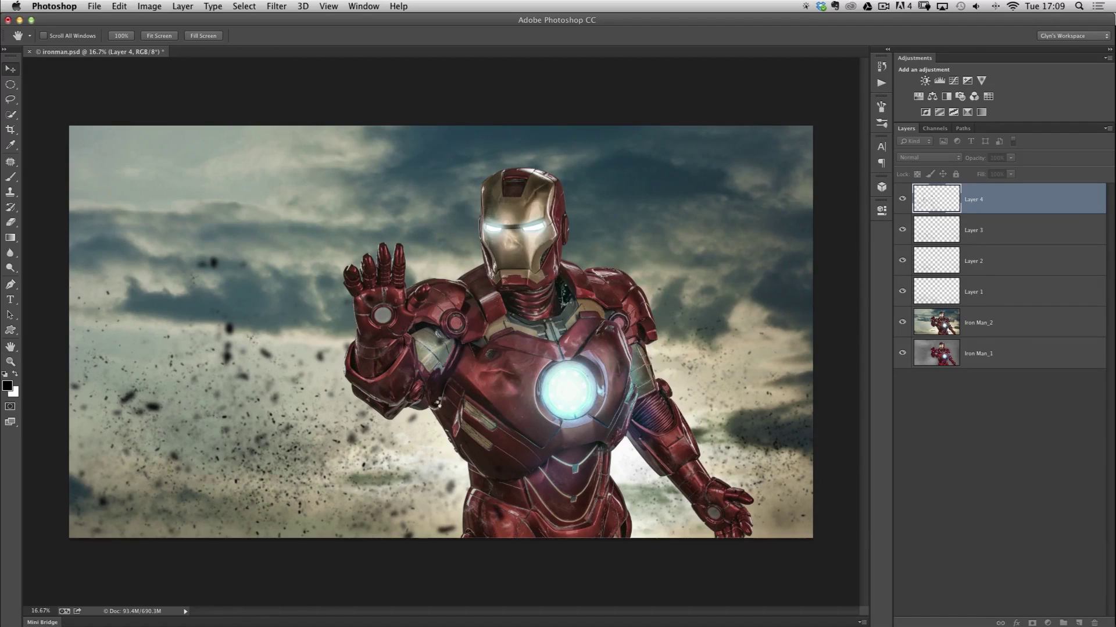
Move the blurred Layer 4 debris slightly up and to the right in the sky beside the raised hand
{"action": "key", "text": "v"}
{"action": "left_click_drag", "start_coordinate": [279, 402], "coordinate": [291, 379]}
{"action": "key", "text": "e"}
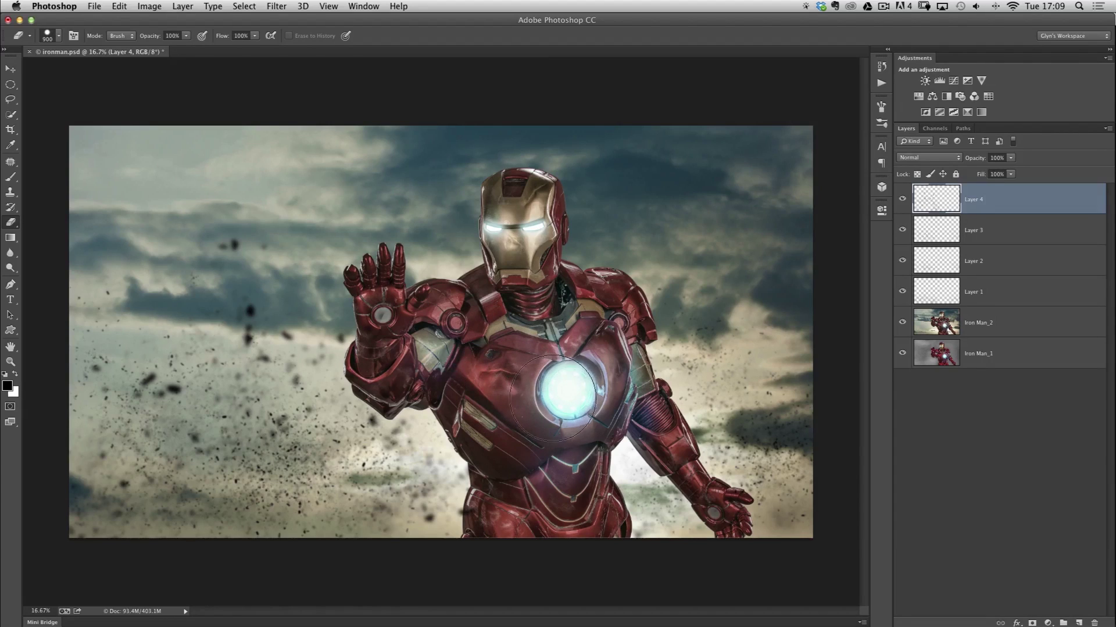
{"action": "key", "text": "v"}
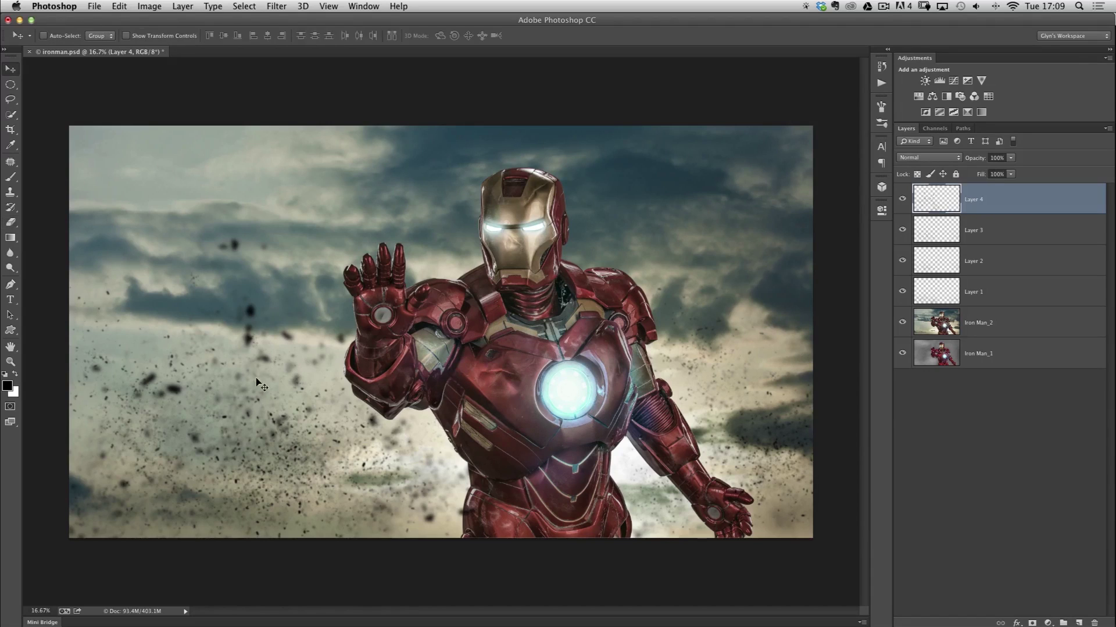
Shift the Layer 4 debris slightly up and left, and place a duplicate of it across the figure's right side
{"action": "left_click_drag", "start_coordinate": [256, 382], "coordinate": [231, 372]}
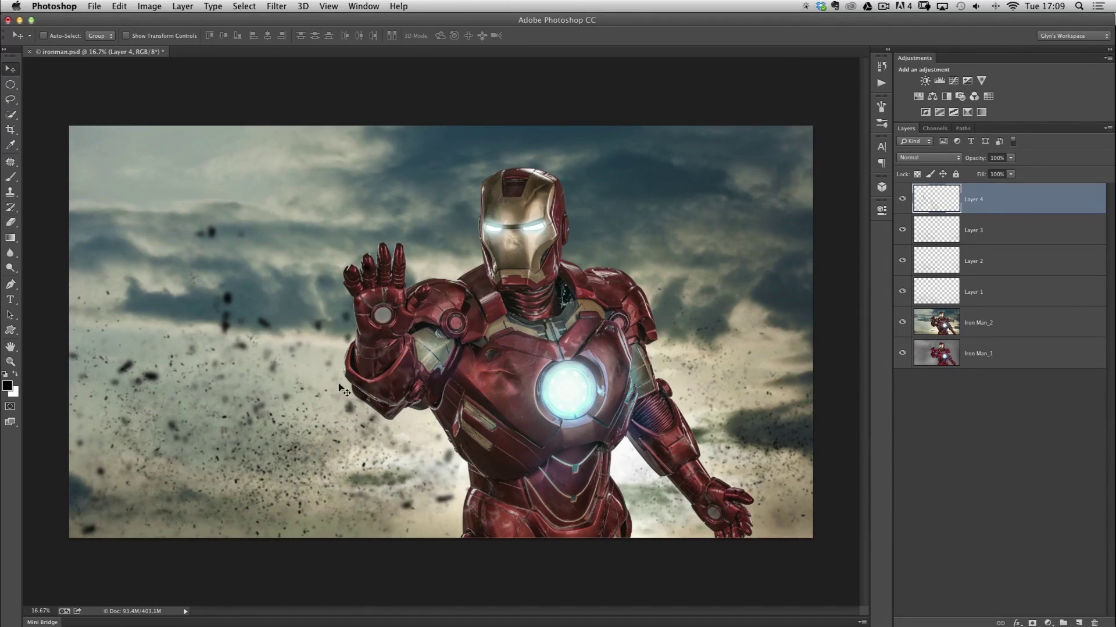
{"action": "key", "text": "super+j"}
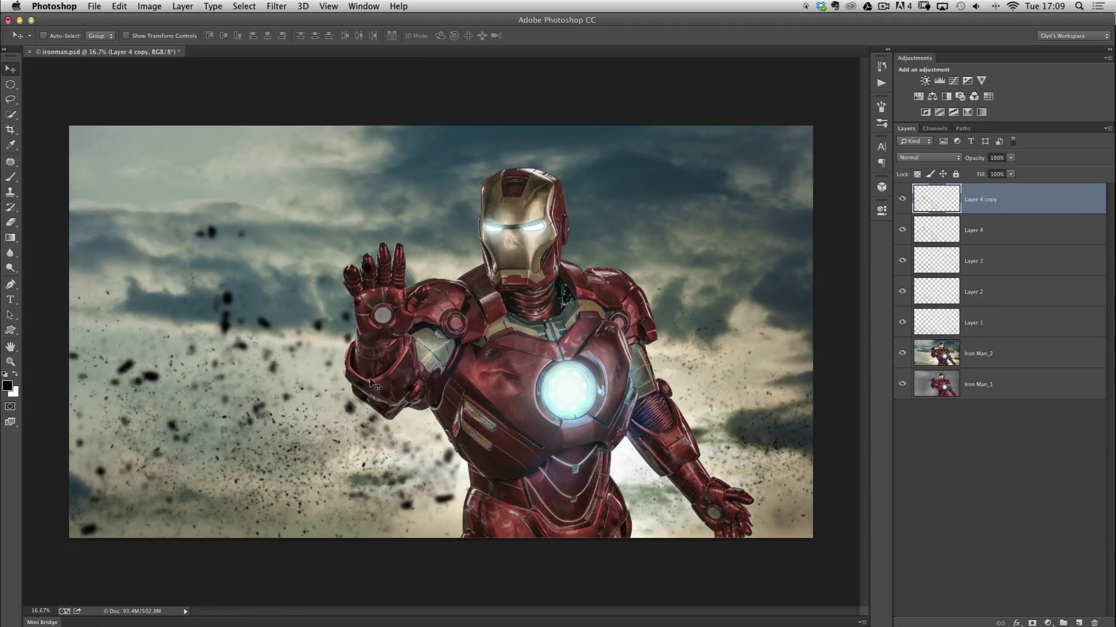
{"action": "left_click_drag", "start_coordinate": [235, 354], "coordinate": [663, 313]}
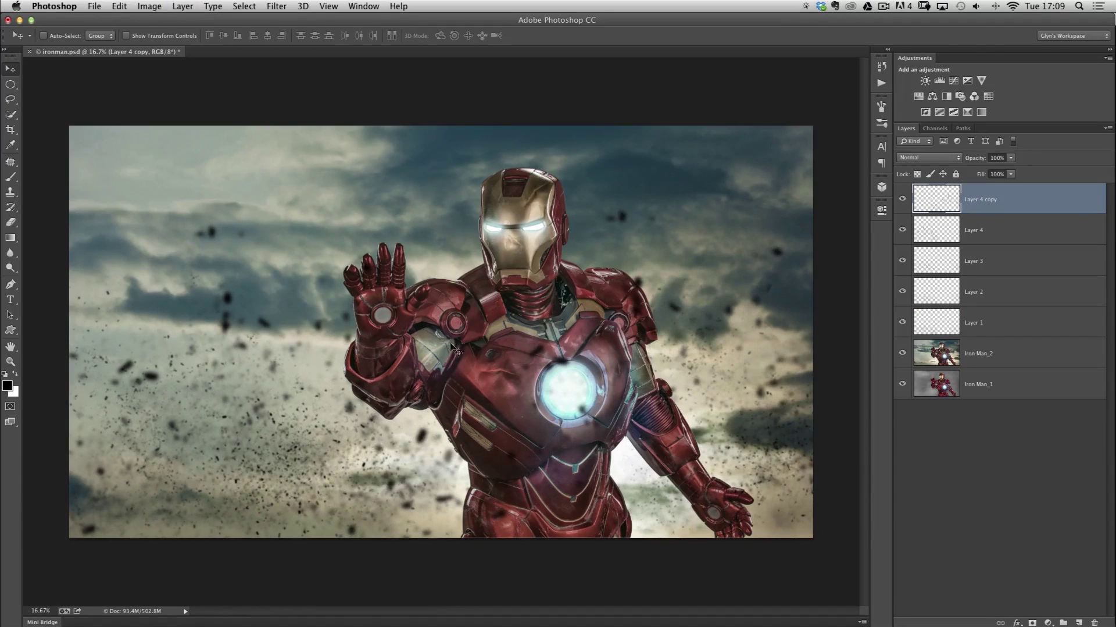
Flip the Layer 4 copy debris horizontally and move it down and slightly right beside the lowered arm
{"action": "key", "text": "super+t"}
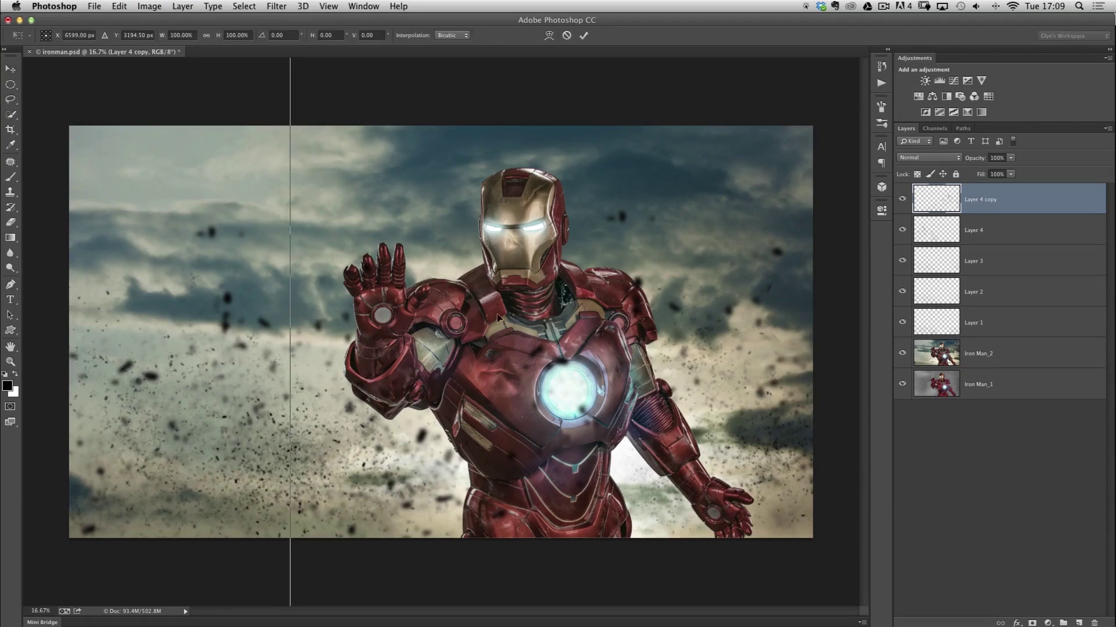
{"action": "right_click", "coordinate": [528, 312]}
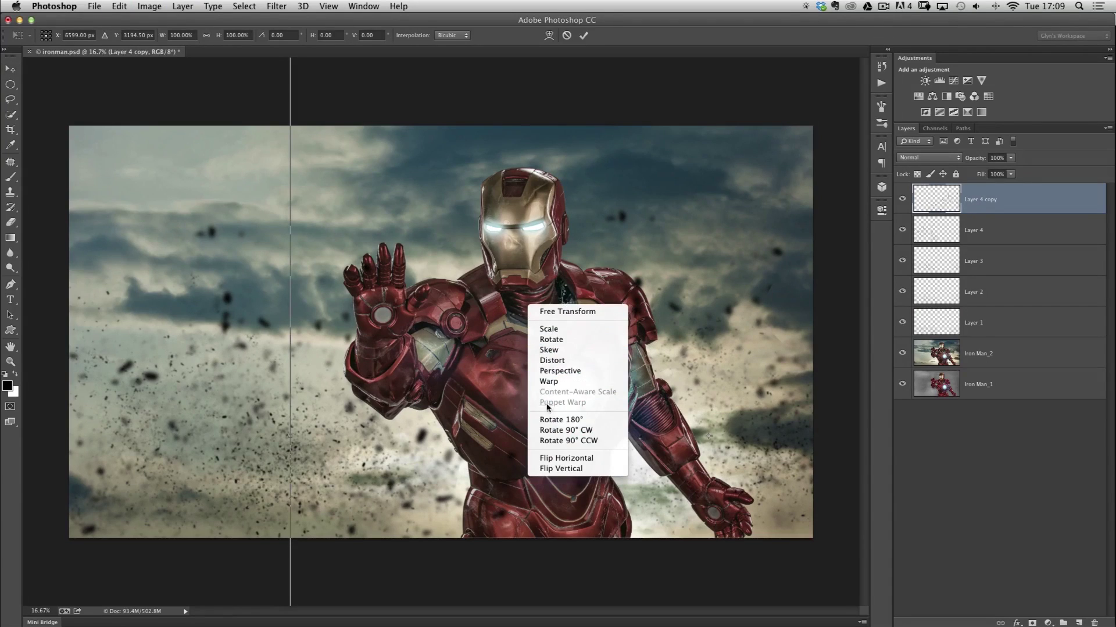
{"action": "left_click", "coordinate": [559, 458]}
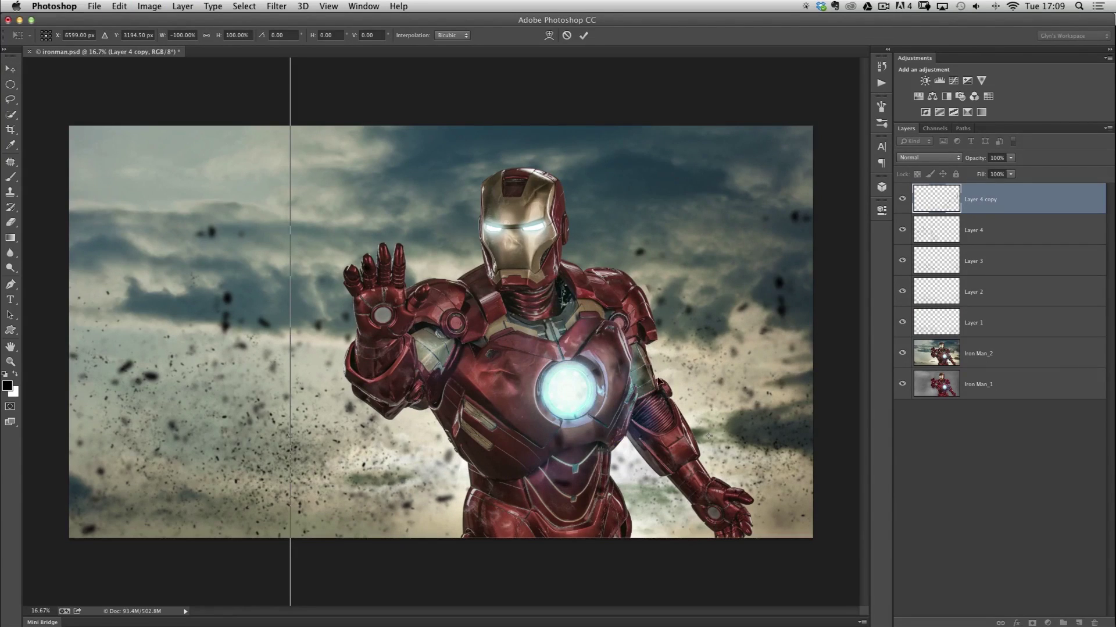
{"action": "key", "text": "Return"}
{"action": "left_click_drag", "start_coordinate": [706, 323], "coordinate": [693, 414]}
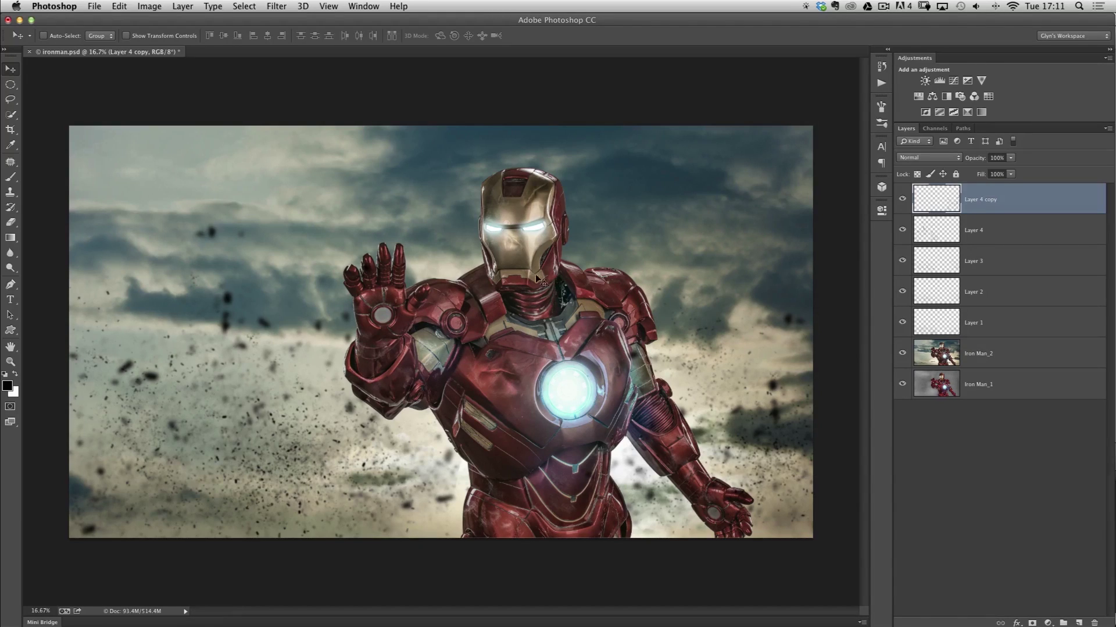
Erase the large dark debris clumps in the sky beside the raised hand on Layer 4 with a 400 px Eraser
{"action": "key", "text": "e"}
{"action": "key", "text": "bracketleft"}
{"action": "key", "text": "bracketleft"}
{"action": "key", "text": "bracketleft"}
{"action": "key", "text": "bracketleft"}
{"action": "key", "text": "bracketleft"}
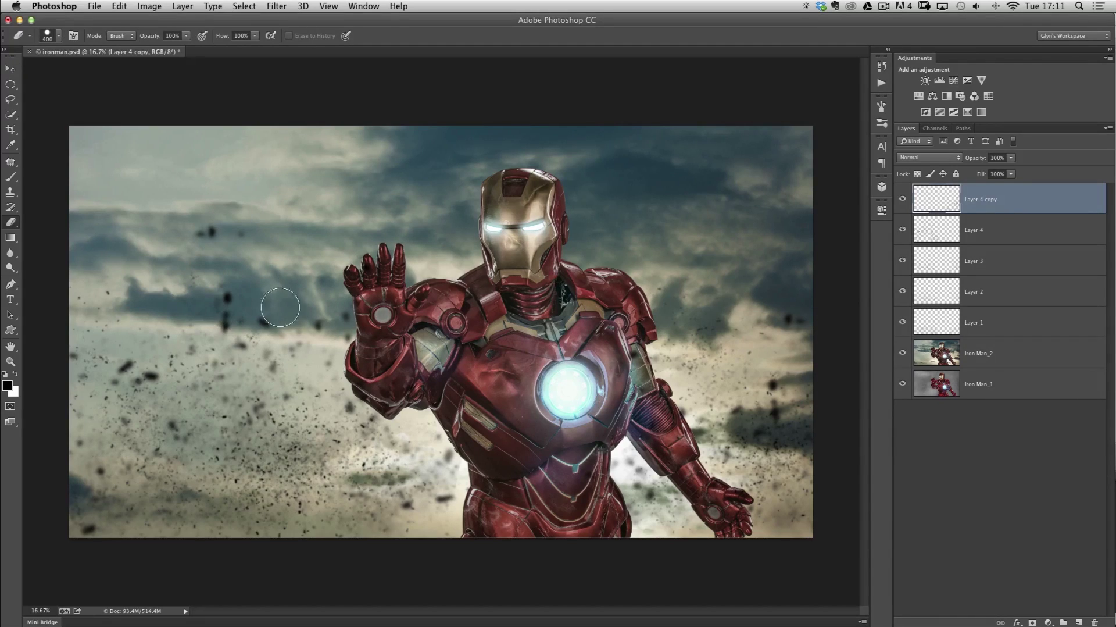
{"action": "left_click", "coordinate": [936, 231]}
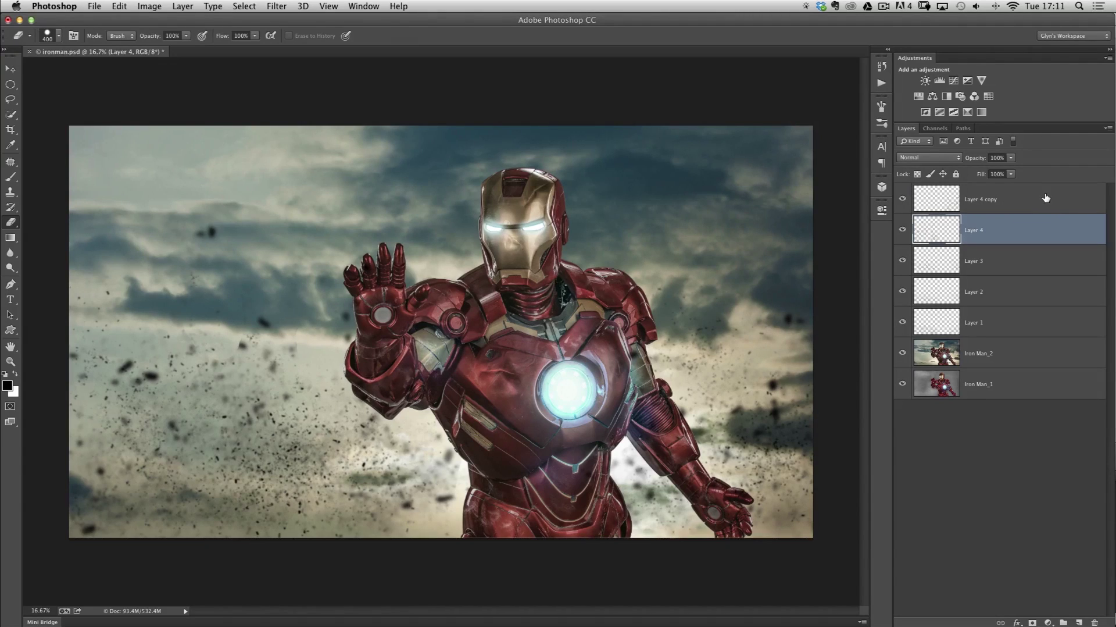
Merge Layer 4 and Layer 4 copy into one layer and toggle its visibility to compare the debris
{"action": "left_click", "coordinate": [1046, 197], "text": "shift"}
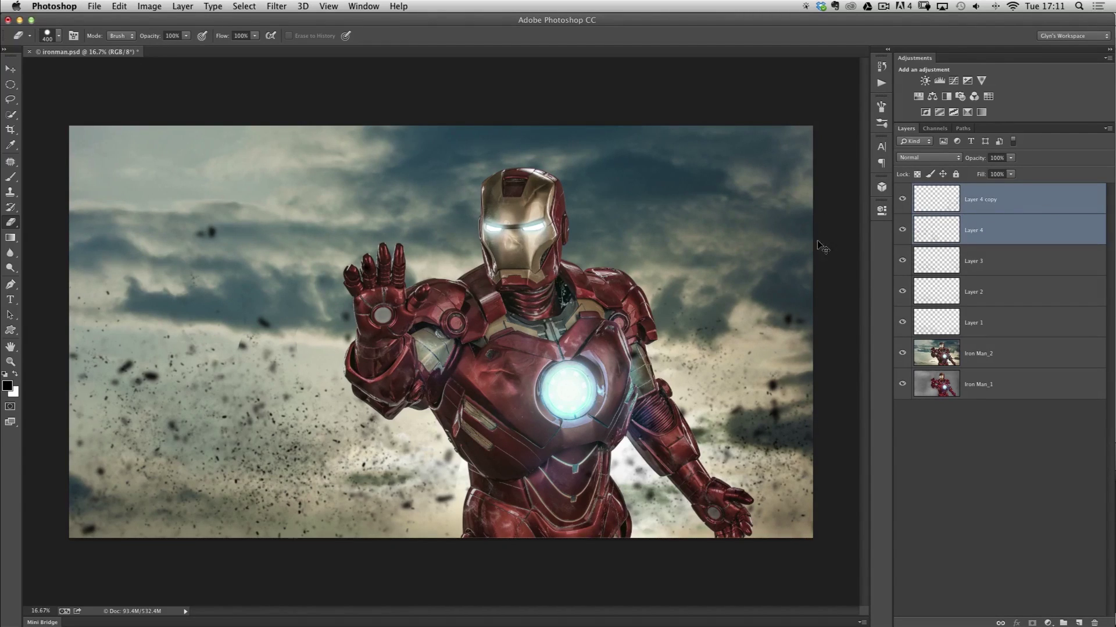
{"action": "key", "text": "super+e"}
{"action": "key", "text": "v"}
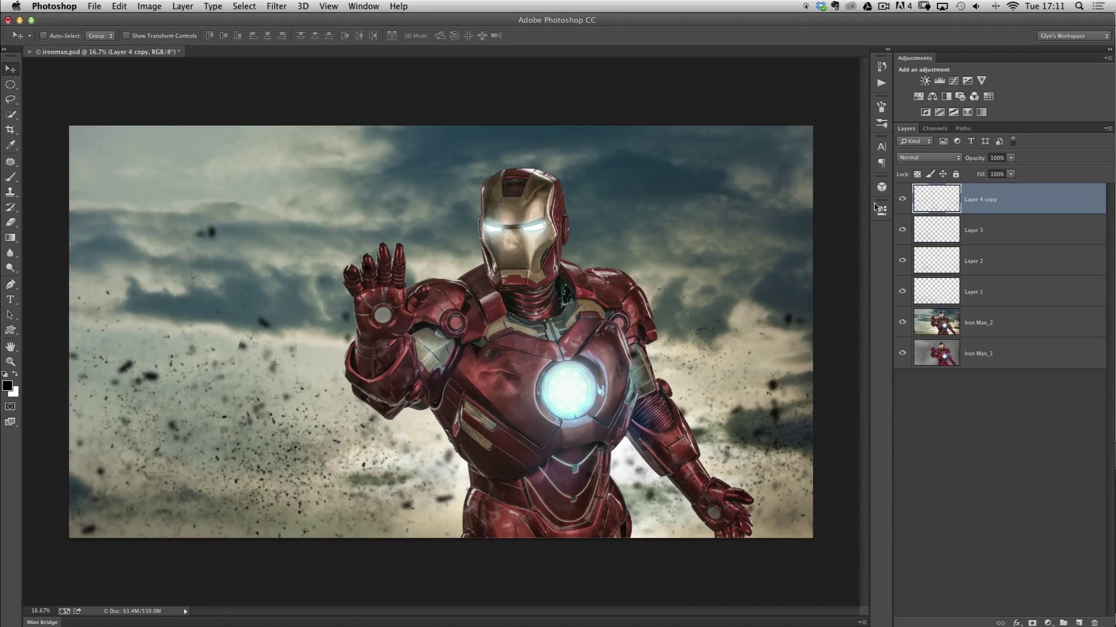
{"action": "left_click", "coordinate": [904, 199]}
{"action": "left_click", "coordinate": [904, 199]}
{"action": "left_click", "coordinate": [904, 200]}
{"action": "left_click", "coordinate": [904, 200]}
Erase stray merged debris beside the waist, along the lower-left edge and near the raised hand, and shift the layer slightly left and up
{"action": "key", "text": "e"}
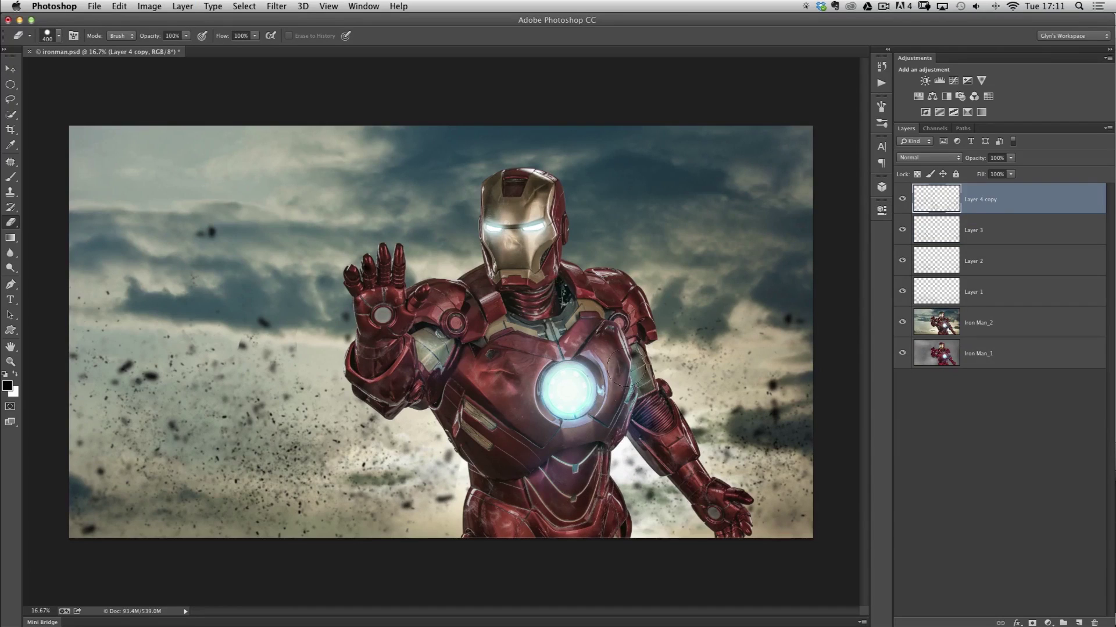
{"action": "left_click_drag", "start_coordinate": [608, 437], "coordinate": [628, 482]}
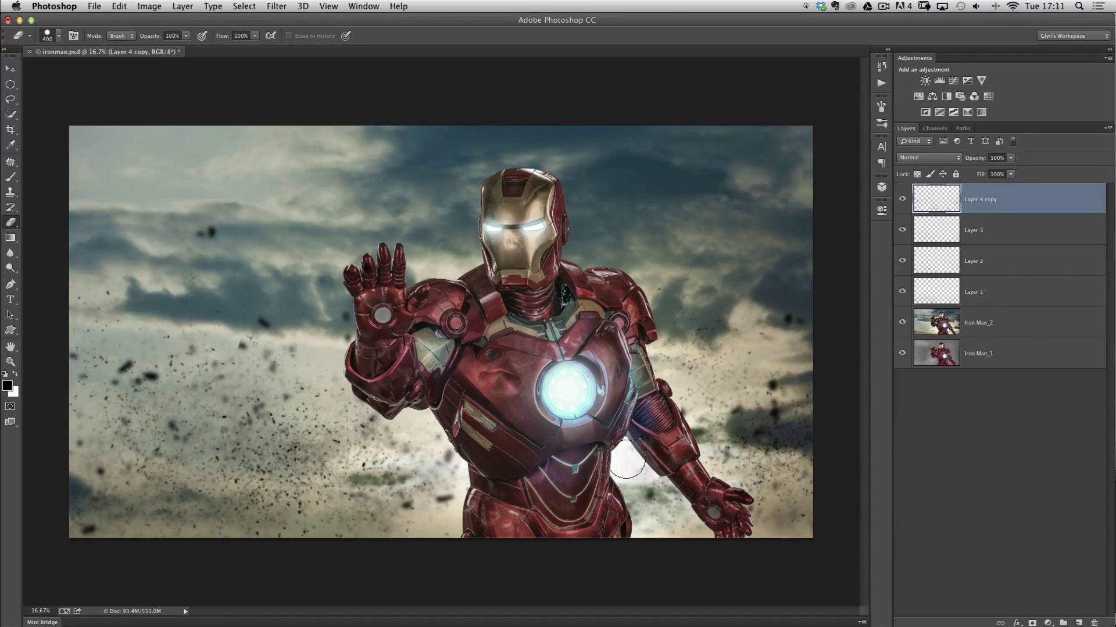
{"action": "mouse_move", "coordinate": [440, 496]}
{"action": "left_mouse_down"}
{"action": "mouse_move", "coordinate": [372, 499]}
{"action": "mouse_move", "coordinate": [302, 520]}
{"action": "mouse_move", "coordinate": [82, 538]}
{"action": "left_mouse_up"}
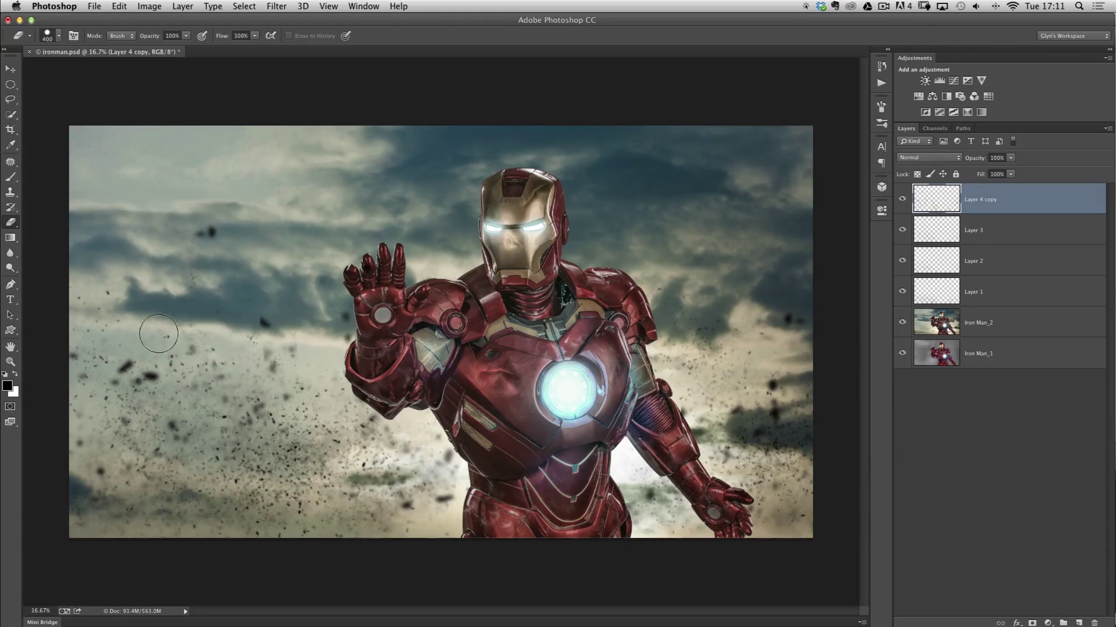
{"action": "mouse_move", "coordinate": [215, 339]}
{"action": "left_mouse_down"}
{"action": "mouse_move", "coordinate": [277, 312]}
{"action": "mouse_move", "coordinate": [168, 314]}
{"action": "mouse_move", "coordinate": [236, 352]}
{"action": "mouse_move", "coordinate": [263, 344]}
{"action": "mouse_move", "coordinate": [265, 313]}
{"action": "left_mouse_up"}
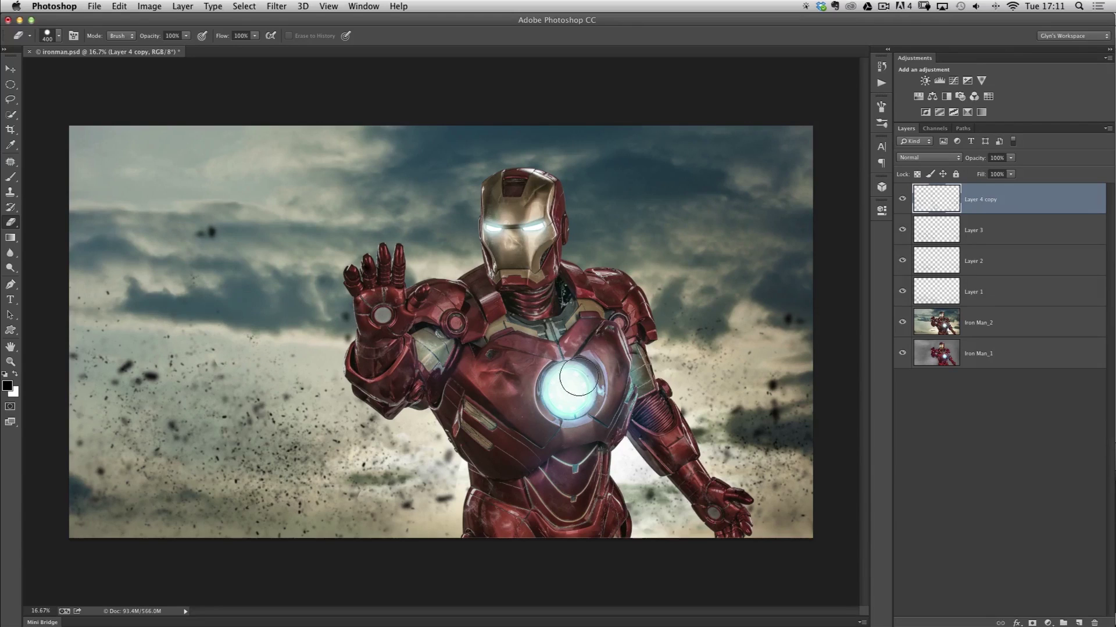
{"action": "key", "text": "v"}
{"action": "left_click_drag", "start_coordinate": [721, 383], "coordinate": [714, 379]}
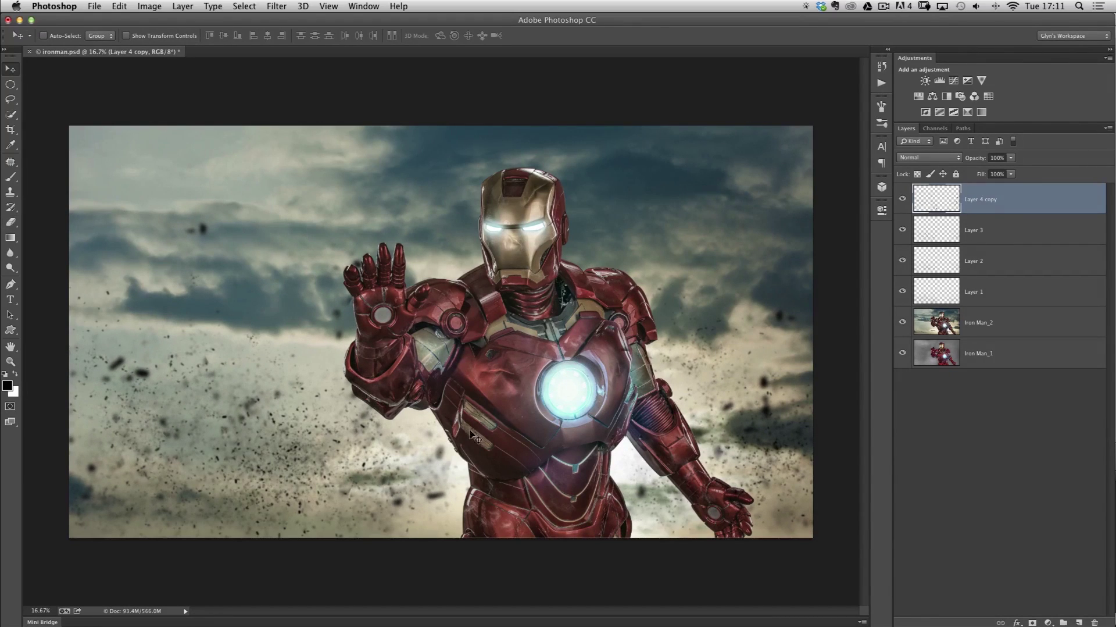
{"action": "key", "text": "e"}
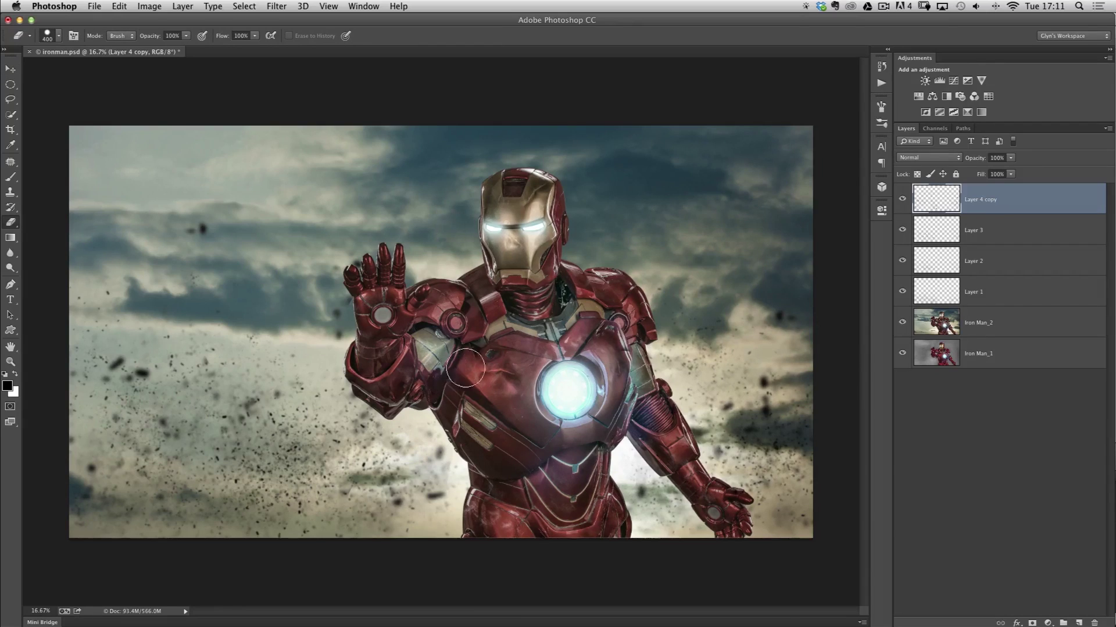
{"action": "right_click", "coordinate": [466, 368]}
{"action": "left_click", "coordinate": [470, 52]}
{"action": "left_click", "coordinate": [442, 462]}
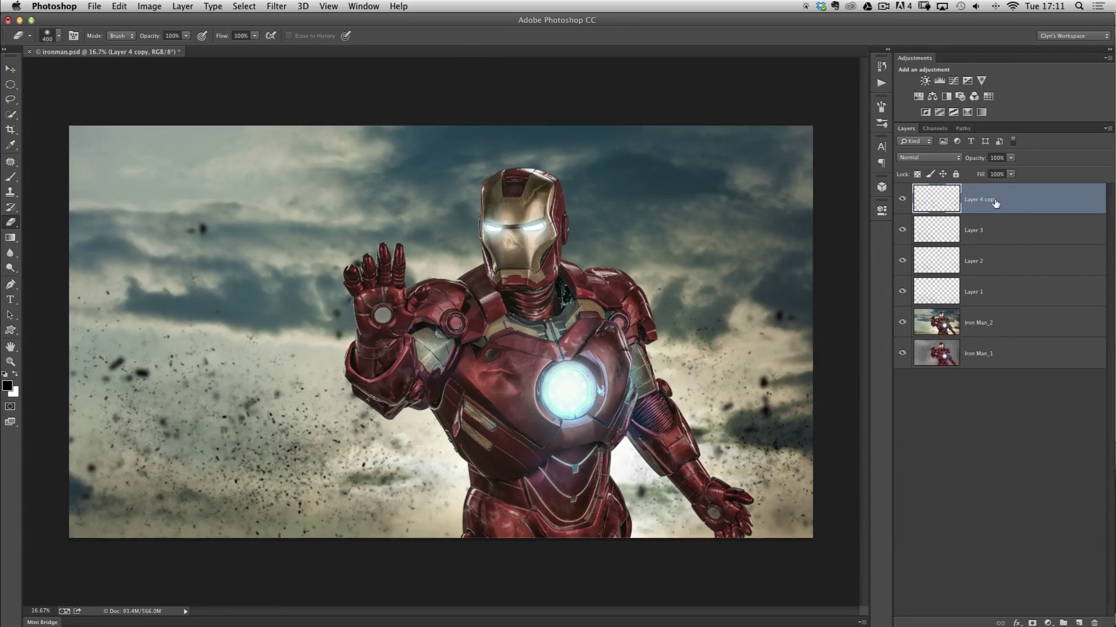
Group Layer 4 copy, Layer 3, Layer 2 and Layer 1 into a new group named debris
{"action": "left_click", "coordinate": [1025, 290], "text": "shift"}
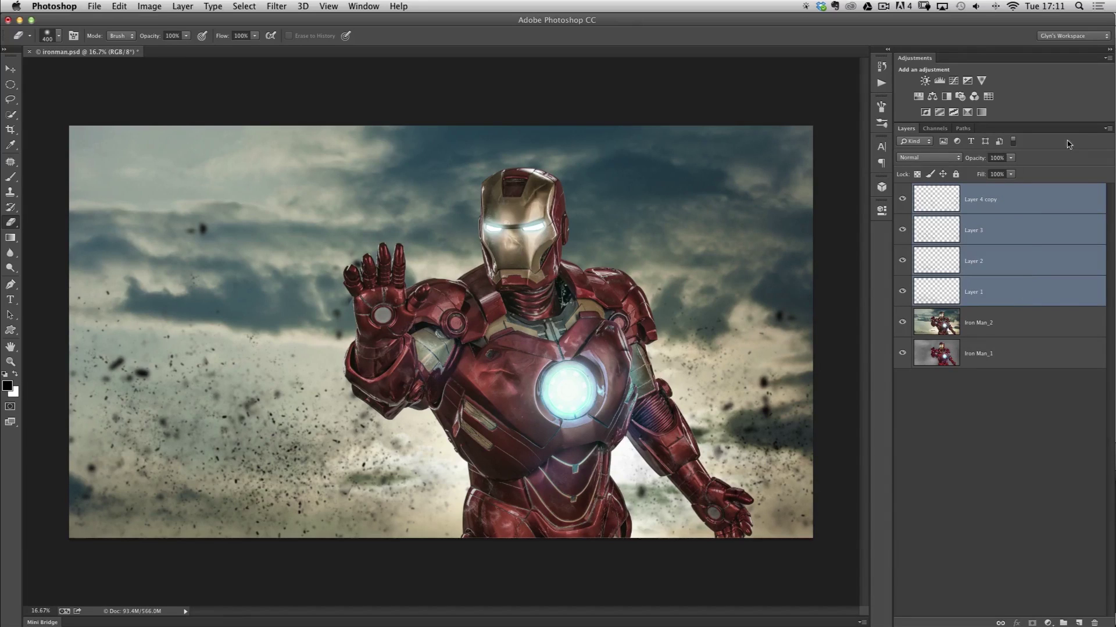
{"action": "left_click", "coordinate": [1107, 129]}
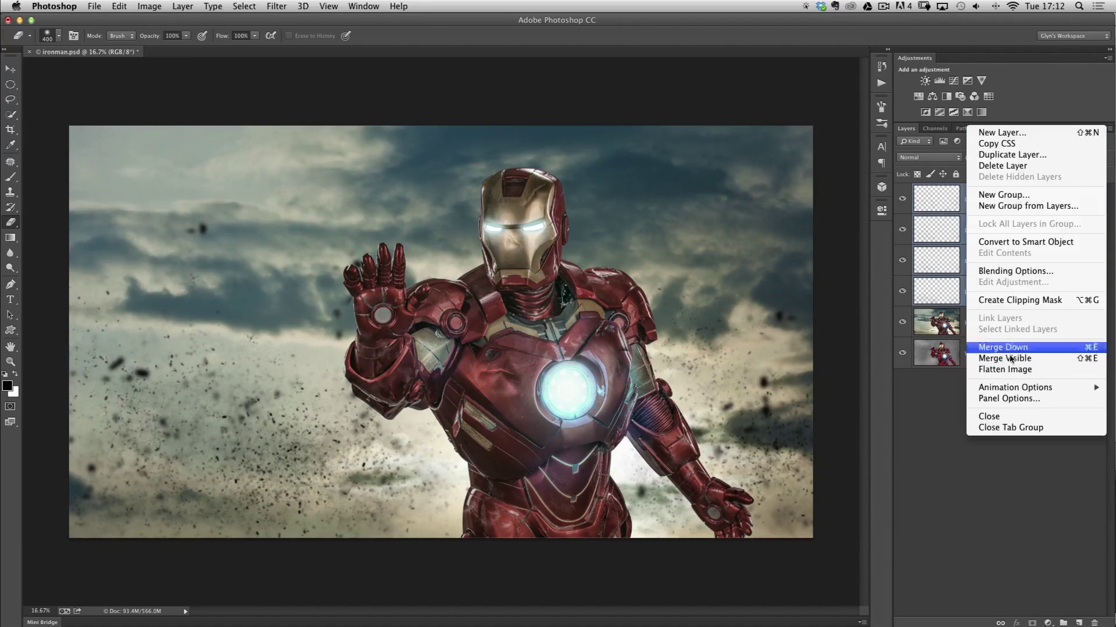
{"action": "left_click", "coordinate": [1013, 208]}
{"action": "type", "text": "deb"}
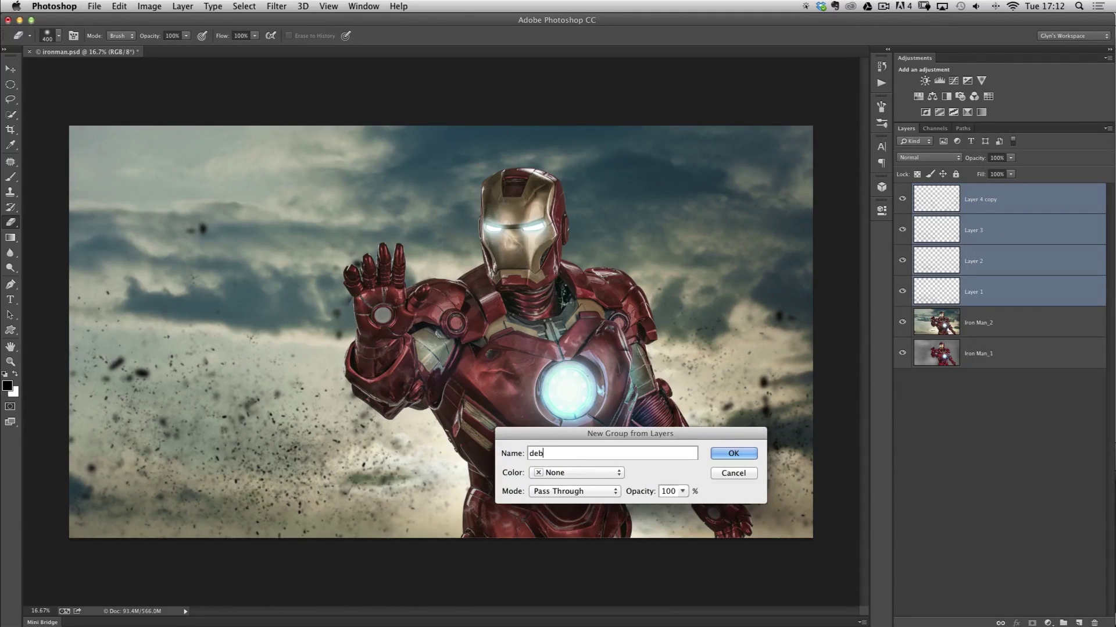
{"action": "type", "text": "ris"}
{"action": "key", "text": "Return"}
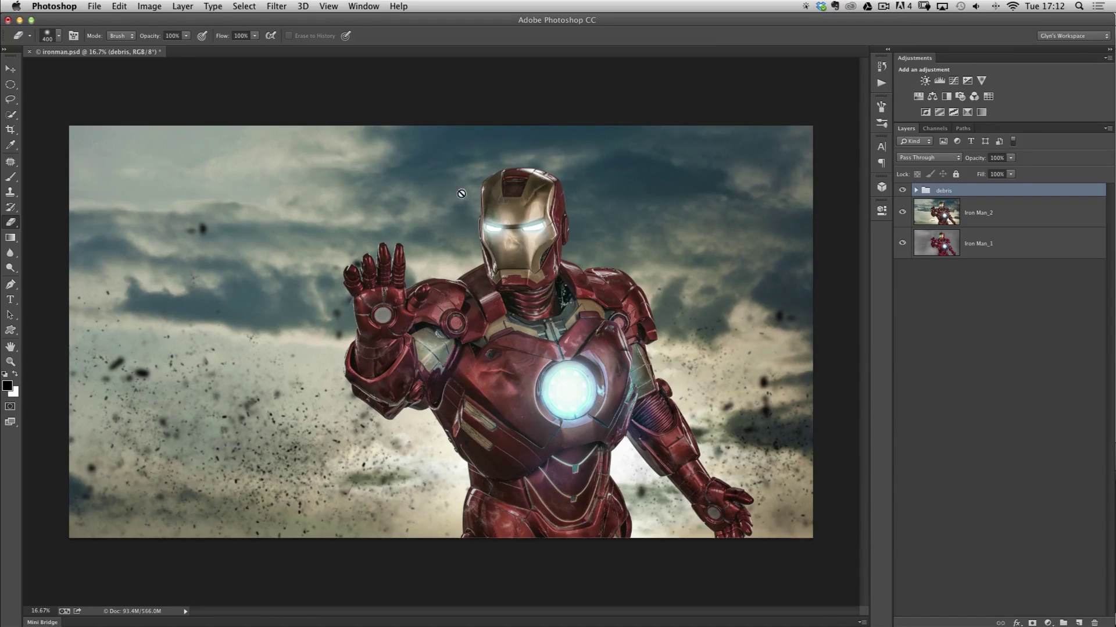
Add a new empty layer and place it between the debris group and the Iron Man_2 layer
{"action": "key", "text": "v"}
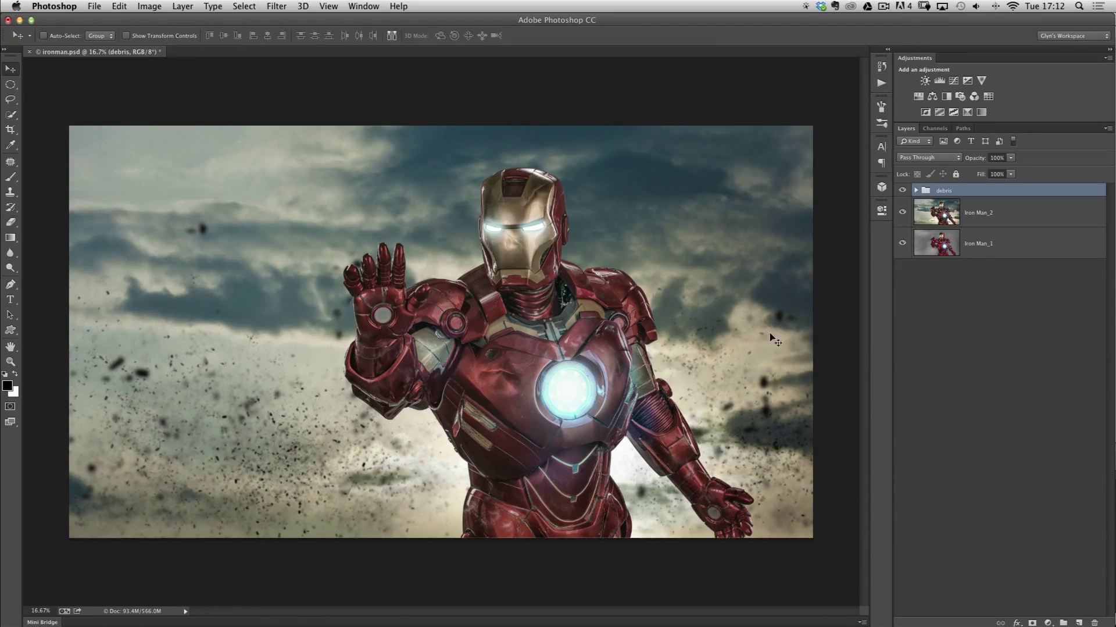
{"action": "left_click", "coordinate": [1077, 623]}
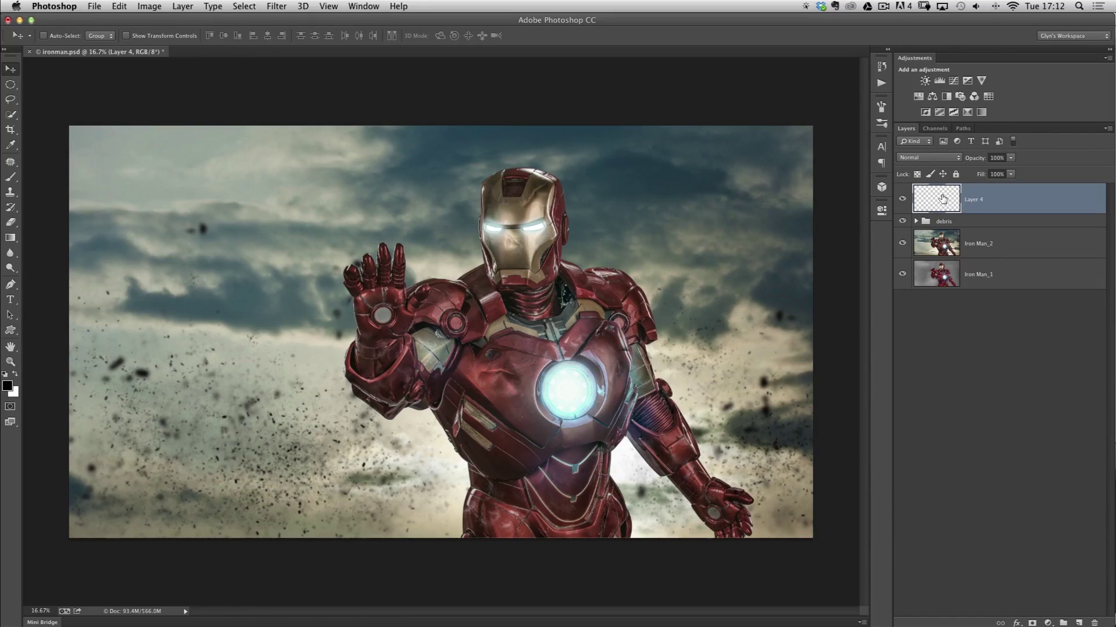
{"action": "left_click_drag", "start_coordinate": [943, 199], "coordinate": [934, 244]}
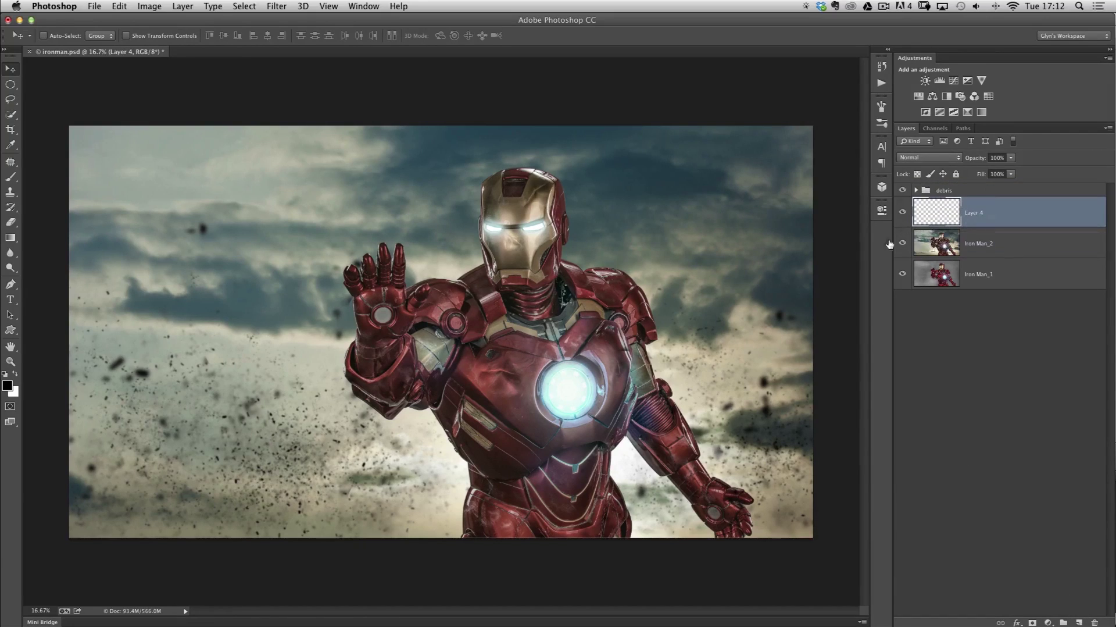
Look through the loaded explosion brushes, view the Xplosion Brushes page on QBrushes in Chrome, and return to Photoshop
{"action": "key", "text": "b"}
{"action": "left_click", "coordinate": [60, 37]}
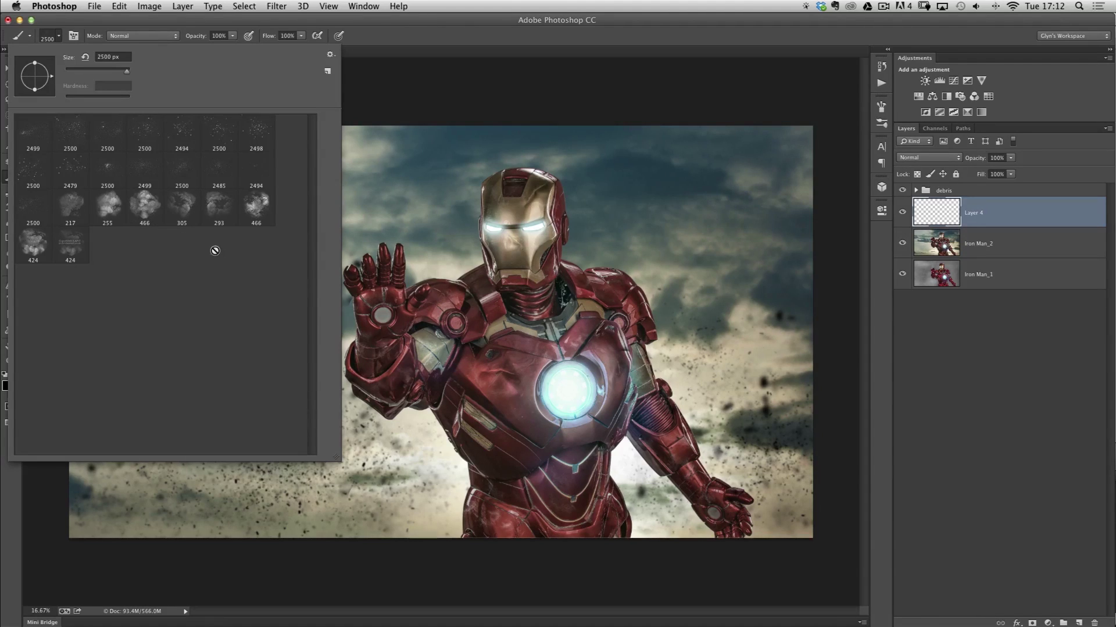
{"action": "key", "text": "super+Tab"}
{"action": "left_click", "coordinate": [573, 313]}
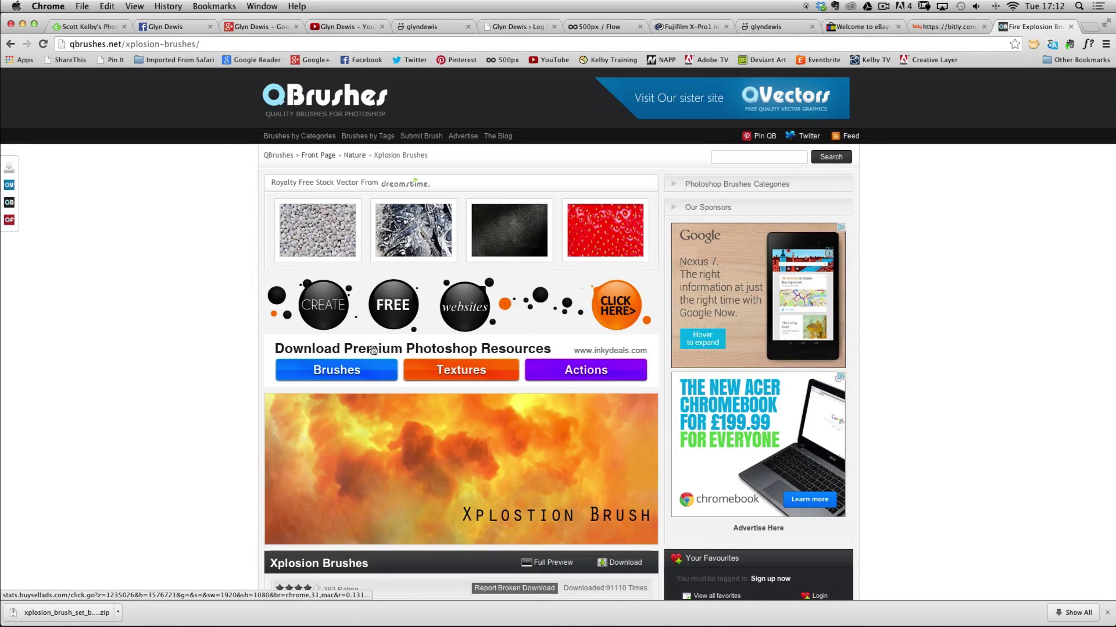
{"action": "key", "text": "super+Tab"}
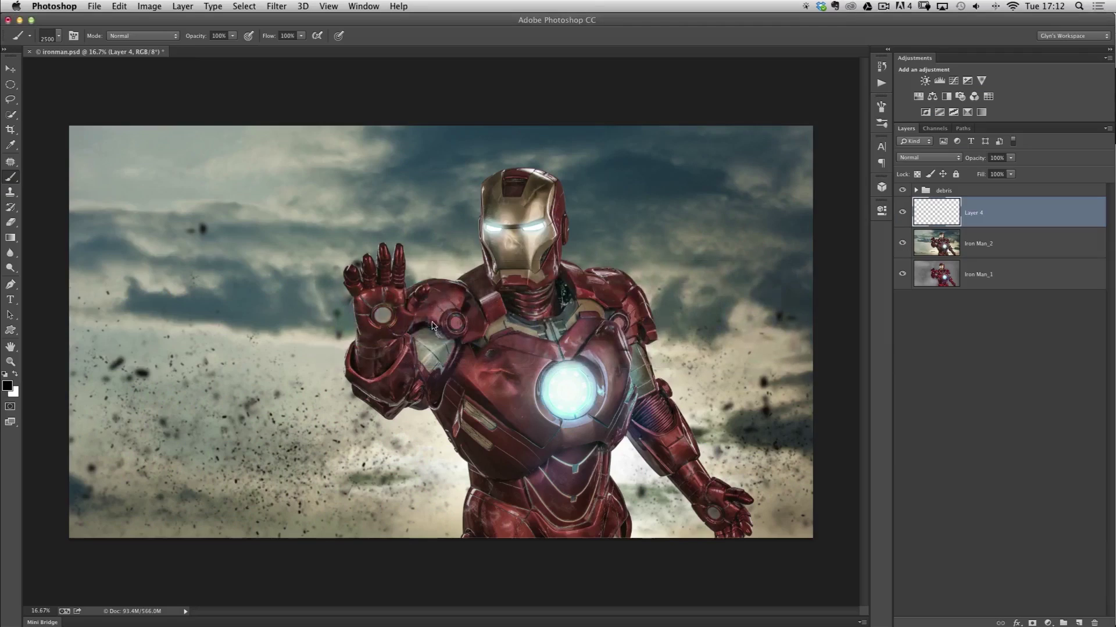
Choose the 255 px smoke brush and enable Shape Dynamics with 66% size jitter and 98% angle jitter
{"action": "left_click", "coordinate": [300, 323]}
{"action": "left_click", "coordinate": [59, 36]}
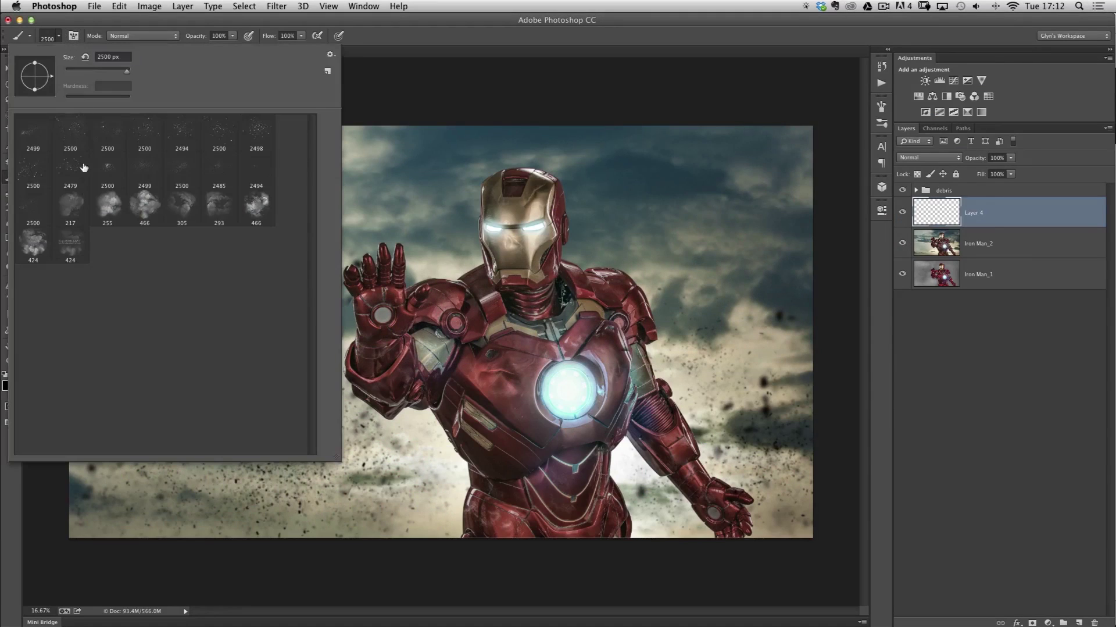
{"action": "left_click", "coordinate": [106, 204]}
{"action": "left_click", "coordinate": [74, 36]}
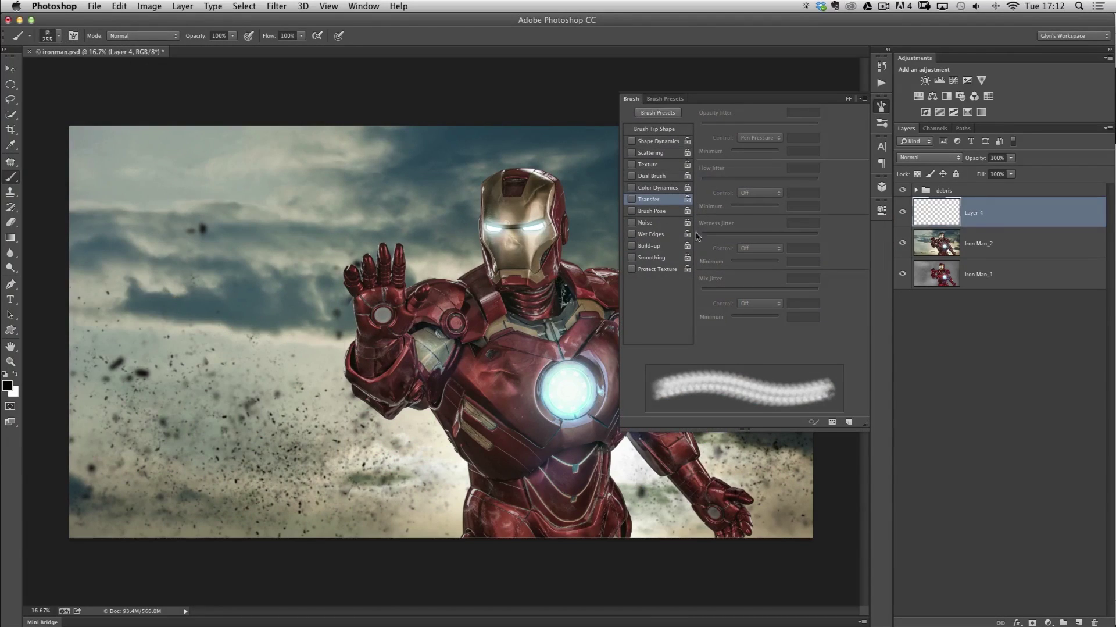
{"action": "left_click", "coordinate": [659, 142]}
{"action": "mouse_move", "coordinate": [789, 128]}
{"action": "left_mouse_down"}
{"action": "mouse_move", "coordinate": [768, 128]}
{"action": "mouse_move", "coordinate": [779, 126]}
{"action": "left_mouse_up"}
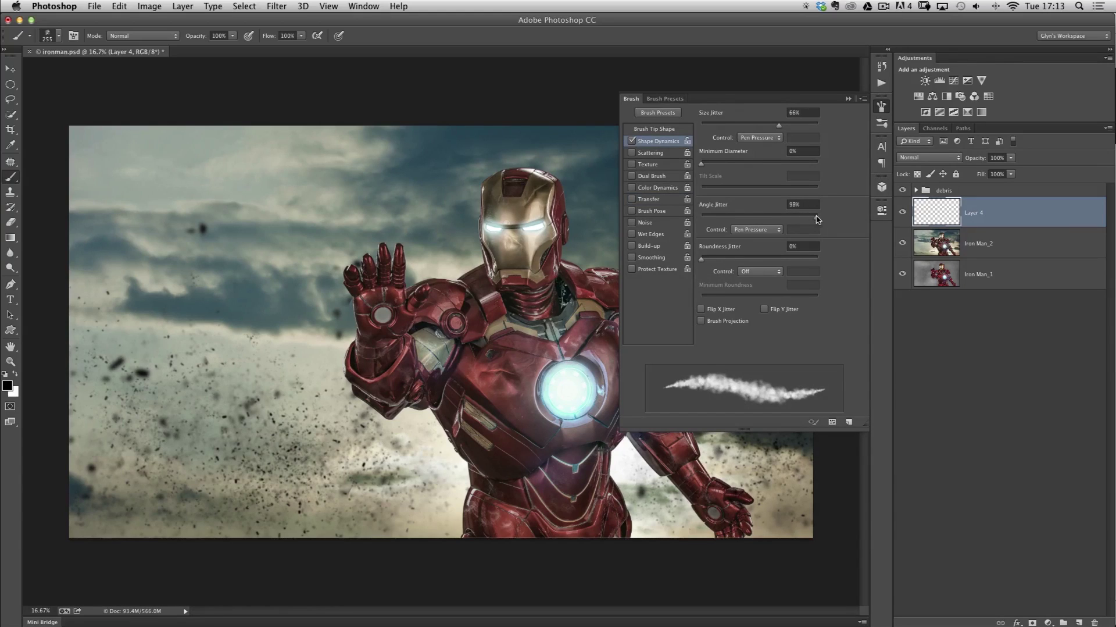
Enable Scattering on both axes for the smoke brush, with a scatter of 69% and a count of 1
{"action": "left_click", "coordinate": [657, 153]}
{"action": "left_click_drag", "start_coordinate": [716, 128], "coordinate": [732, 125]}
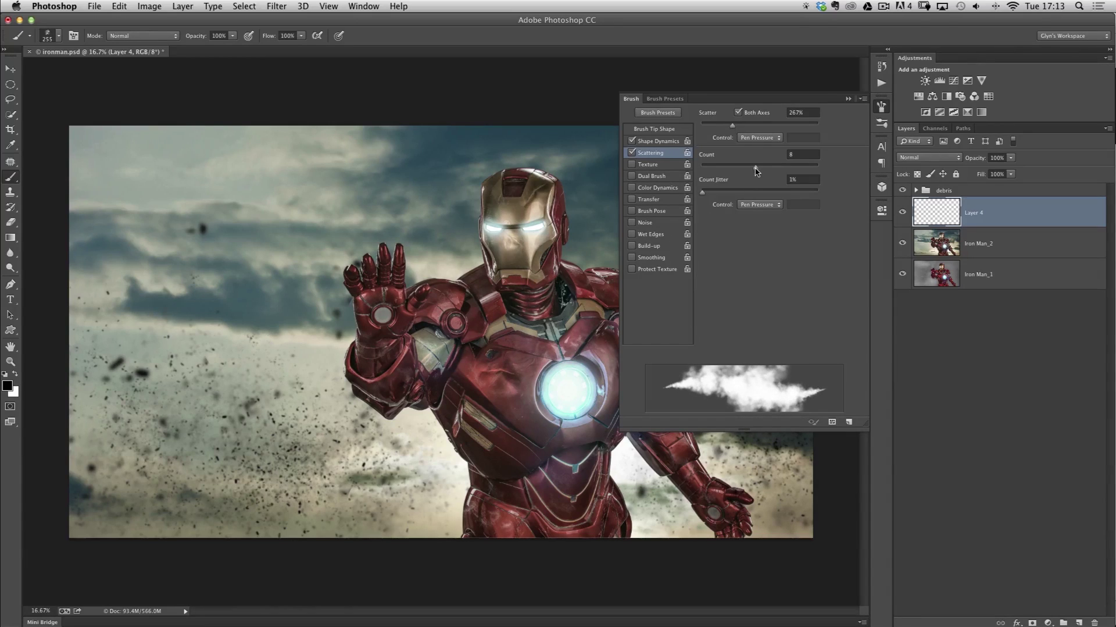
{"action": "left_click_drag", "start_coordinate": [756, 170], "coordinate": [714, 169]}
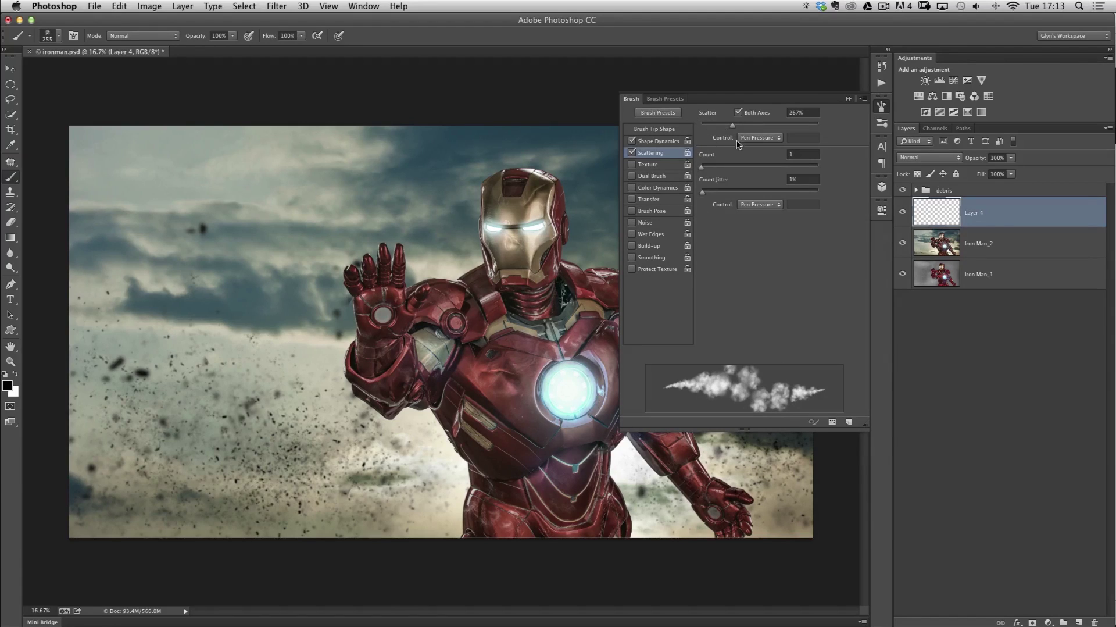
{"action": "left_click_drag", "start_coordinate": [731, 125], "coordinate": [712, 124]}
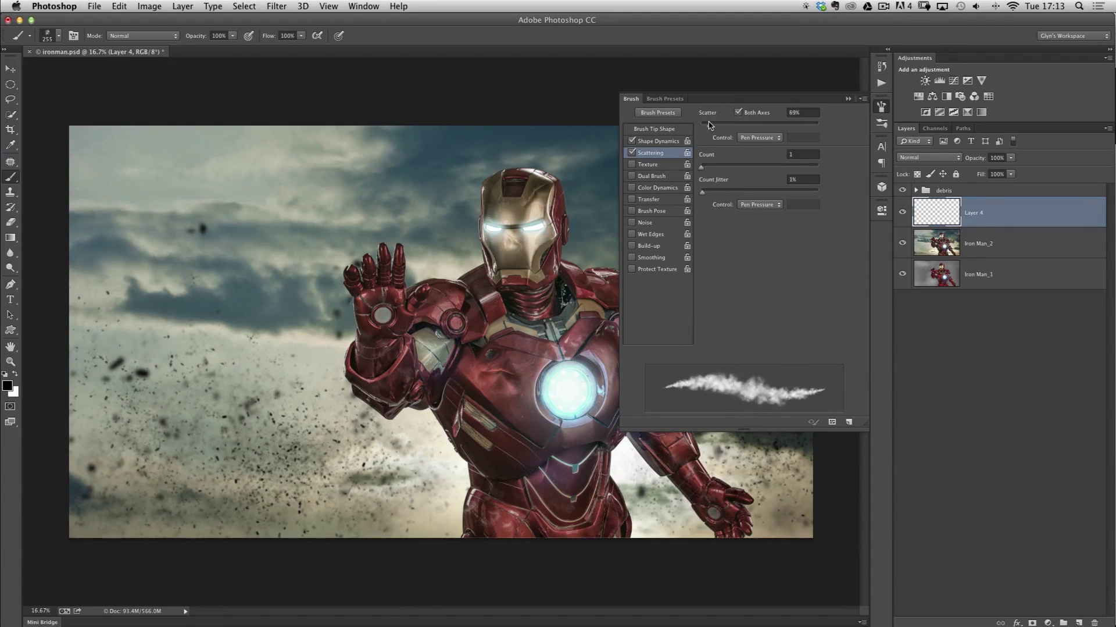
Enable Transfer for the smoke brush with 90% opacity jitter controlled by pen pressure, and close the brush settings
{"action": "left_click", "coordinate": [655, 200]}
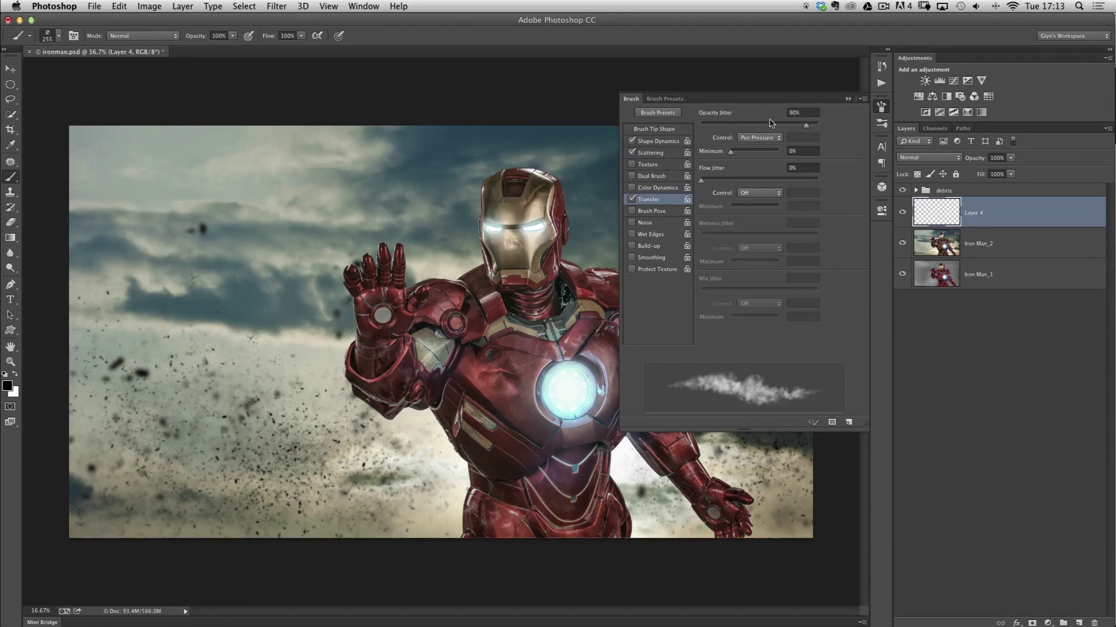
{"action": "left_click", "coordinate": [882, 108]}
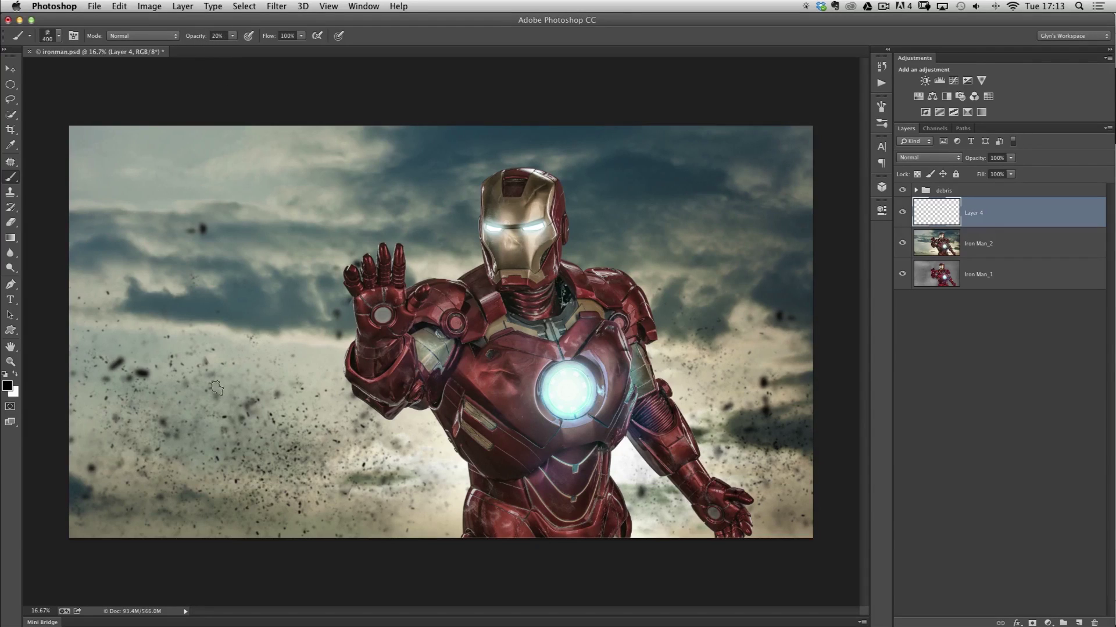
Paint faint white smoke on Layer 4 over the ground beside Iron Man, using a 1900 px brush at 20% opacity
{"action": "key", "text": "bracketright"}
{"action": "key", "text": "bracketright"}
{"action": "key", "text": "bracketright"}
{"action": "key", "text": "bracketright"}
{"action": "key", "text": "bracketright"}
{"action": "key", "text": "bracketright"}
{"action": "key", "text": "bracketright"}
{"action": "key", "text": "bracketright"}
{"action": "mouse_move", "coordinate": [218, 430]}
{"action": "left_mouse_down"}
{"action": "mouse_move", "coordinate": [92, 479]}
{"action": "mouse_move", "coordinate": [240, 507]}
{"action": "mouse_move", "coordinate": [276, 440]}
{"action": "mouse_move", "coordinate": [368, 482]}
{"action": "mouse_move", "coordinate": [379, 449]}
{"action": "mouse_move", "coordinate": [181, 414]}
{"action": "mouse_move", "coordinate": [180, 379]}
{"action": "mouse_move", "coordinate": [154, 372]}
{"action": "mouse_move", "coordinate": [125, 481]}
{"action": "mouse_move", "coordinate": [326, 485]}
{"action": "mouse_move", "coordinate": [418, 454]}
{"action": "mouse_move", "coordinate": [427, 496]}
{"action": "mouse_move", "coordinate": [596, 482]}
{"action": "mouse_move", "coordinate": [656, 502]}
{"action": "mouse_move", "coordinate": [732, 429]}
{"action": "mouse_move", "coordinate": [782, 428]}
{"action": "mouse_move", "coordinate": [732, 418]}
{"action": "mouse_move", "coordinate": [773, 505]}
{"action": "mouse_move", "coordinate": [726, 485]}
{"action": "mouse_move", "coordinate": [700, 412]}
{"action": "mouse_move", "coordinate": [727, 442]}
{"action": "mouse_move", "coordinate": [642, 471]}
{"action": "mouse_move", "coordinate": [656, 517]}
{"action": "mouse_move", "coordinate": [726, 508]}
{"action": "mouse_move", "coordinate": [744, 378]}
{"action": "mouse_move", "coordinate": [670, 415]}
{"action": "mouse_move", "coordinate": [444, 443]}
{"action": "mouse_move", "coordinate": [456, 476]}
{"action": "mouse_move", "coordinate": [376, 461]}
{"action": "mouse_move", "coordinate": [335, 382]}
{"action": "mouse_move", "coordinate": [279, 392]}
{"action": "mouse_move", "coordinate": [205, 369]}
{"action": "mouse_move", "coordinate": [93, 445]}
{"action": "left_mouse_up"}
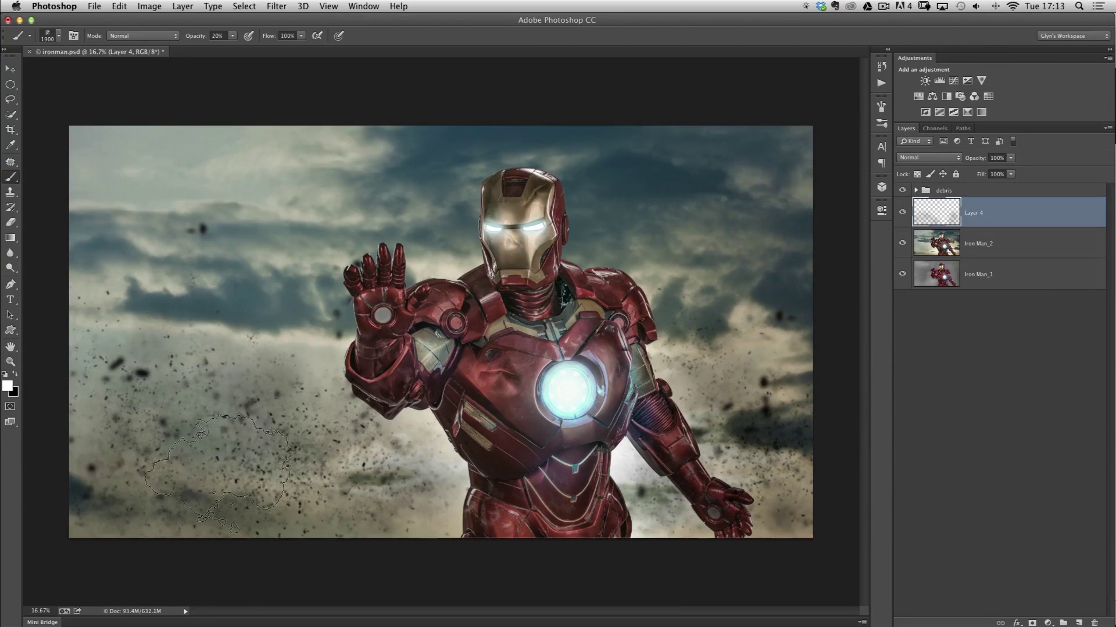
{"action": "left_click", "coordinate": [141, 488]}
{"action": "mouse_move", "coordinate": [303, 462]}
{"action": "left_mouse_down"}
{"action": "mouse_move", "coordinate": [374, 535]}
{"action": "mouse_move", "coordinate": [324, 541]}
{"action": "left_mouse_up"}
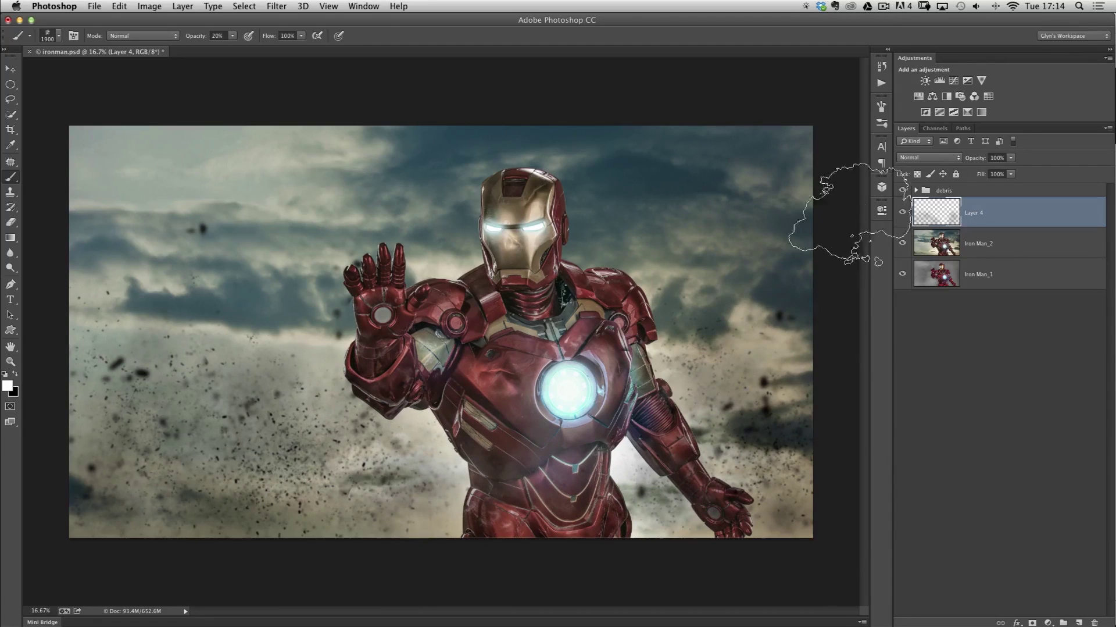
Compare the image with and without the white smoke by toggling the visibility of Layer 4
{"action": "left_click", "coordinate": [905, 213]}
{"action": "left_click", "coordinate": [906, 214]}
{"action": "left_click", "coordinate": [906, 213]}
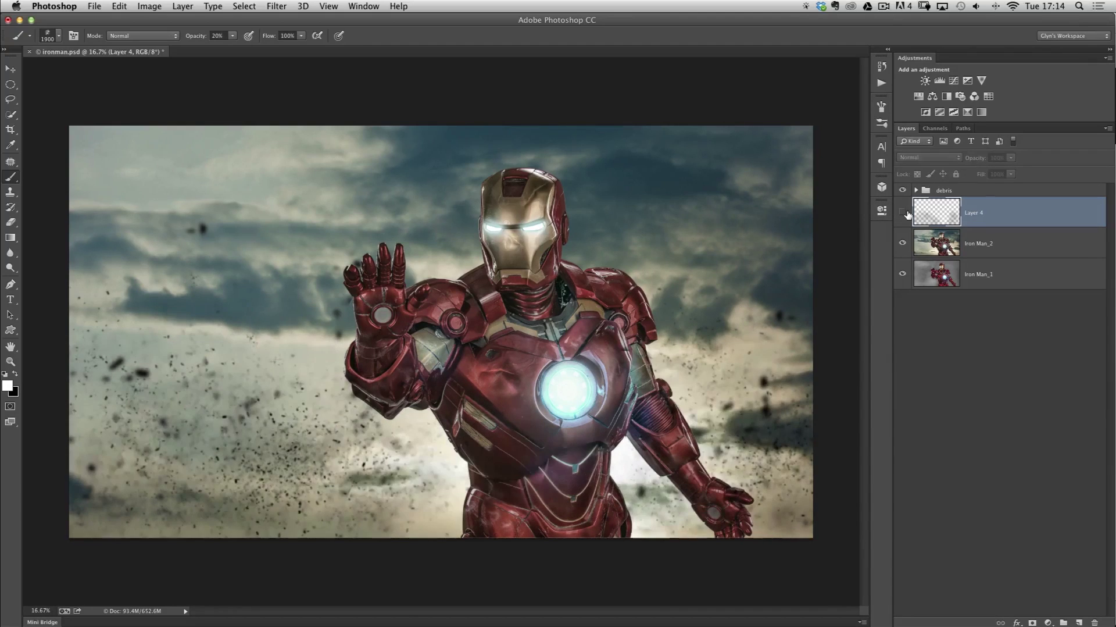
{"action": "left_click", "coordinate": [906, 213]}
{"action": "left_click", "coordinate": [906, 213]}
{"action": "left_click", "coordinate": [906, 212]}
{"action": "left_click", "coordinate": [904, 212]}
{"action": "left_click", "coordinate": [903, 213]}
{"action": "left_click", "coordinate": [904, 212]}
{"action": "left_click", "coordinate": [904, 214]}
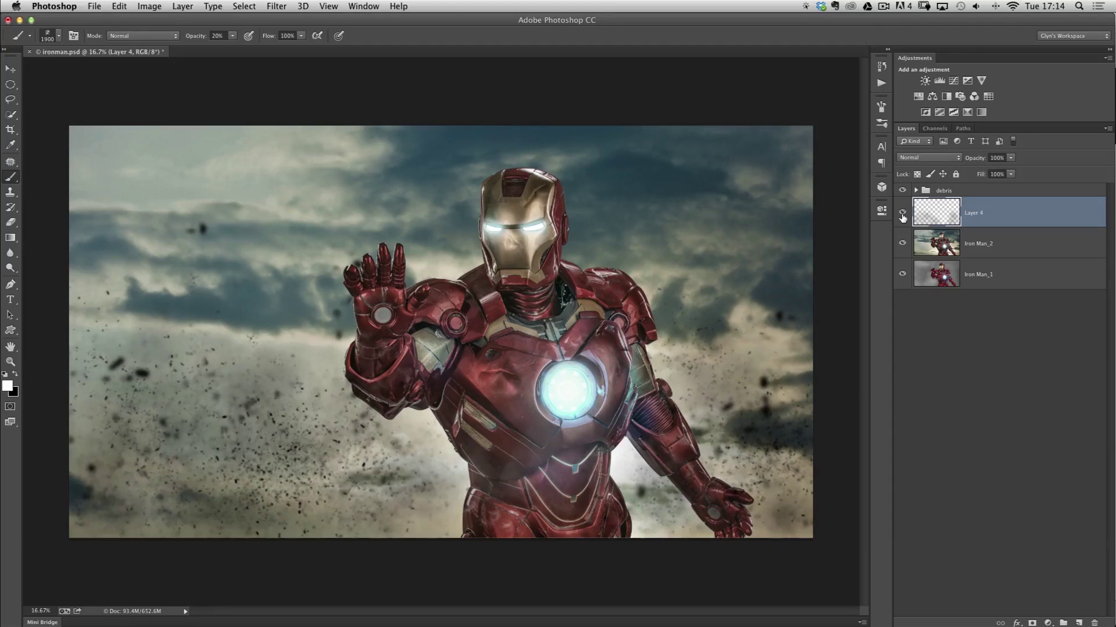
{"action": "left_click", "coordinate": [903, 214]}
{"action": "left_click", "coordinate": [902, 215]}
View the tutorials on the YouTube channel in Chrome and the finished Iron Man image in Lightroom, and return to Photoshop
{"action": "key", "text": "super+Tab"}
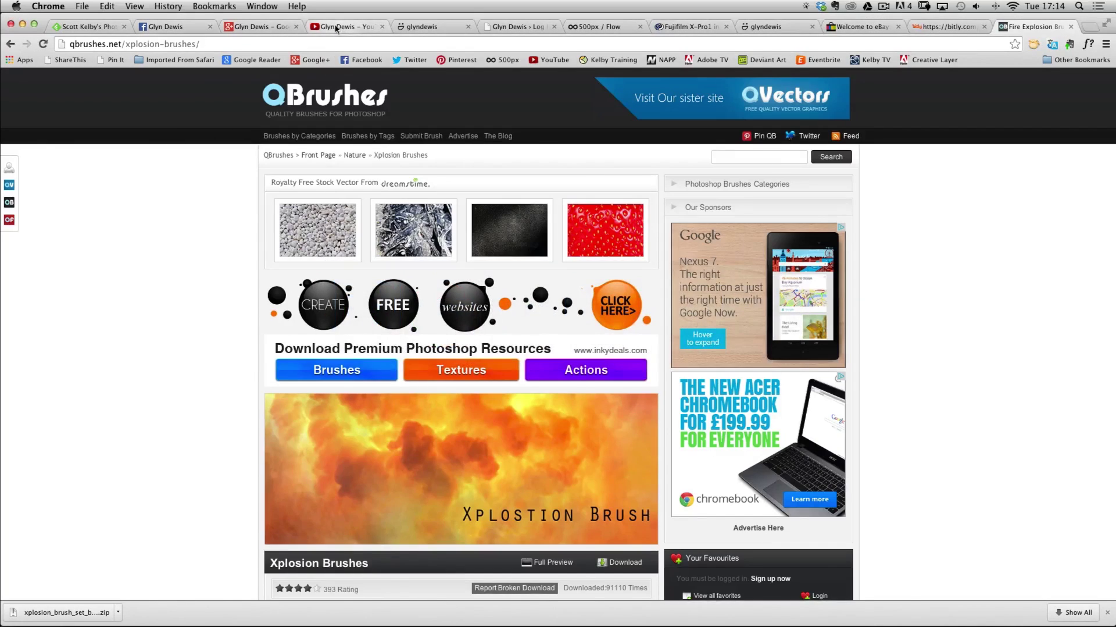
{"action": "left_click", "coordinate": [336, 27]}
{"action": "scroll", "coordinate": [540, 436], "scroll_direction": "down", "scroll_amount": 5}
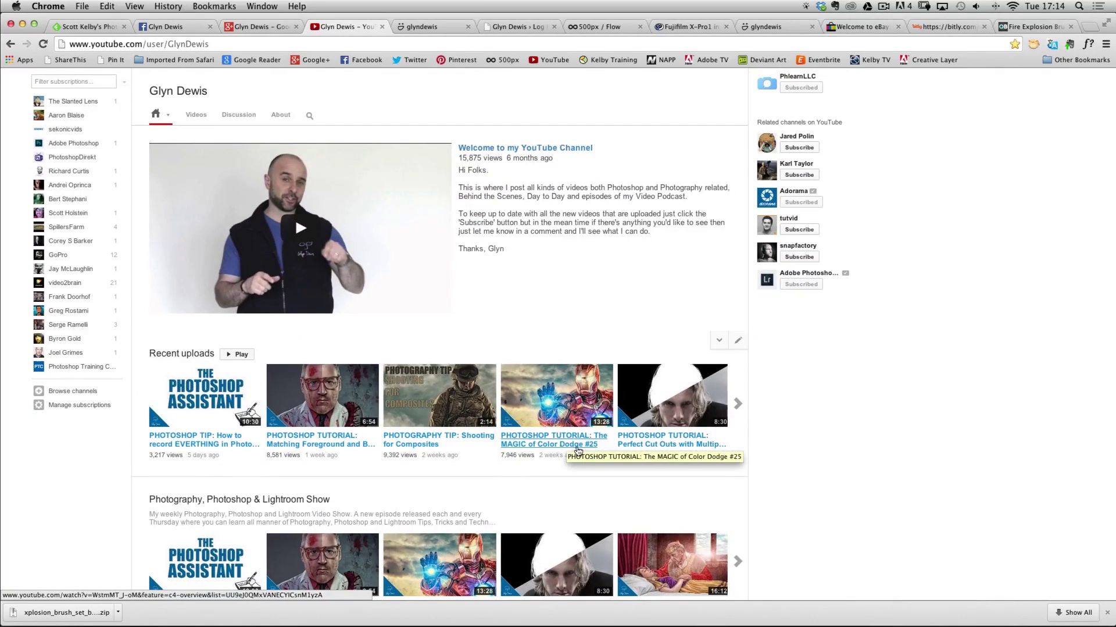
{"action": "key", "text": "super+Tab"}
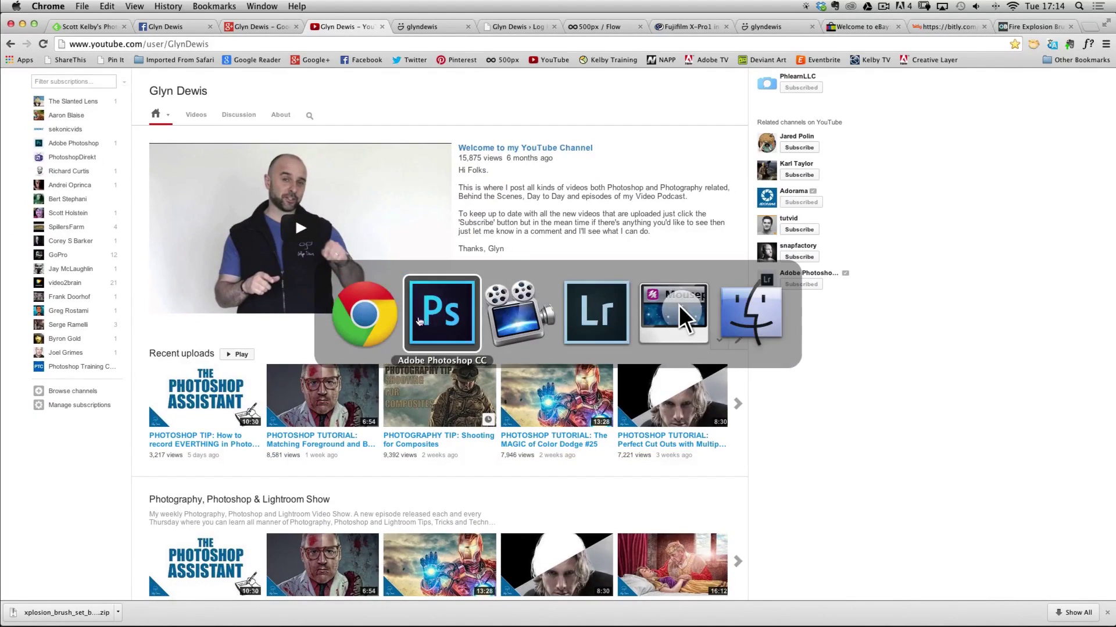
{"action": "left_click", "coordinate": [590, 317]}
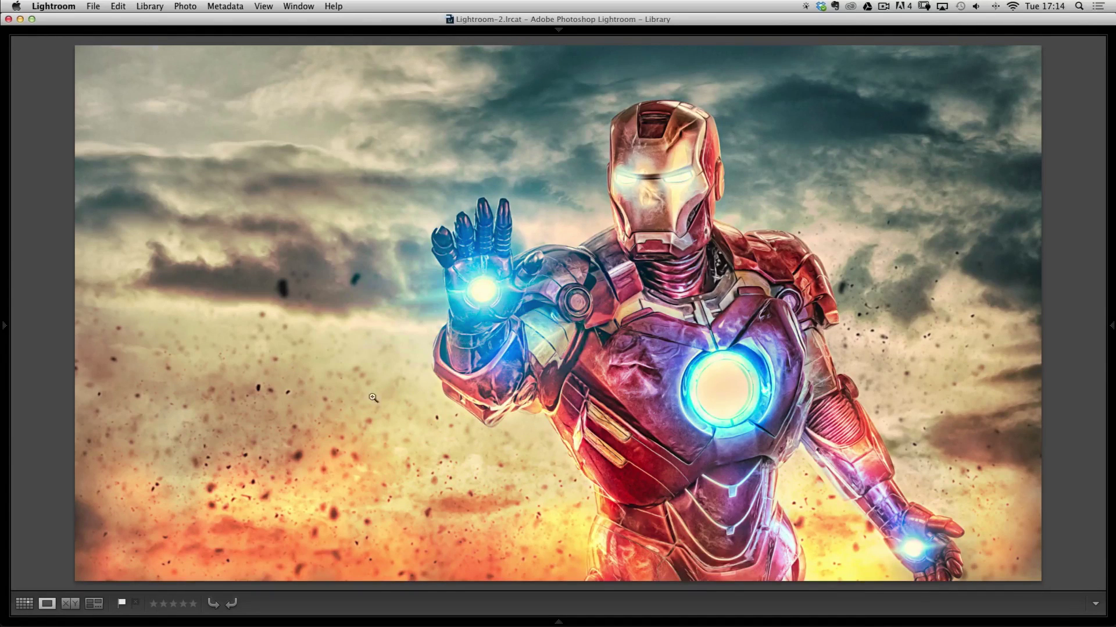
{"action": "key", "text": "super+Tab"}
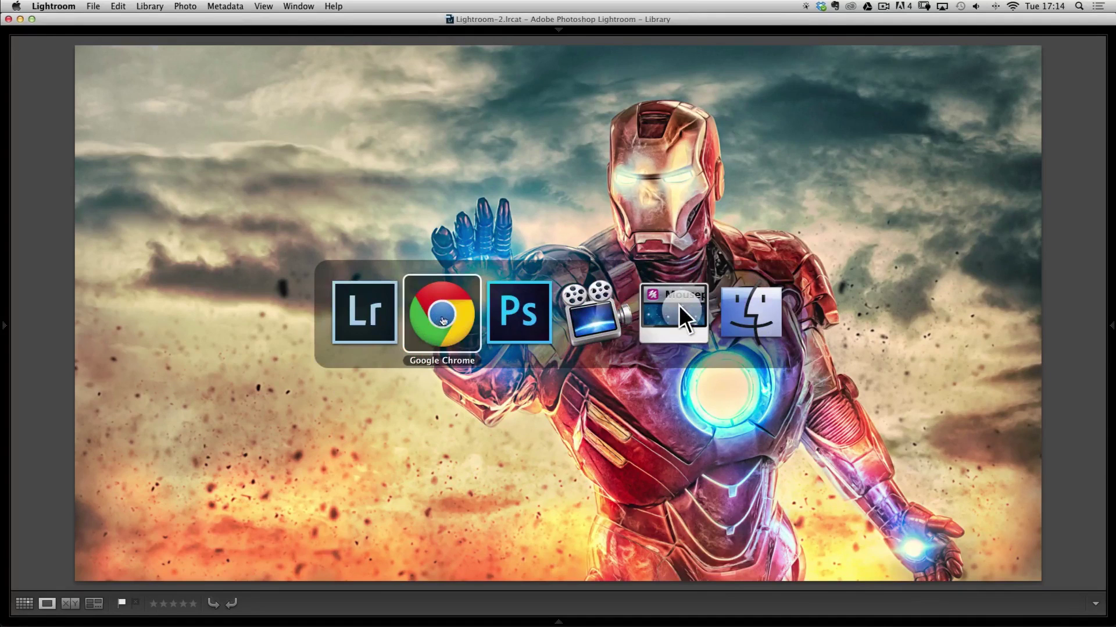
{"action": "left_click", "coordinate": [509, 313]}
Reduce the brush to 1700 px and add a new layer above the debris group in Color Dodge blend mode
{"action": "key", "text": "bracketleft"}
{"action": "key", "text": "bracketleft"}
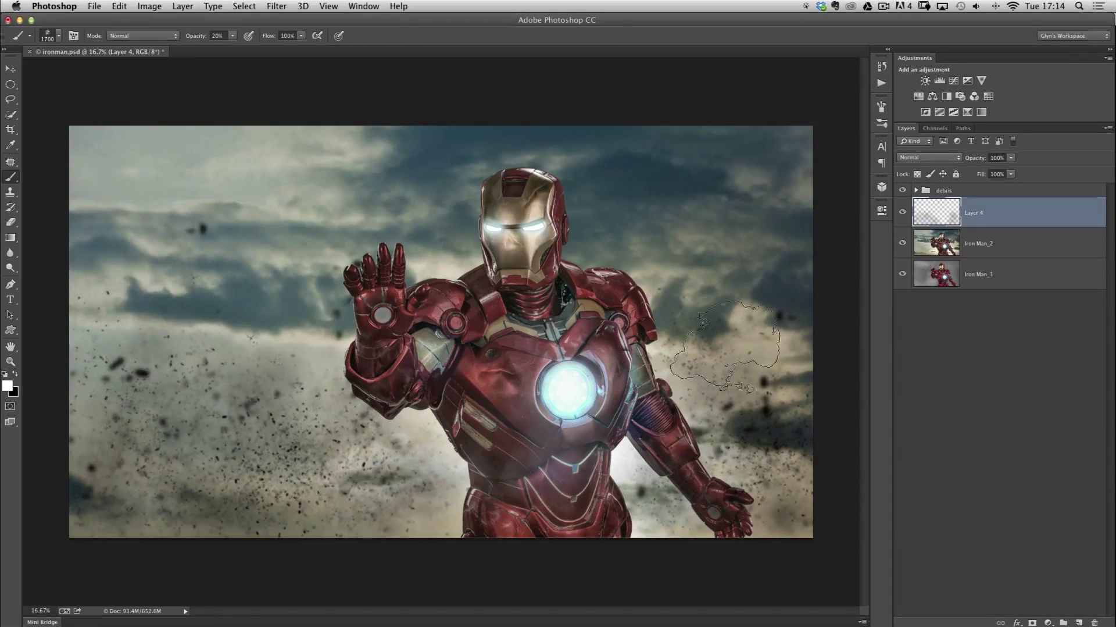
{"action": "left_click", "coordinate": [982, 191]}
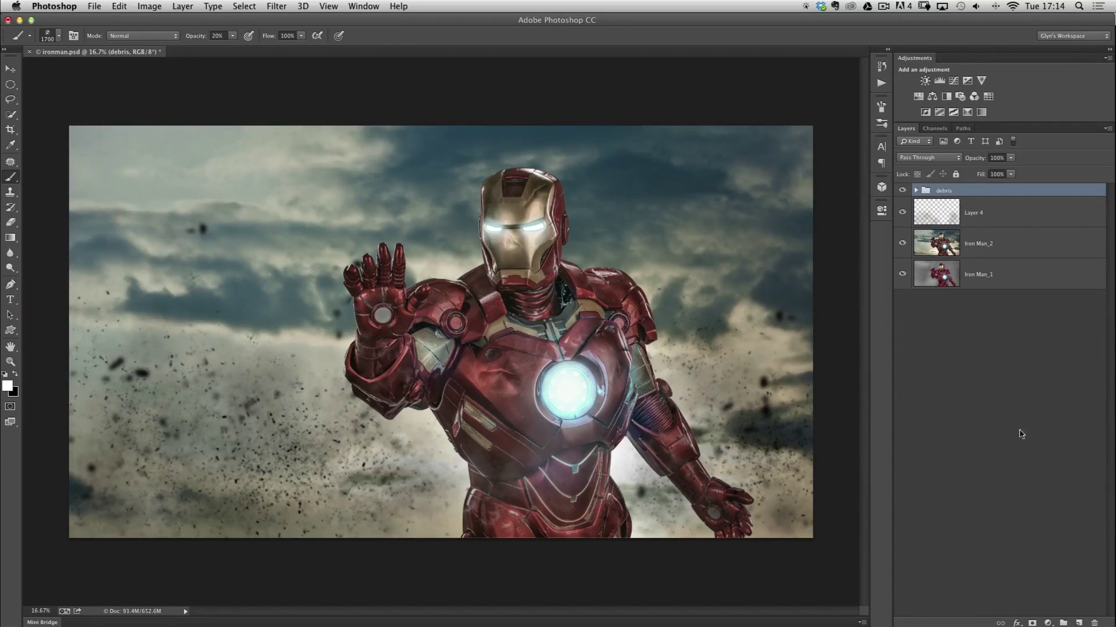
{"action": "left_click", "coordinate": [1078, 621]}
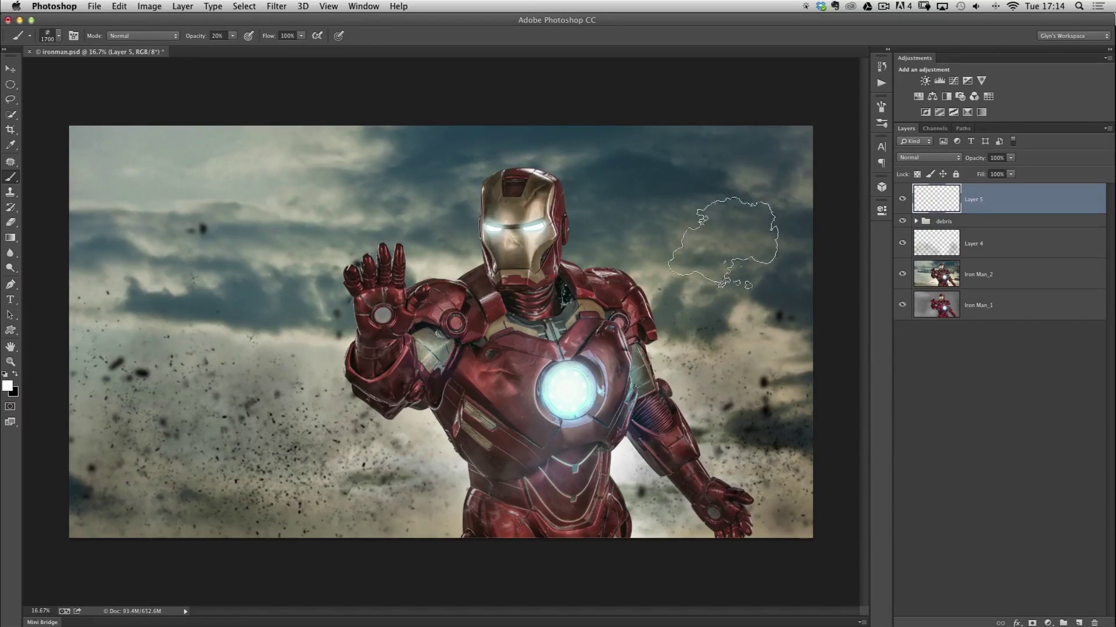
{"action": "left_click", "coordinate": [923, 160]}
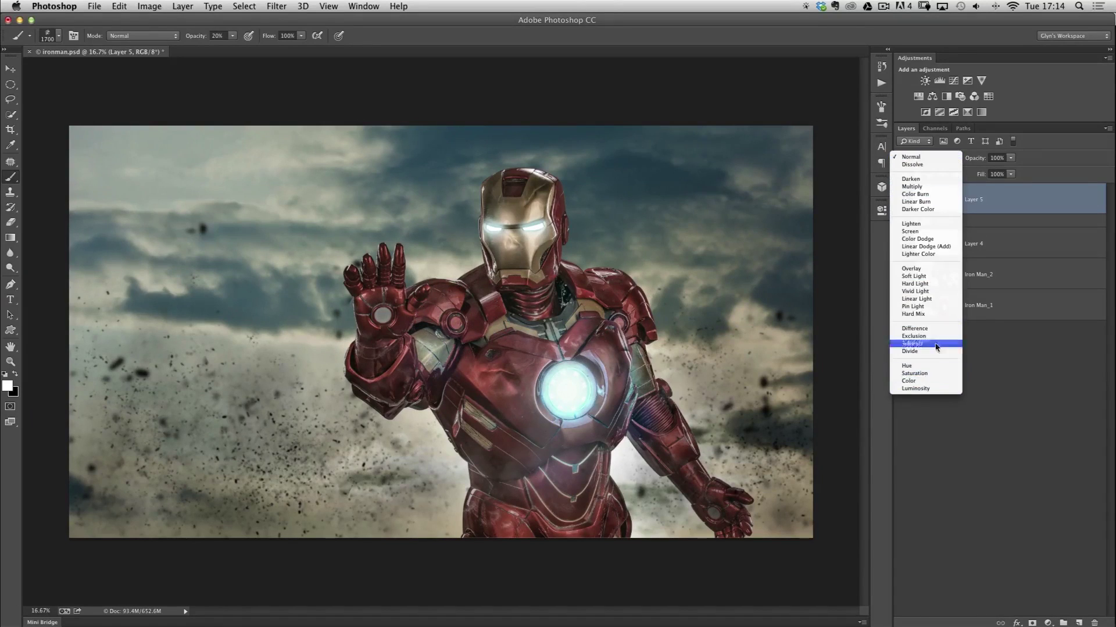
{"action": "left_click", "coordinate": [919, 239]}
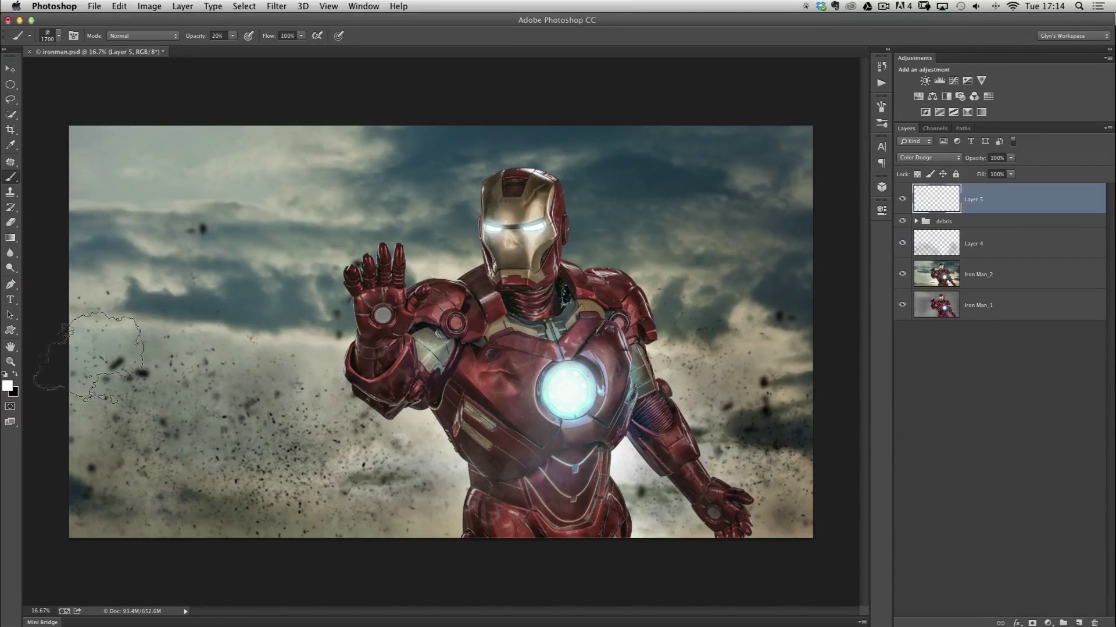
Set the foreground colour to the dark orange-brown 483100
{"action": "key", "text": "i"}
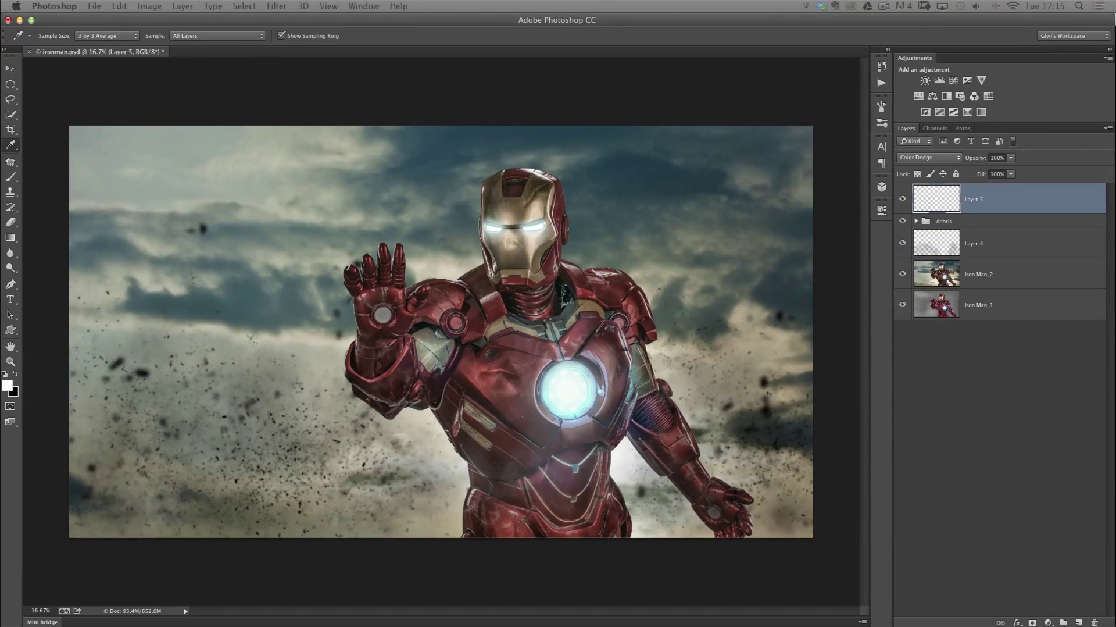
{"action": "left_click", "coordinate": [7, 385]}
{"action": "left_click_drag", "start_coordinate": [221, 50], "coordinate": [727, 212]}
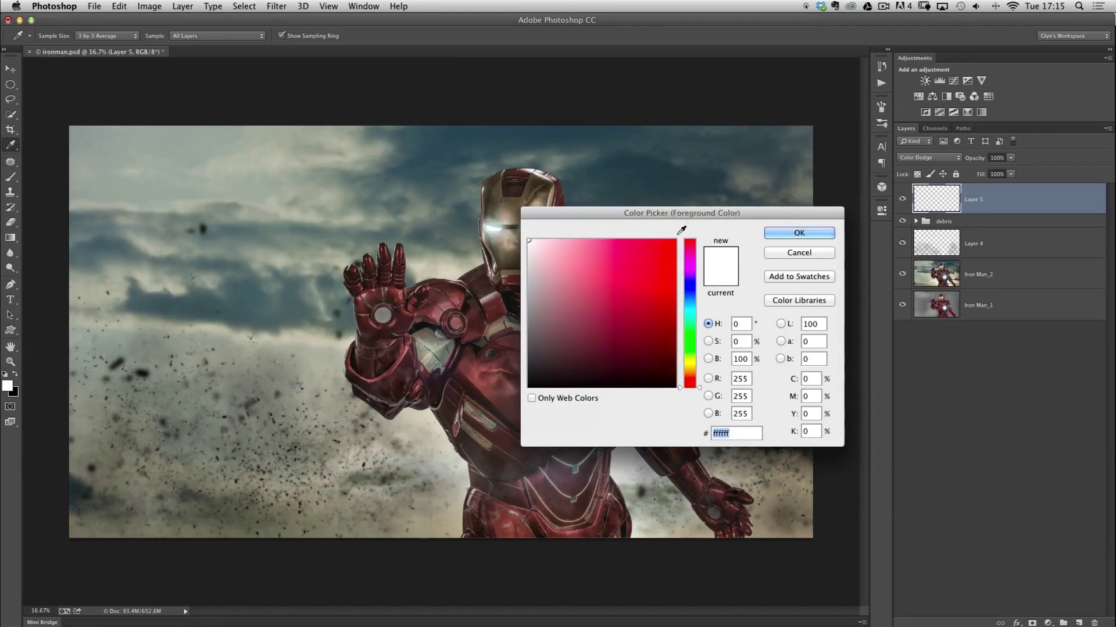
{"action": "left_click_drag", "start_coordinate": [684, 386], "coordinate": [683, 370]}
{"action": "mouse_move", "coordinate": [557, 254]}
{"action": "left_mouse_down"}
{"action": "mouse_move", "coordinate": [674, 302]}
{"action": "mouse_move", "coordinate": [674, 341]}
{"action": "left_mouse_up"}
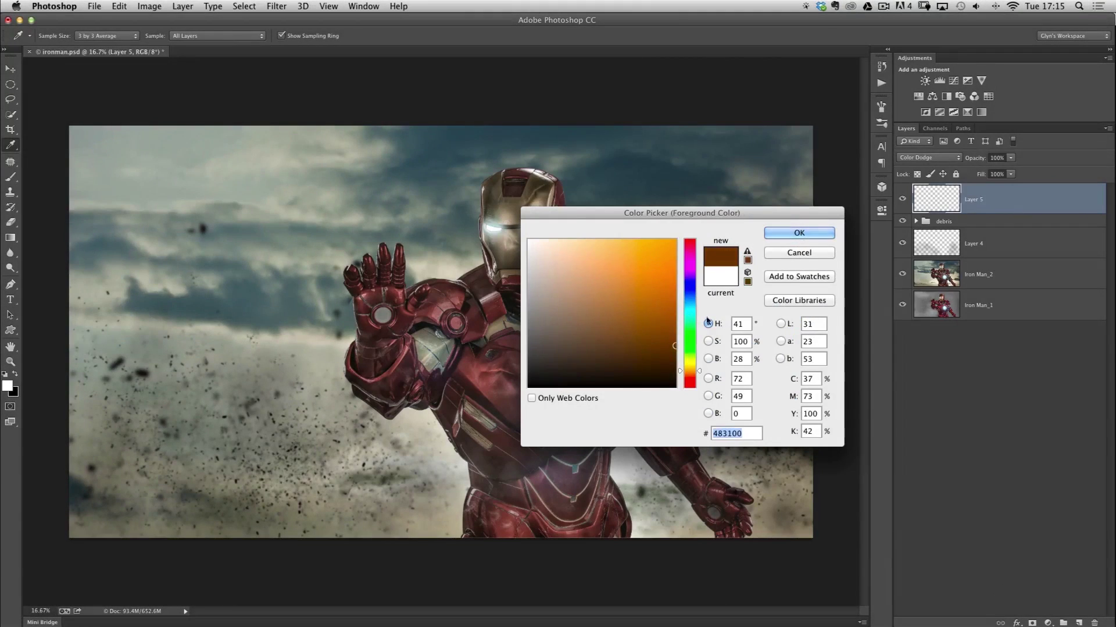
{"action": "left_click", "coordinate": [800, 233]}
Paint a warm orange glow across the lower sky and around Iron Man on the Color Dodge layer, and duplicate that layer
{"action": "key", "text": "b"}
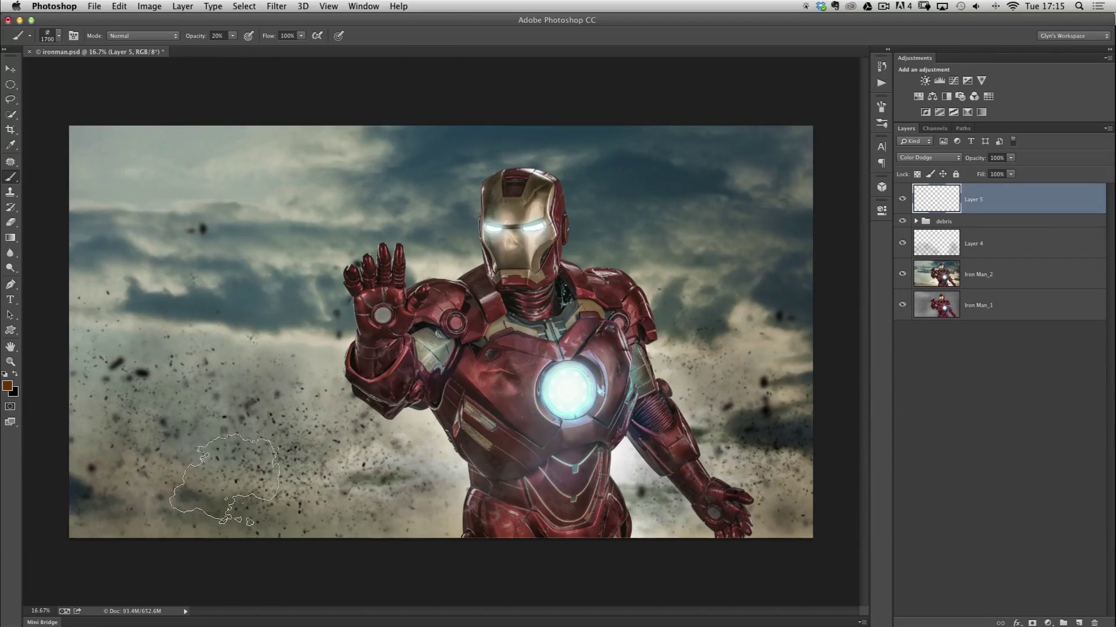
{"action": "mouse_move", "coordinate": [224, 478]}
{"action": "left_mouse_down"}
{"action": "mouse_move", "coordinate": [360, 500]}
{"action": "mouse_move", "coordinate": [436, 466]}
{"action": "mouse_move", "coordinate": [294, 434]}
{"action": "left_mouse_up"}
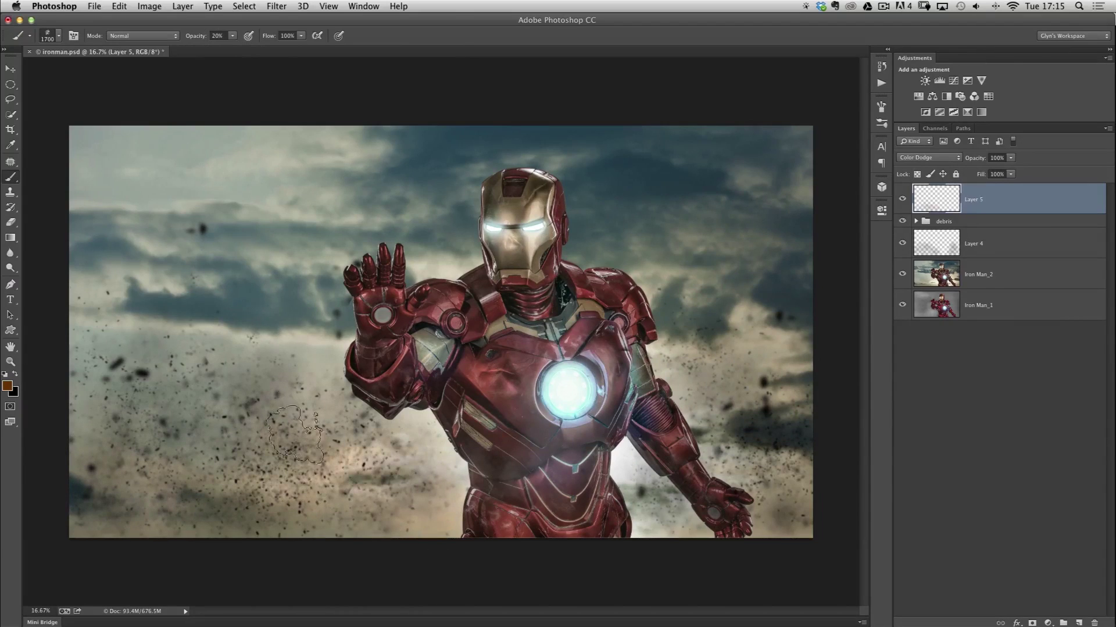
{"action": "mouse_move", "coordinate": [116, 500]}
{"action": "left_mouse_down"}
{"action": "mouse_move", "coordinate": [243, 450]}
{"action": "mouse_move", "coordinate": [382, 433]}
{"action": "mouse_move", "coordinate": [440, 481]}
{"action": "mouse_move", "coordinate": [211, 461]}
{"action": "mouse_move", "coordinate": [97, 495]}
{"action": "mouse_move", "coordinate": [119, 475]}
{"action": "mouse_move", "coordinate": [272, 463]}
{"action": "mouse_move", "coordinate": [503, 492]}
{"action": "mouse_move", "coordinate": [649, 495]}
{"action": "mouse_move", "coordinate": [720, 473]}
{"action": "mouse_move", "coordinate": [816, 468]}
{"action": "mouse_move", "coordinate": [742, 468]}
{"action": "mouse_move", "coordinate": [734, 409]}
{"action": "mouse_move", "coordinate": [701, 404]}
{"action": "mouse_move", "coordinate": [768, 409]}
{"action": "mouse_move", "coordinate": [673, 500]}
{"action": "mouse_move", "coordinate": [639, 485]}
{"action": "mouse_move", "coordinate": [653, 509]}
{"action": "mouse_move", "coordinate": [634, 476]}
{"action": "mouse_move", "coordinate": [667, 528]}
{"action": "mouse_move", "coordinate": [649, 476]}
{"action": "mouse_move", "coordinate": [658, 508]}
{"action": "mouse_move", "coordinate": [642, 489]}
{"action": "left_mouse_up"}
{"action": "mouse_move", "coordinate": [455, 490]}
{"action": "left_mouse_down"}
{"action": "mouse_move", "coordinate": [445, 529]}
{"action": "mouse_move", "coordinate": [425, 500]}
{"action": "mouse_move", "coordinate": [419, 442]}
{"action": "mouse_move", "coordinate": [399, 500]}
{"action": "mouse_move", "coordinate": [361, 535]}
{"action": "left_mouse_up"}
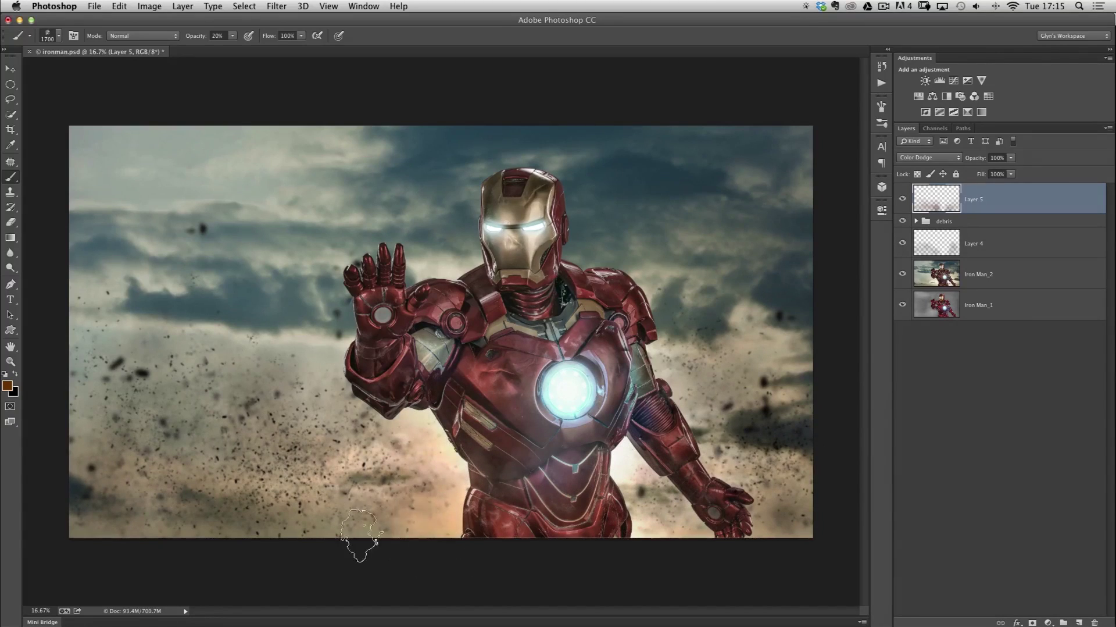
{"action": "mouse_move", "coordinate": [192, 360]}
{"action": "left_mouse_down"}
{"action": "mouse_move", "coordinate": [138, 378]}
{"action": "mouse_move", "coordinate": [93, 541]}
{"action": "mouse_move", "coordinate": [111, 341]}
{"action": "mouse_move", "coordinate": [315, 368]}
{"action": "mouse_move", "coordinate": [182, 345]}
{"action": "mouse_move", "coordinate": [97, 474]}
{"action": "mouse_move", "coordinate": [115, 559]}
{"action": "mouse_move", "coordinate": [316, 545]}
{"action": "mouse_move", "coordinate": [769, 361]}
{"action": "left_mouse_up"}
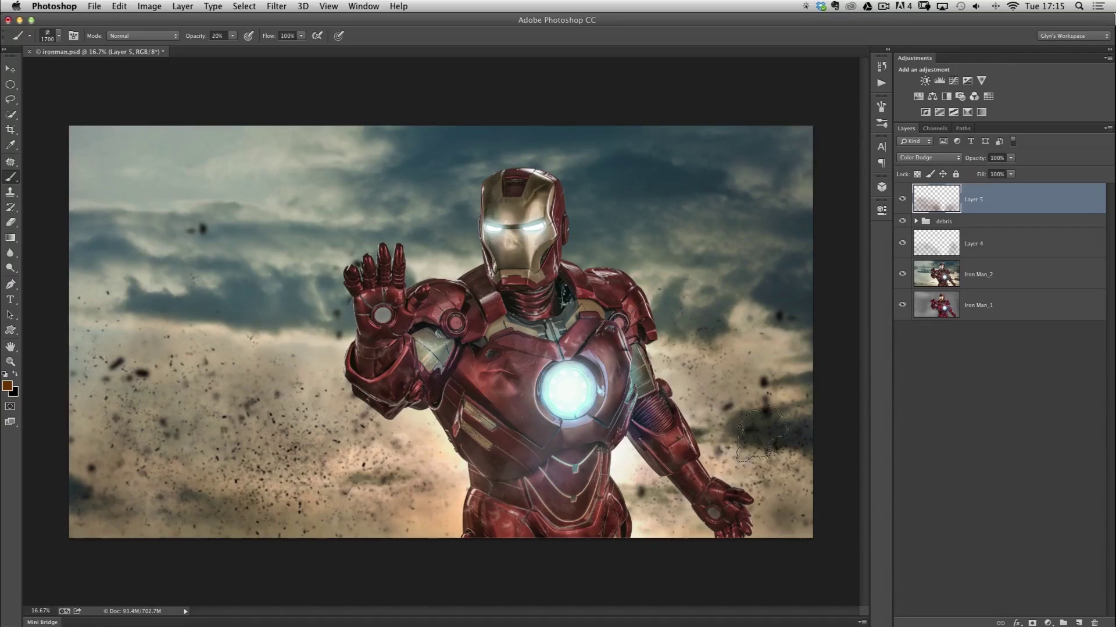
{"action": "mouse_move", "coordinate": [669, 494]}
{"action": "left_mouse_down"}
{"action": "mouse_move", "coordinate": [646, 523]}
{"action": "mouse_move", "coordinate": [322, 505]}
{"action": "left_mouse_up"}
{"action": "mouse_move", "coordinate": [582, 344]}
{"action": "left_mouse_down"}
{"action": "mouse_move", "coordinate": [595, 296]}
{"action": "mouse_move", "coordinate": [644, 320]}
{"action": "left_mouse_up"}
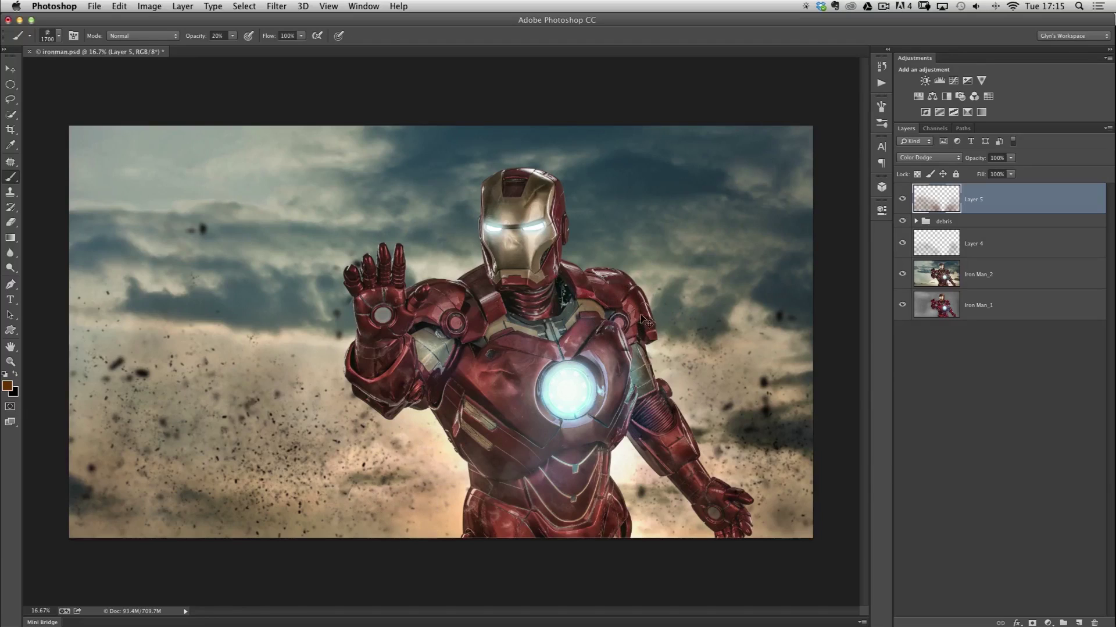
{"action": "left_click", "coordinate": [364, 390], "text": "alt+super"}
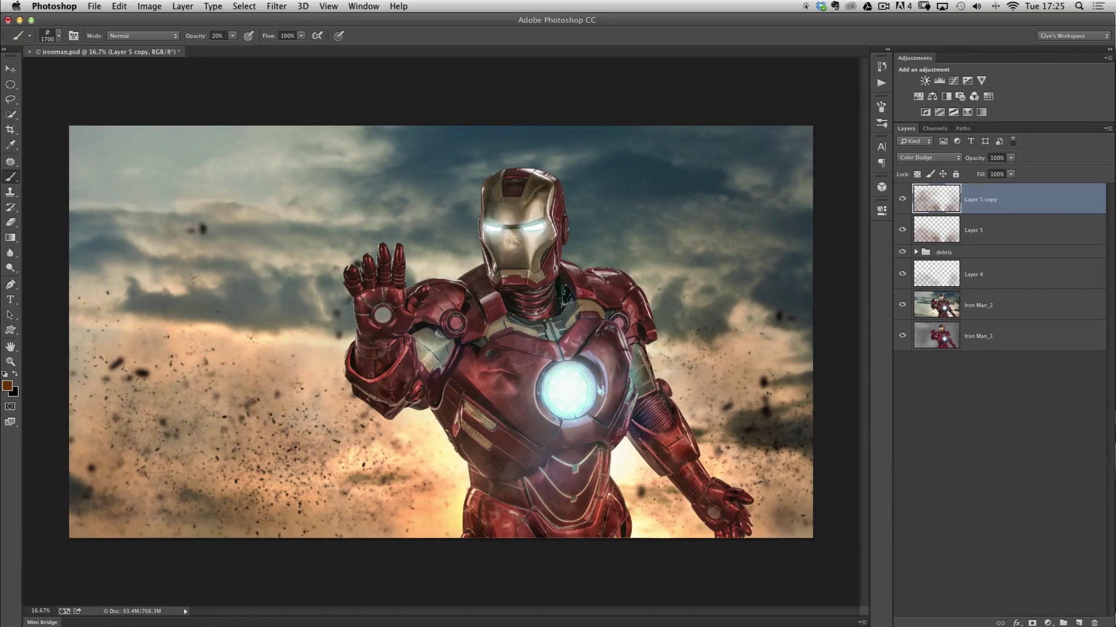
Shift the foreground colour's hue to dark yellow and paint it over the lower background on the Layer 5 copy layer
{"action": "left_click", "coordinate": [8, 387]}
{"action": "left_click_drag", "start_coordinate": [682, 375], "coordinate": [681, 358]}
{"action": "left_click", "coordinate": [782, 234]}
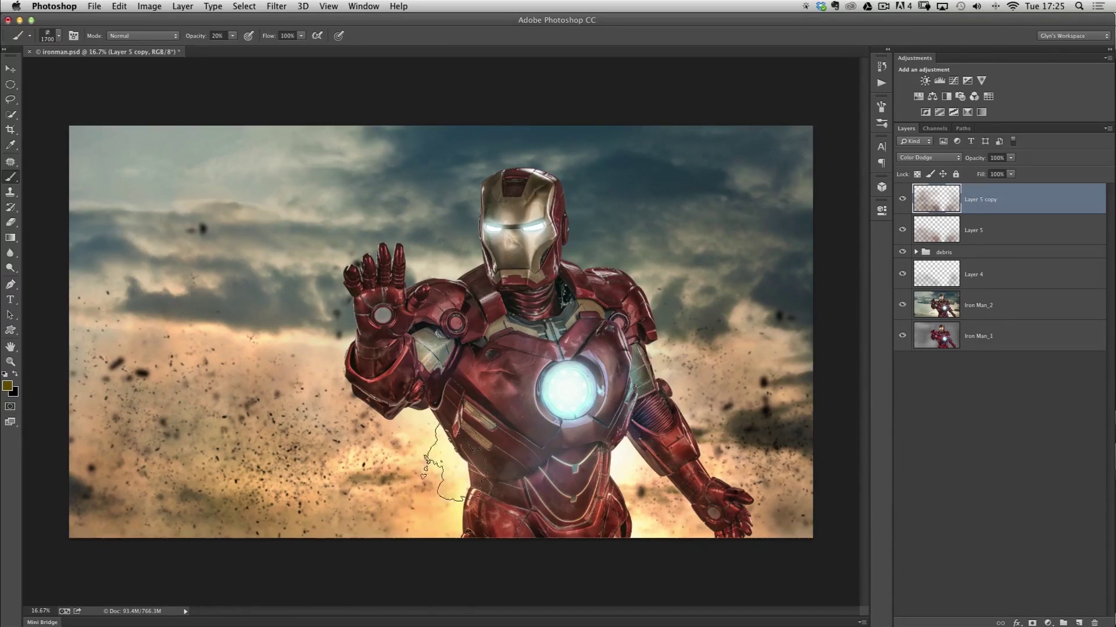
{"action": "mouse_move", "coordinate": [474, 462]}
{"action": "left_mouse_down"}
{"action": "mouse_move", "coordinate": [356, 539]}
{"action": "mouse_move", "coordinate": [191, 480]}
{"action": "mouse_move", "coordinate": [153, 515]}
{"action": "mouse_move", "coordinate": [151, 491]}
{"action": "mouse_move", "coordinate": [260, 367]}
{"action": "mouse_move", "coordinate": [332, 433]}
{"action": "mouse_move", "coordinate": [320, 383]}
{"action": "mouse_move", "coordinate": [591, 495]}
{"action": "mouse_move", "coordinate": [647, 533]}
{"action": "mouse_move", "coordinate": [705, 431]}
{"action": "mouse_move", "coordinate": [766, 419]}
{"action": "mouse_move", "coordinate": [782, 553]}
{"action": "left_mouse_up"}
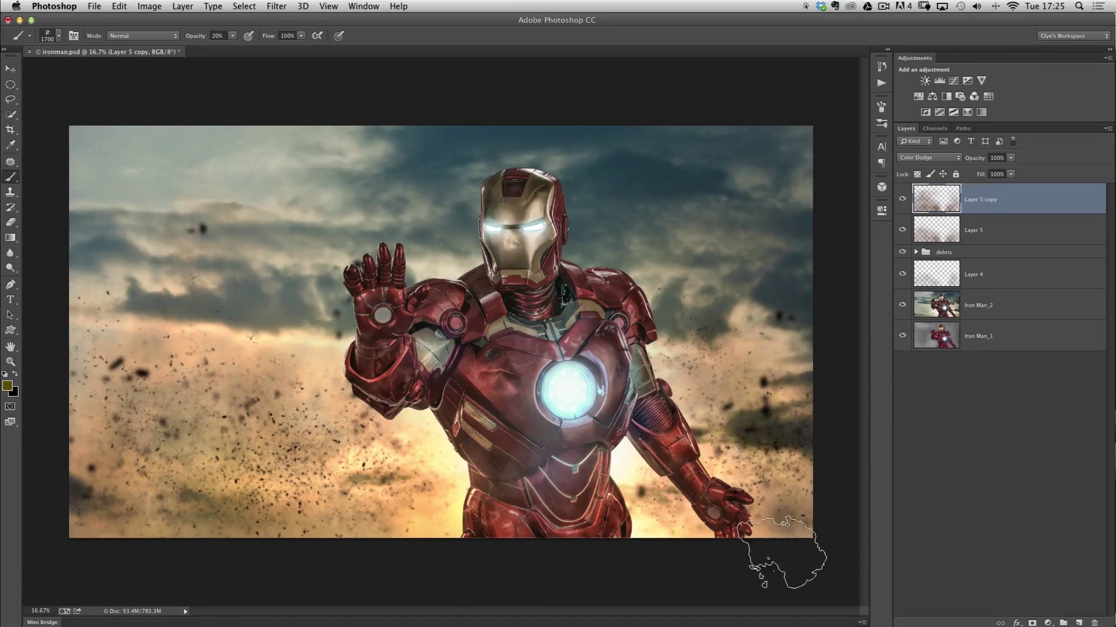